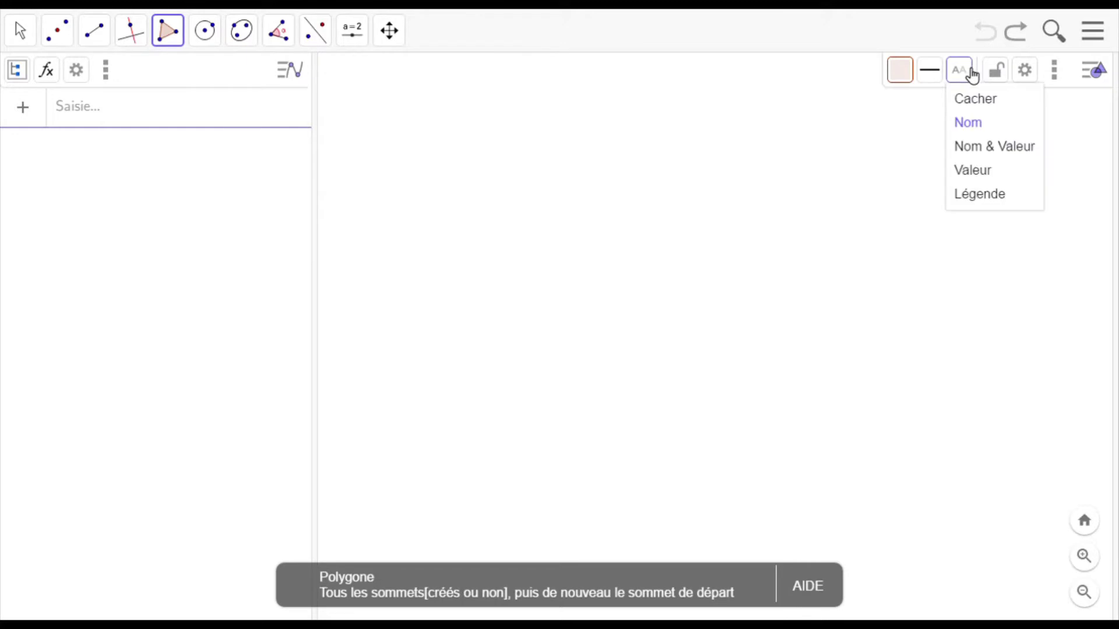
- Draw a triangle ABC with vertices at about (2.5, 2.76), (-0.72, -3.24) and (10.5, -3.14)
left_click(972, 106)
left_click(595, 197)
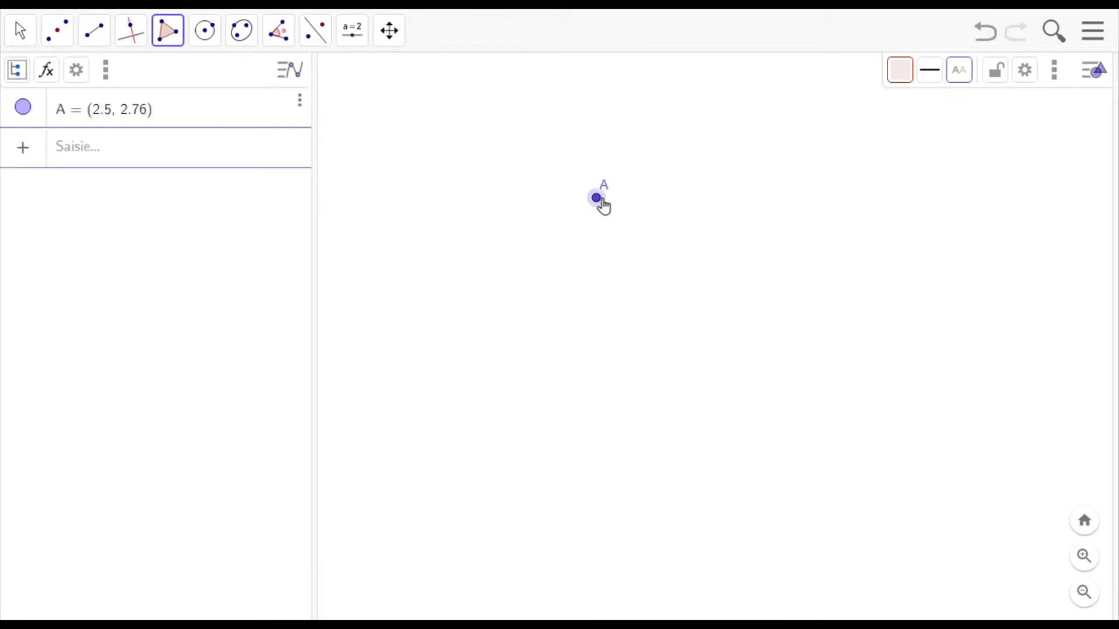
left_click(464, 444)
left_click(924, 440)
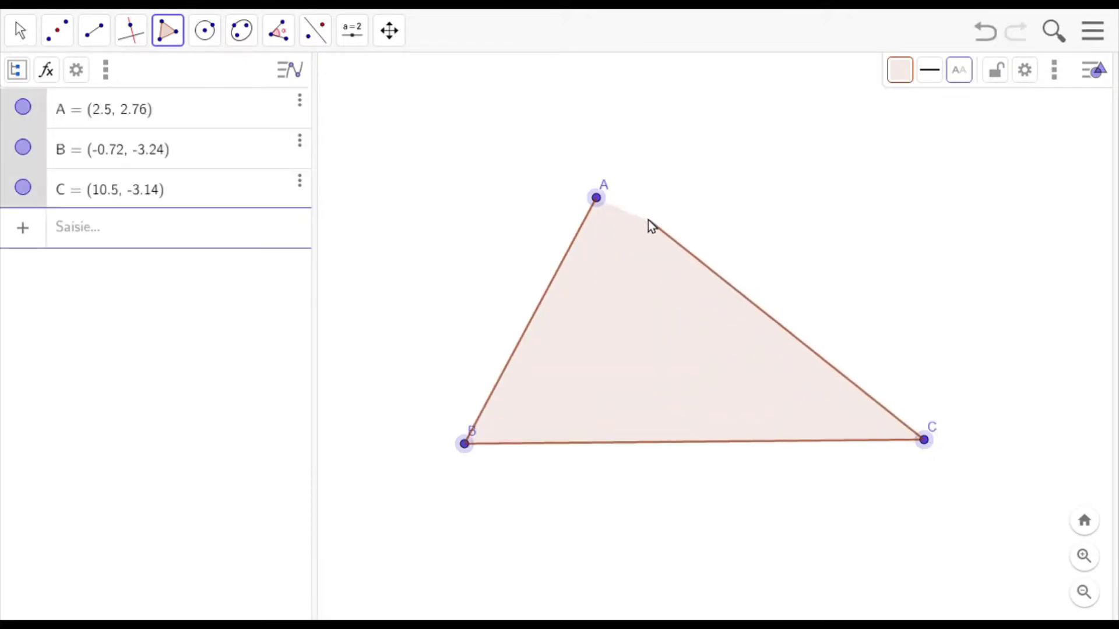
left_click(596, 198)
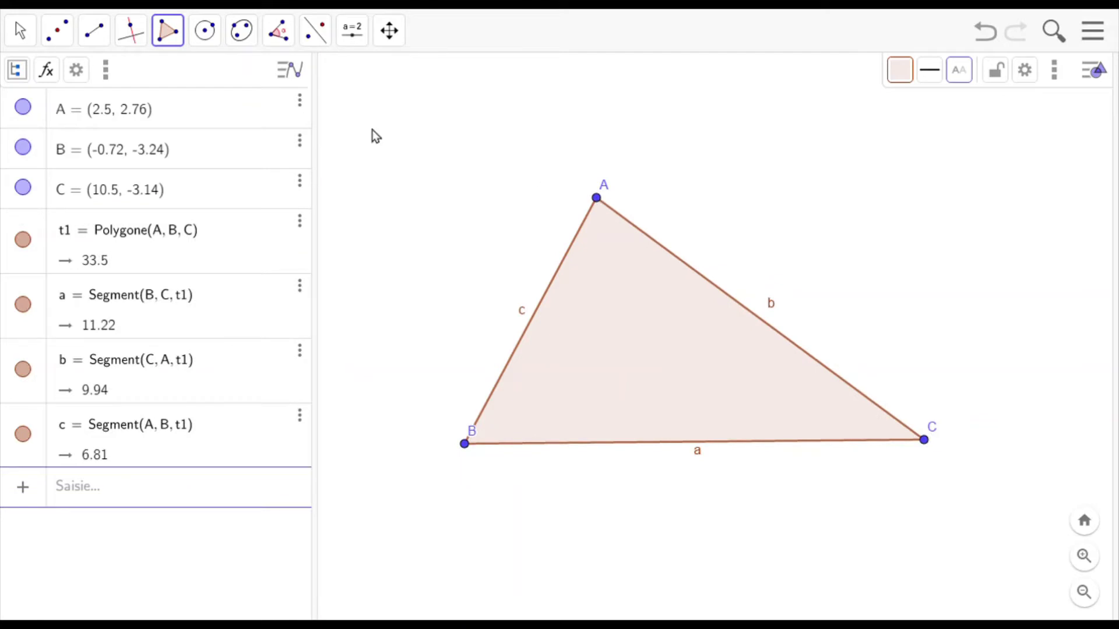
- Construct the midpoint of side BC and rename it M
left_click(57, 33)
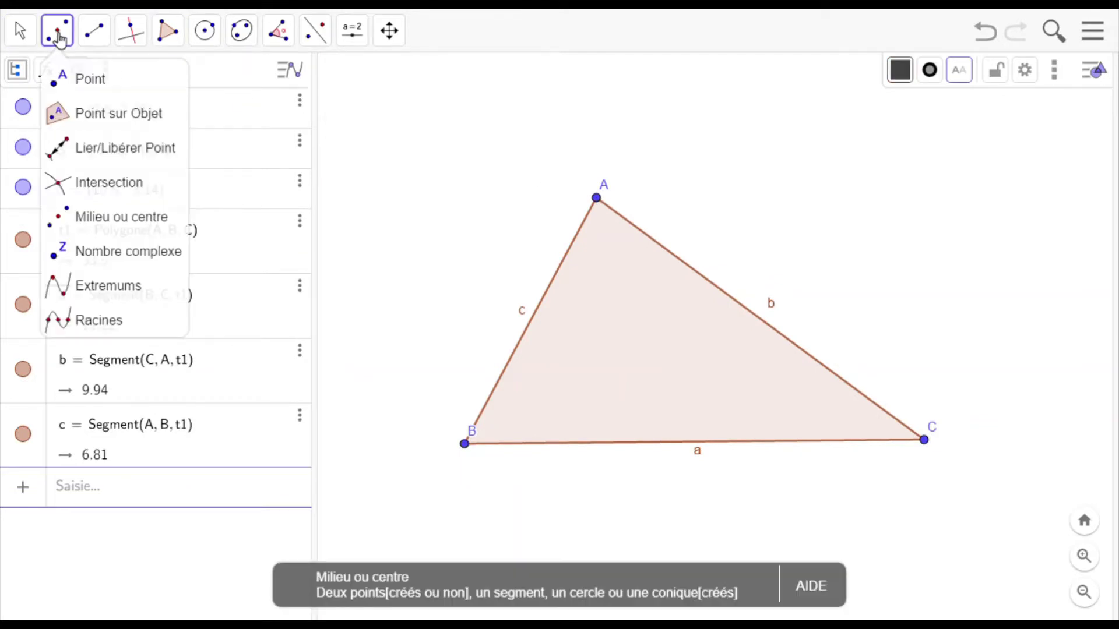
left_click(64, 217)
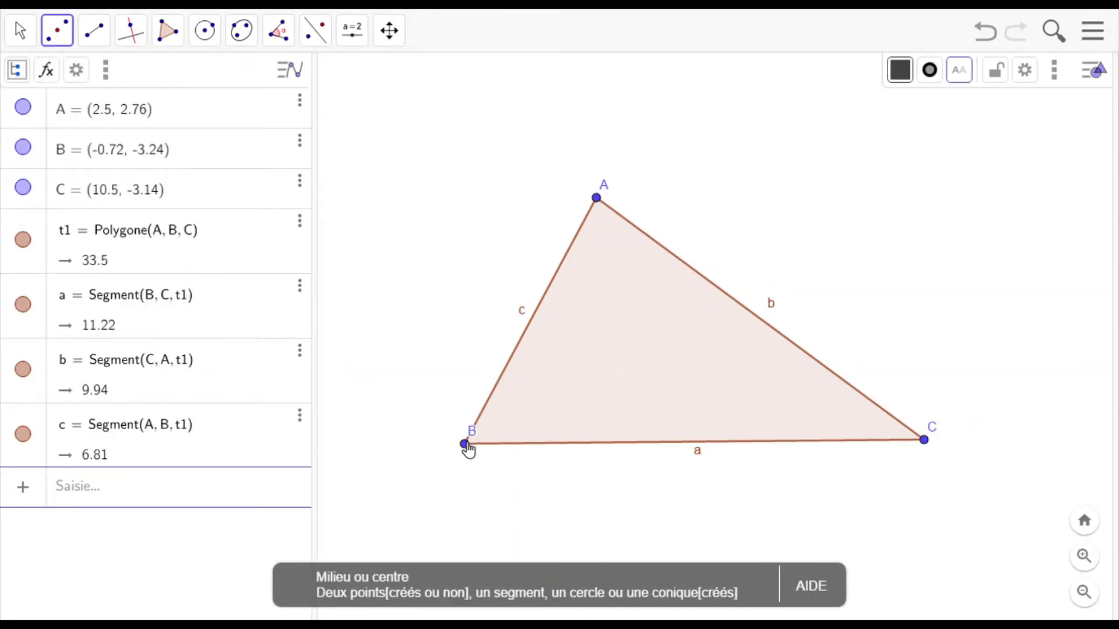
left_click(465, 444)
left_click(929, 441)
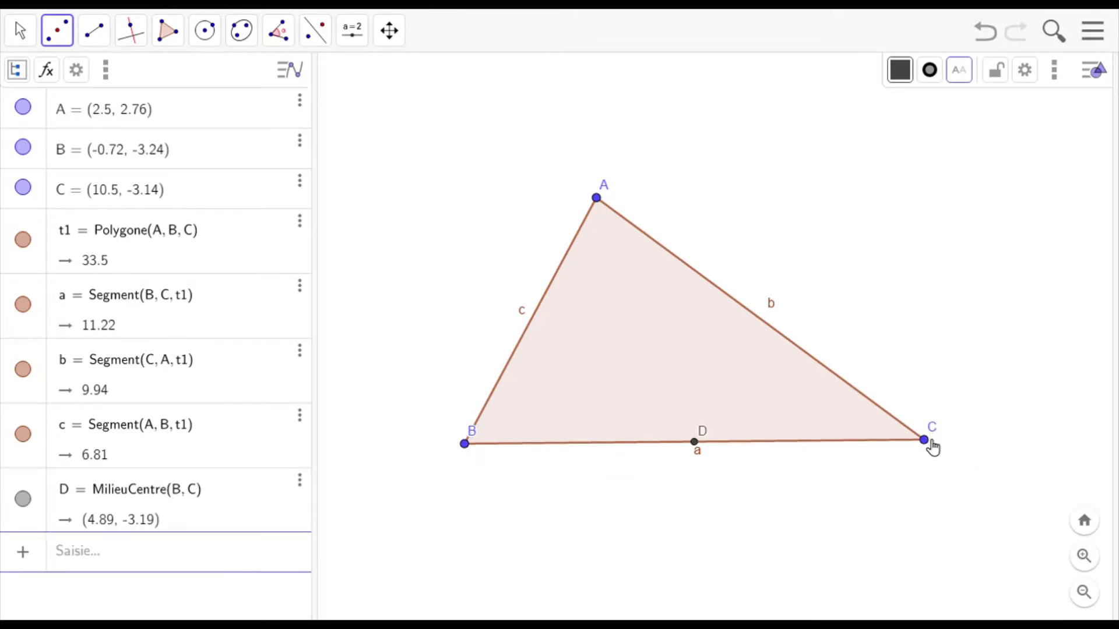
right_click(706, 443)
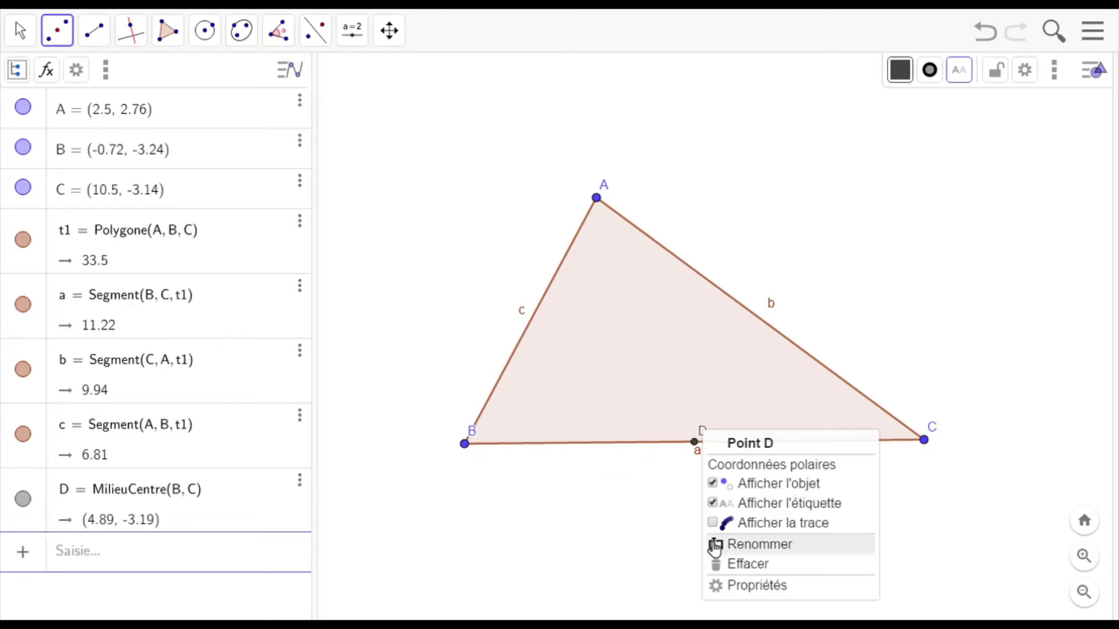
left_click(736, 547)
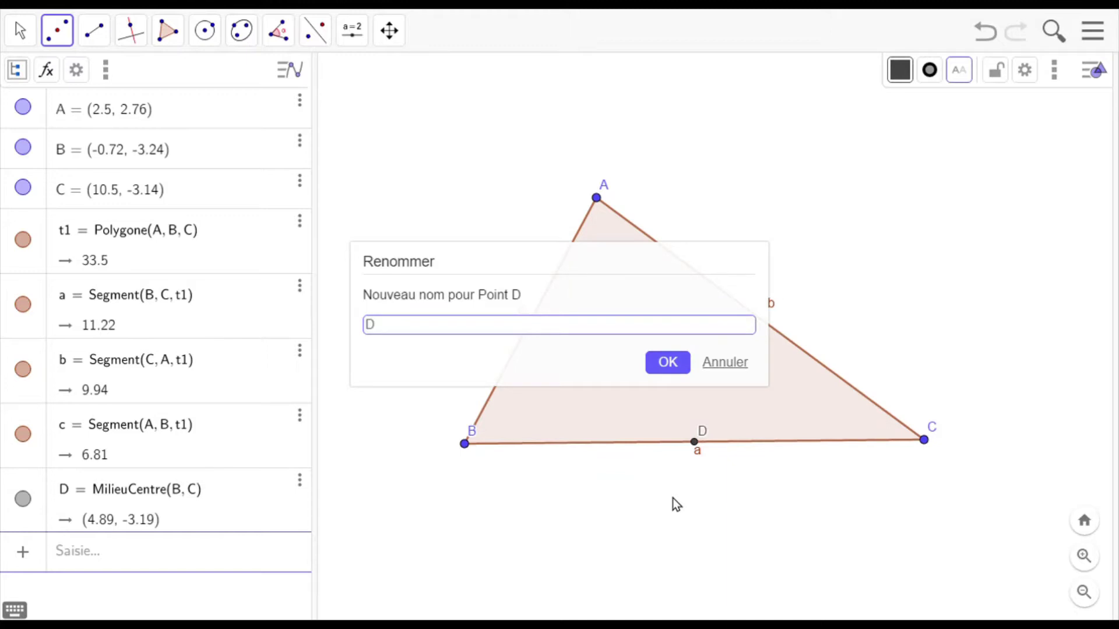
type("M")
left_click(672, 364)
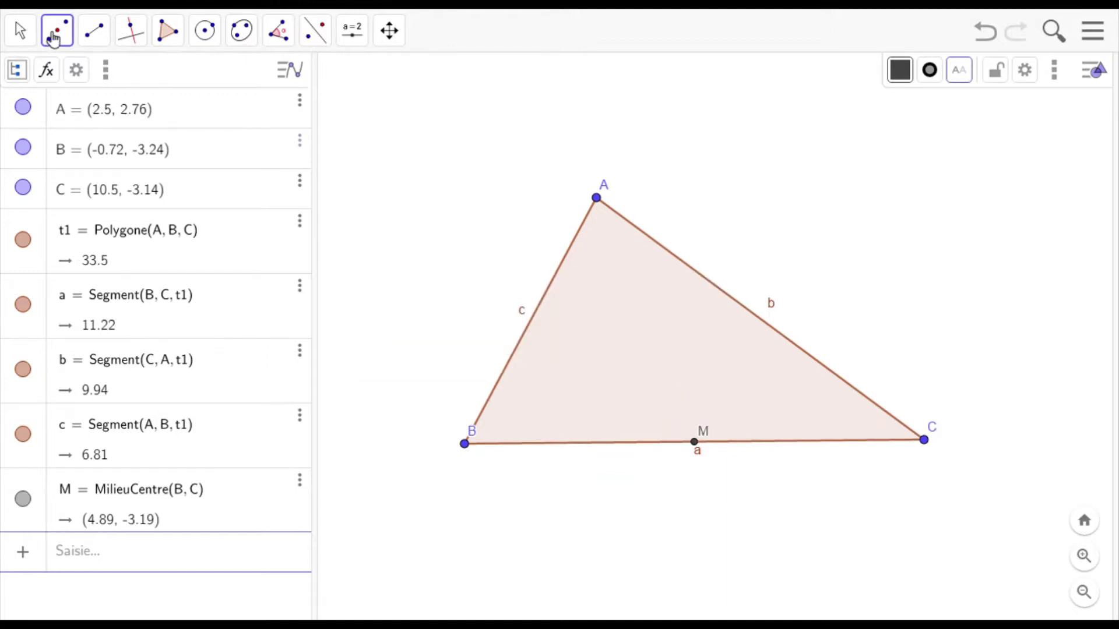
- Draw the segment from vertex A to midpoint M and hide its label
left_click(94, 32)
left_click(133, 113)
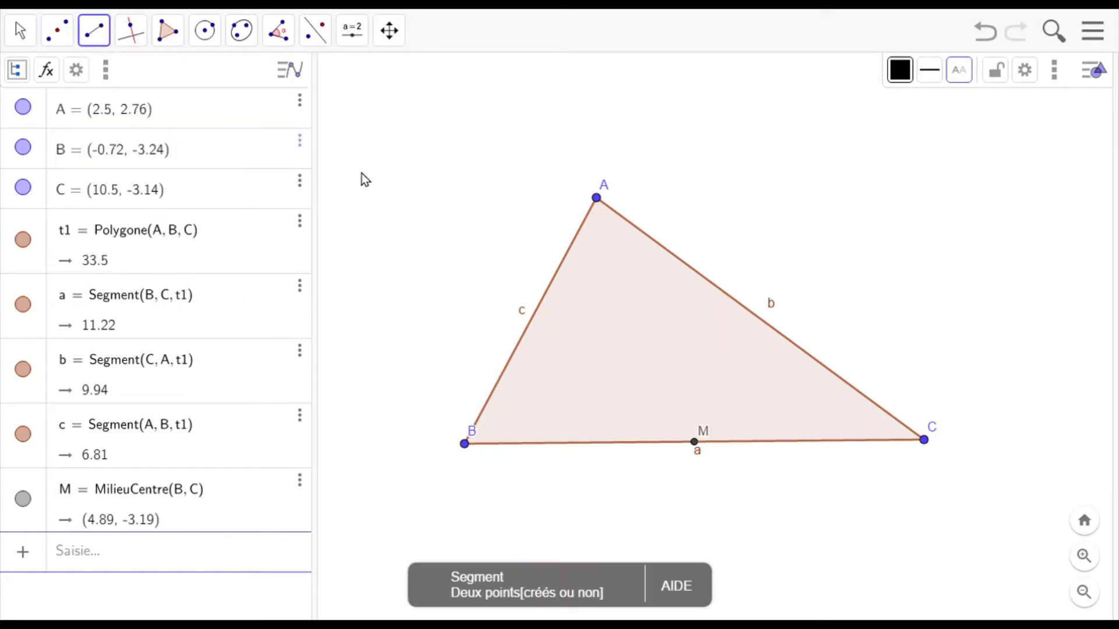
left_click(597, 199)
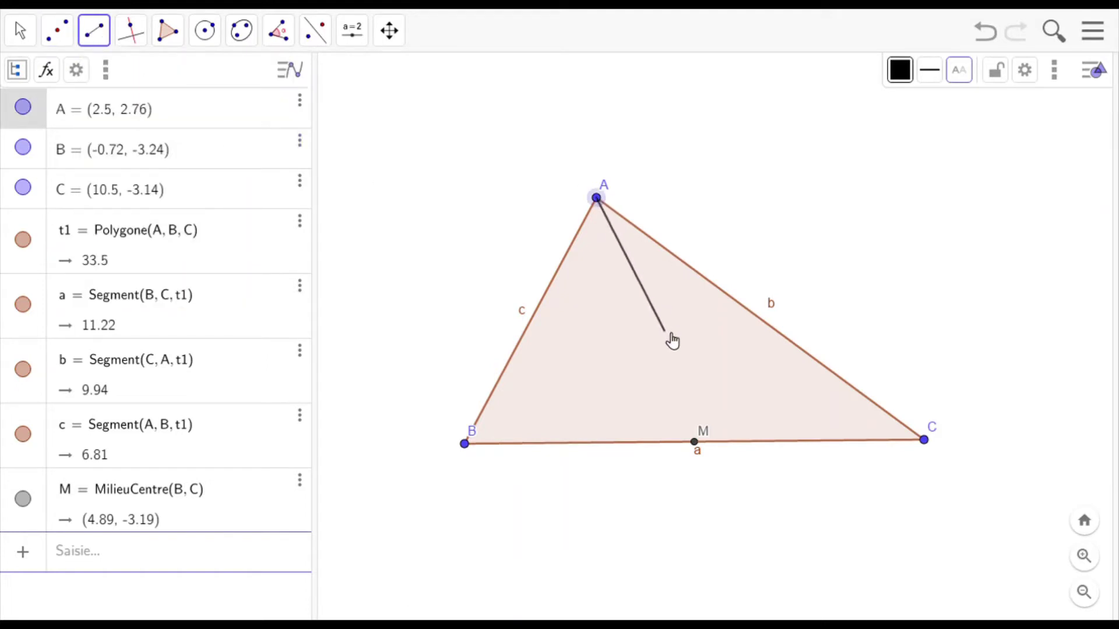
left_click(702, 445)
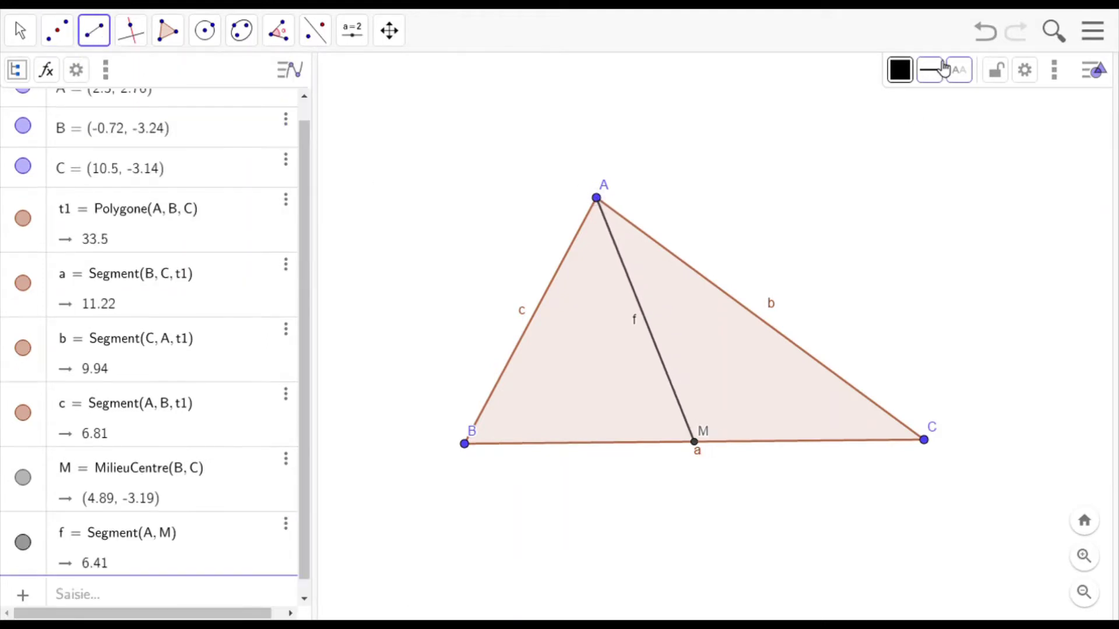
left_click(967, 71)
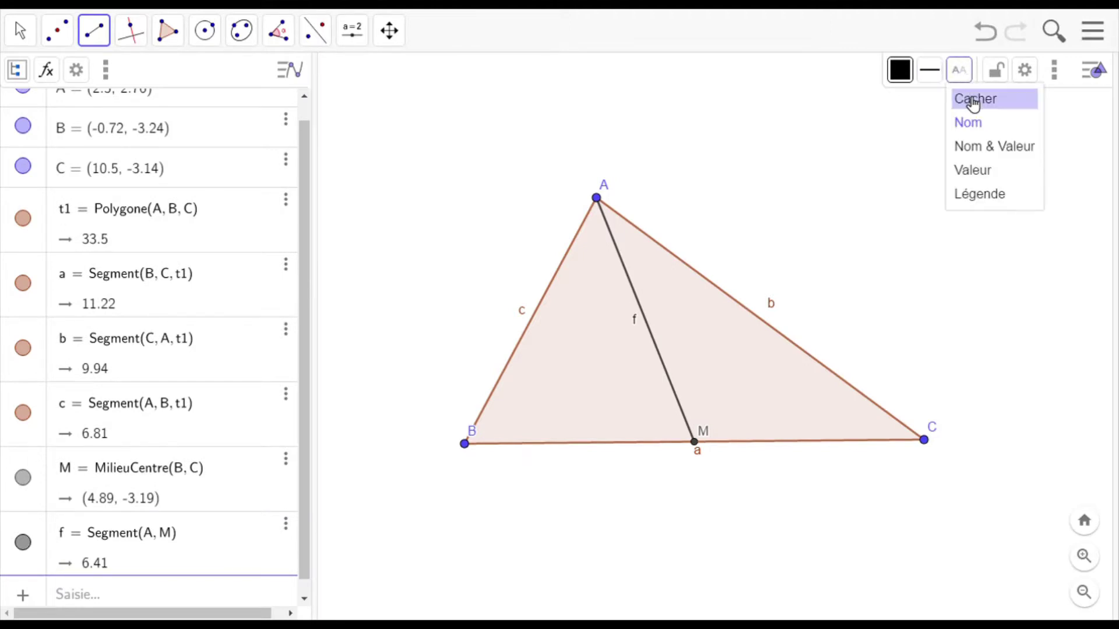
left_click(969, 101)
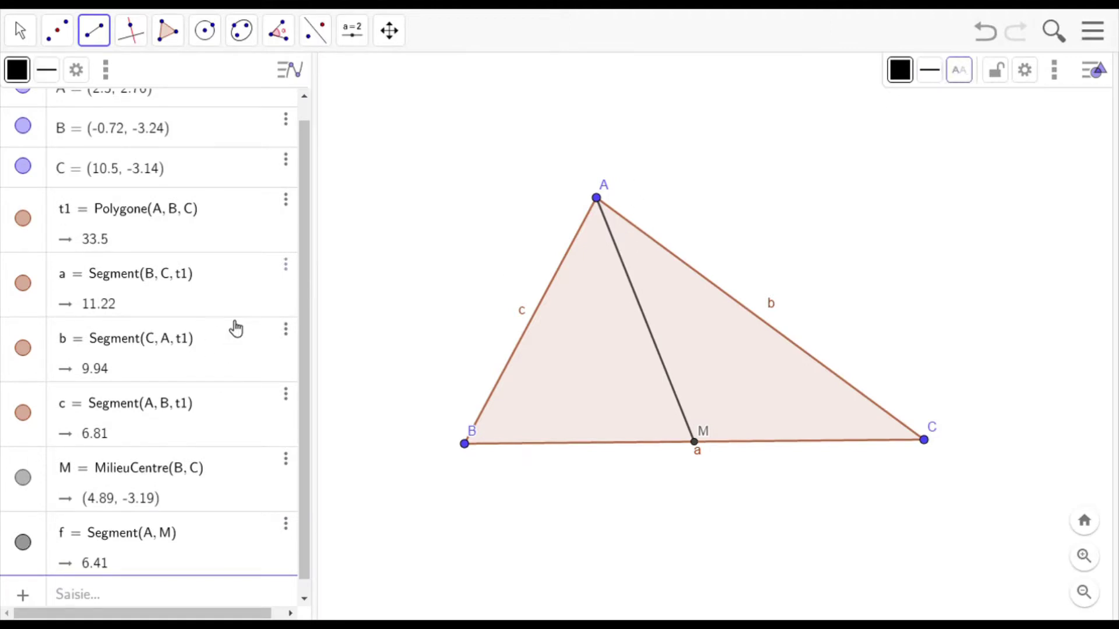
- Place a point on segment AM at about (3.15, 1.13) and rename it R
left_click(58, 37)
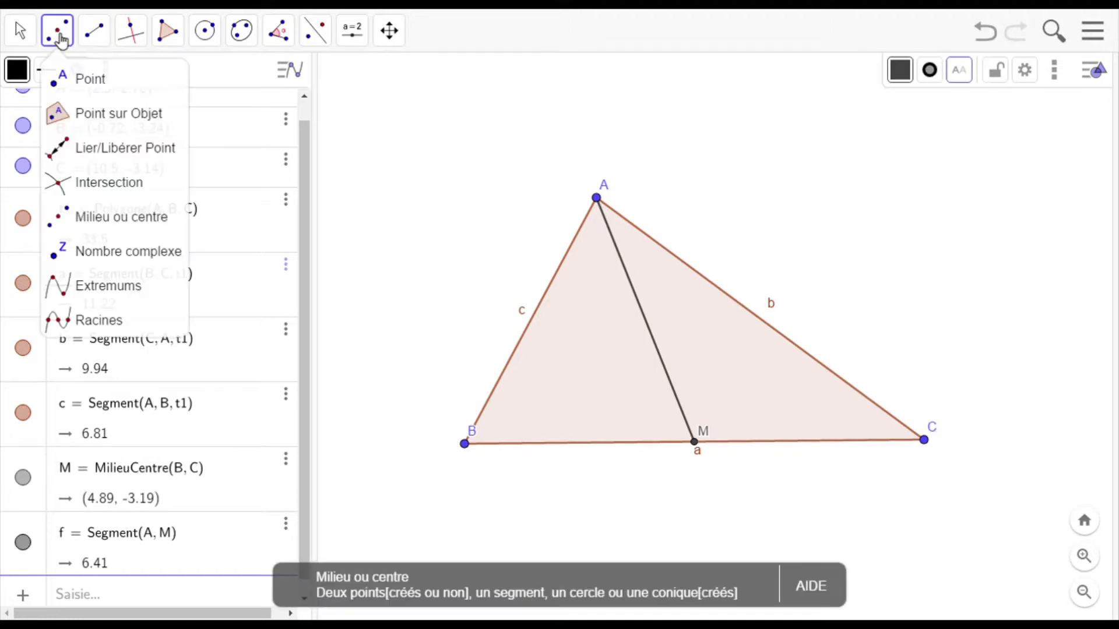
left_click(84, 123)
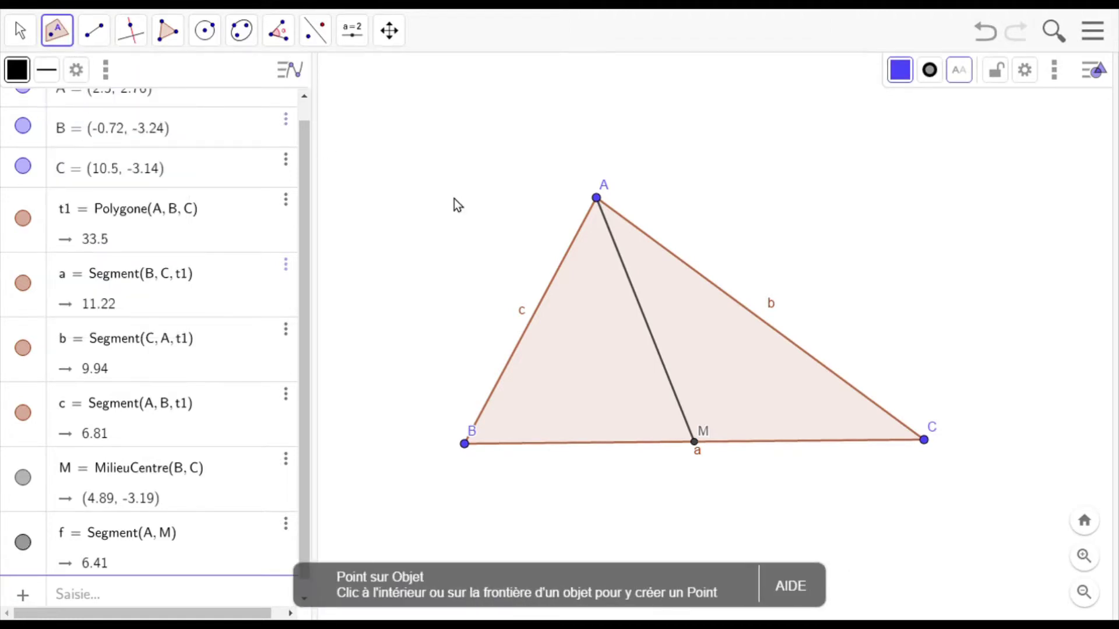
left_click(625, 265)
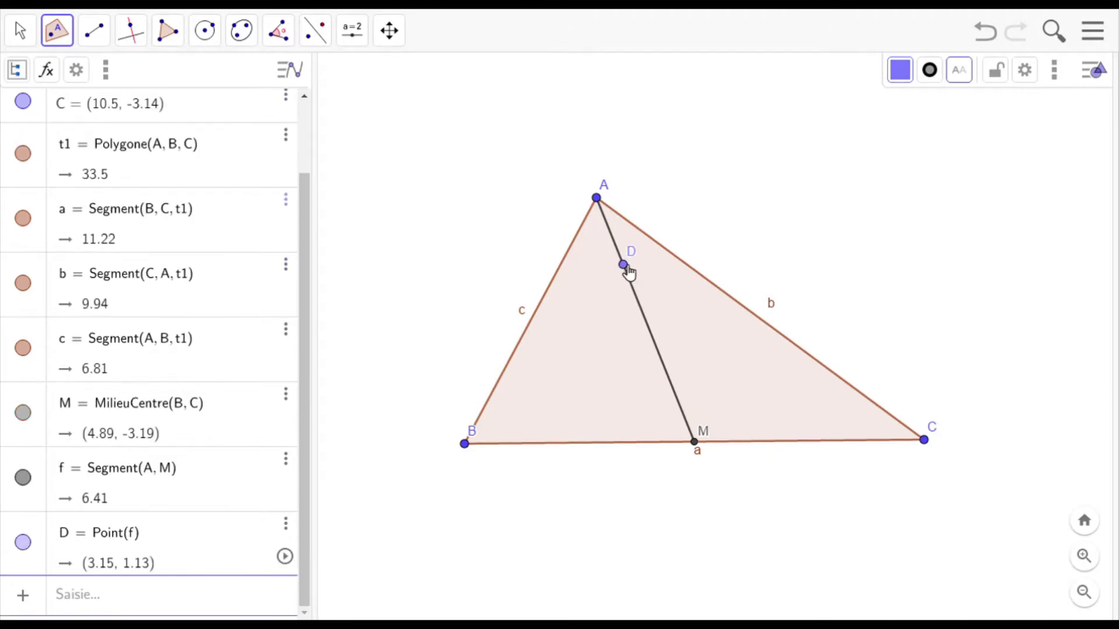
right_click(638, 257)
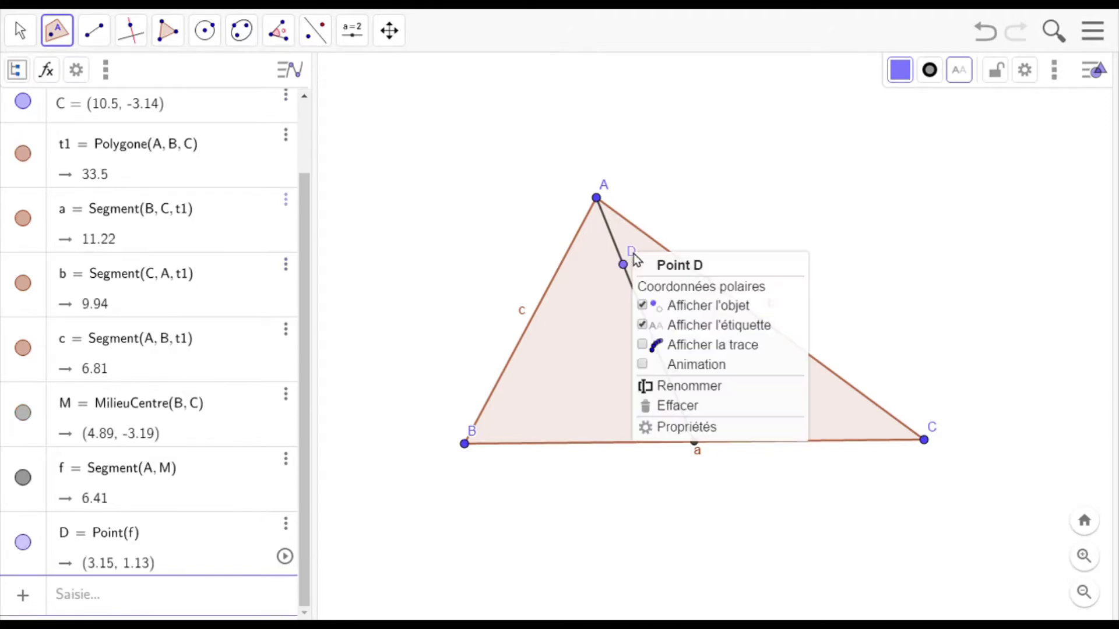
left_click(672, 387)
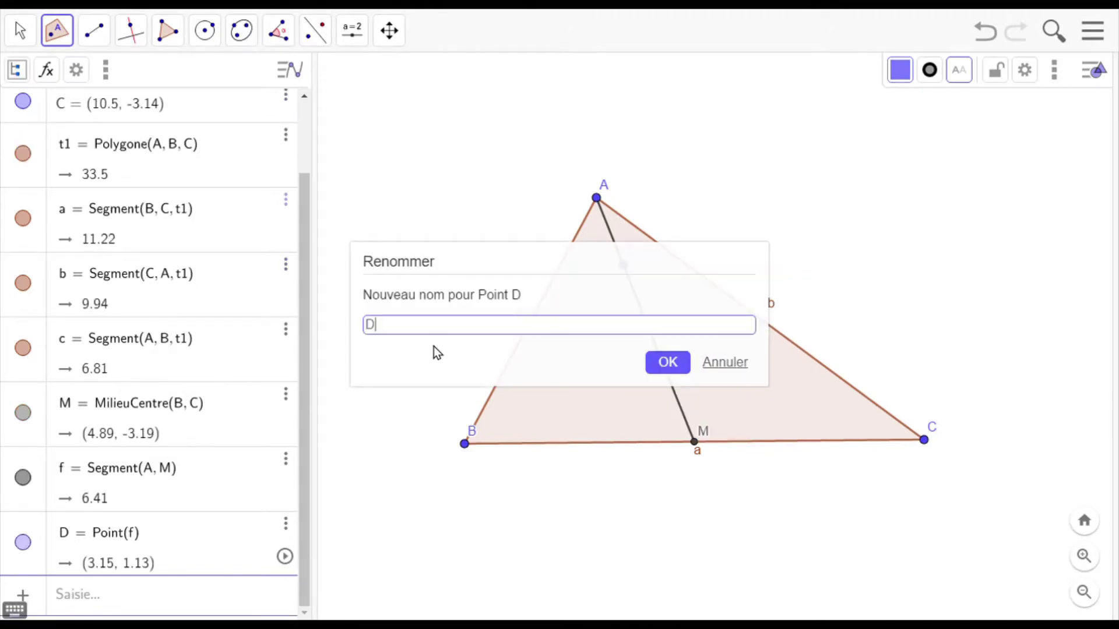
key("BackSpace")
type("R")
left_click(669, 369)
- Move R along segment AM to about (3.6, 0.03) and shift vertex B slightly upward so side BC is nearly horizontal
left_click(20, 31)
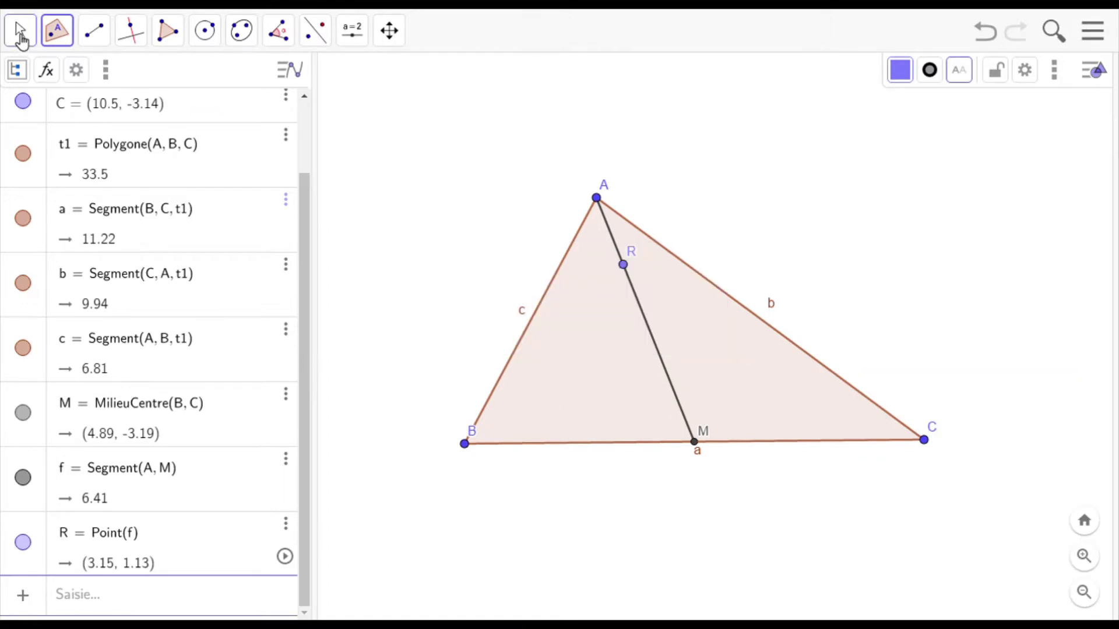
left_click_drag(628, 272, 658, 320)
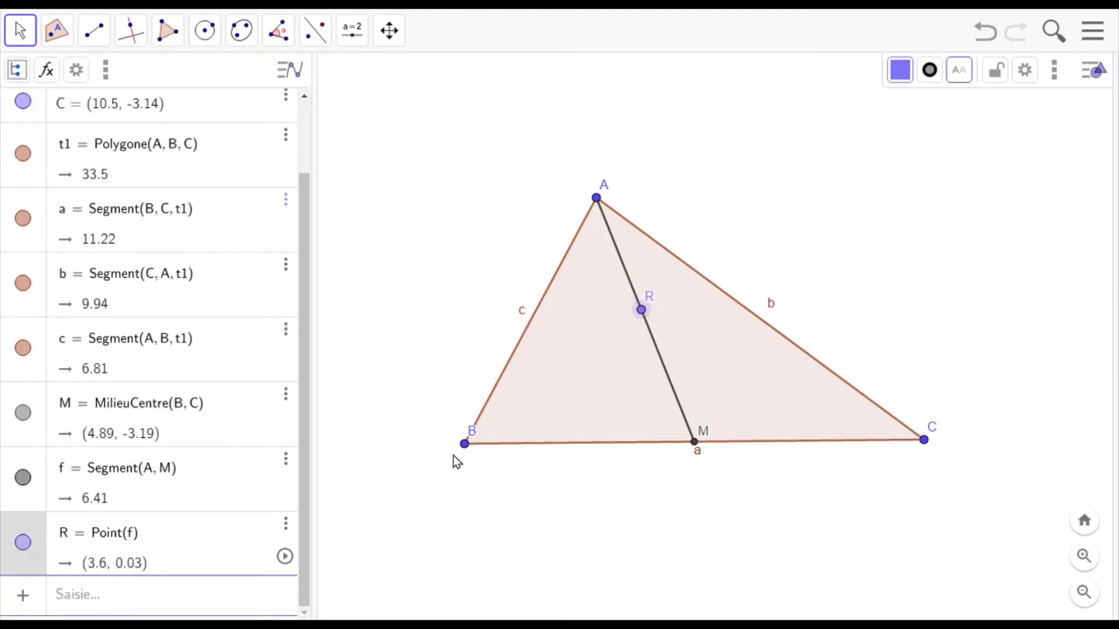
mouse_move(468, 445)
left_mouse_down()
mouse_move(459, 423)
mouse_move(493, 471)
mouse_move(473, 451)
left_mouse_up()
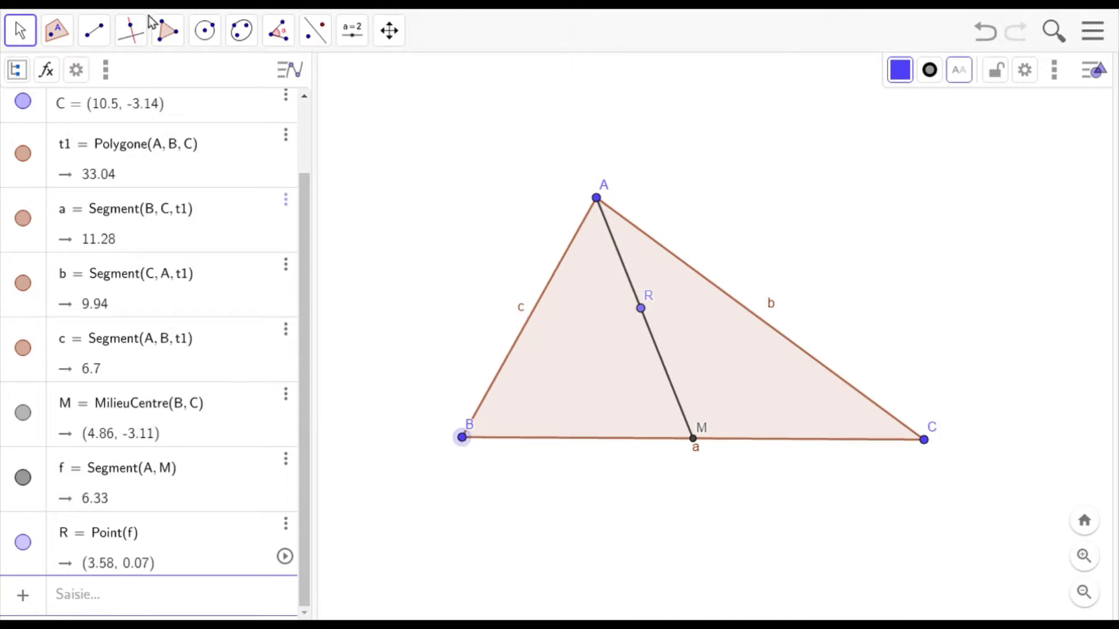
- Construct two lines through R, one parallel to side AB and the other parallel to side AC
left_click(130, 42)
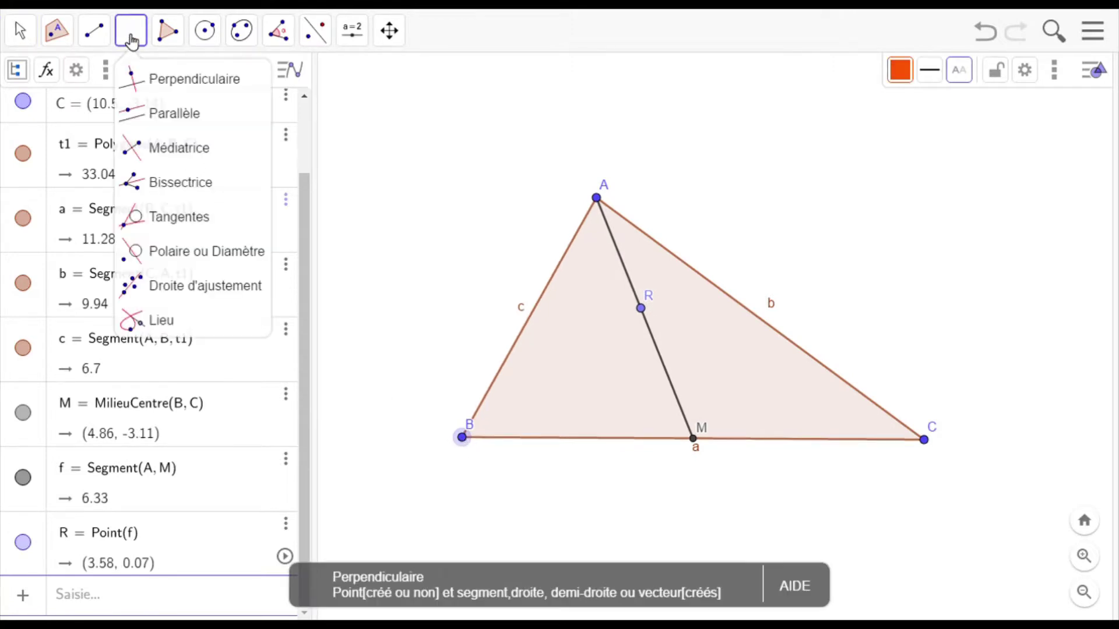
left_click(145, 117)
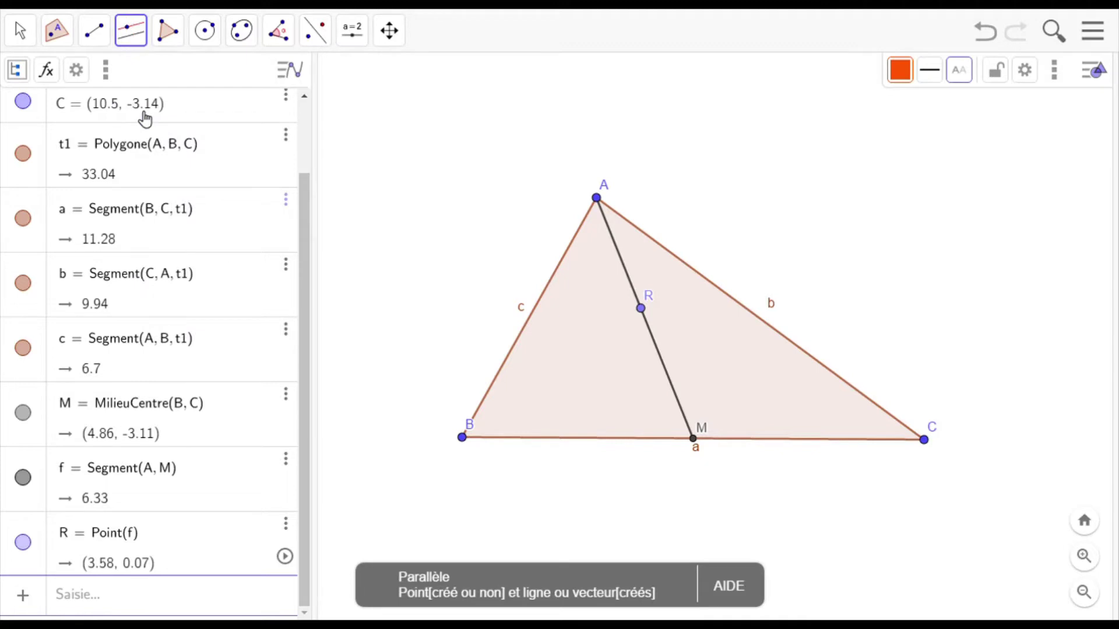
left_click(572, 265)
left_click(640, 308)
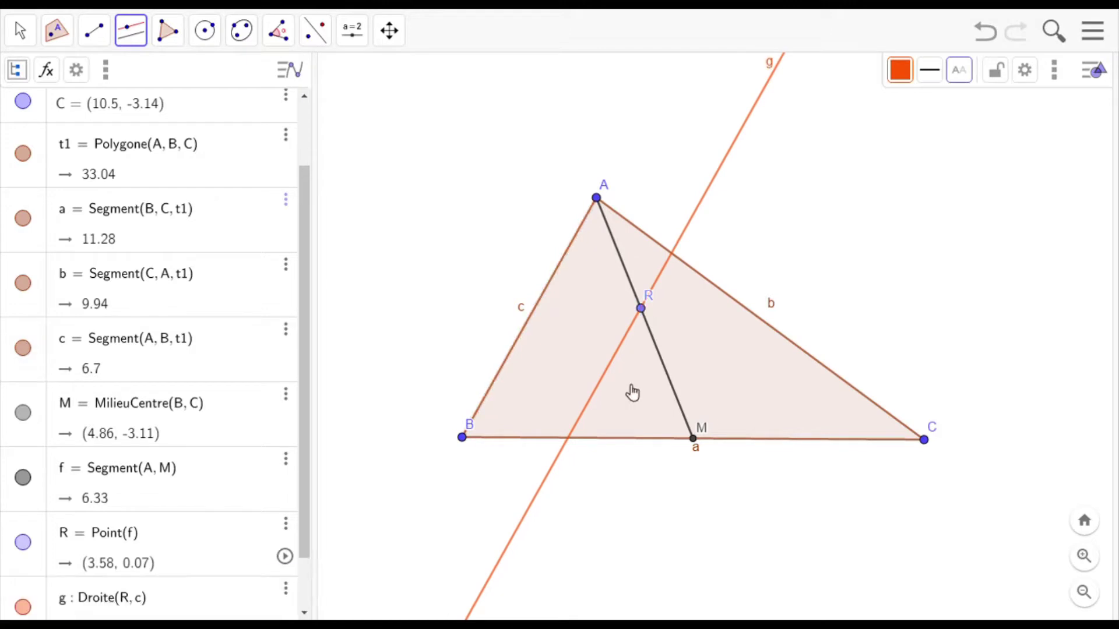
left_click(758, 317)
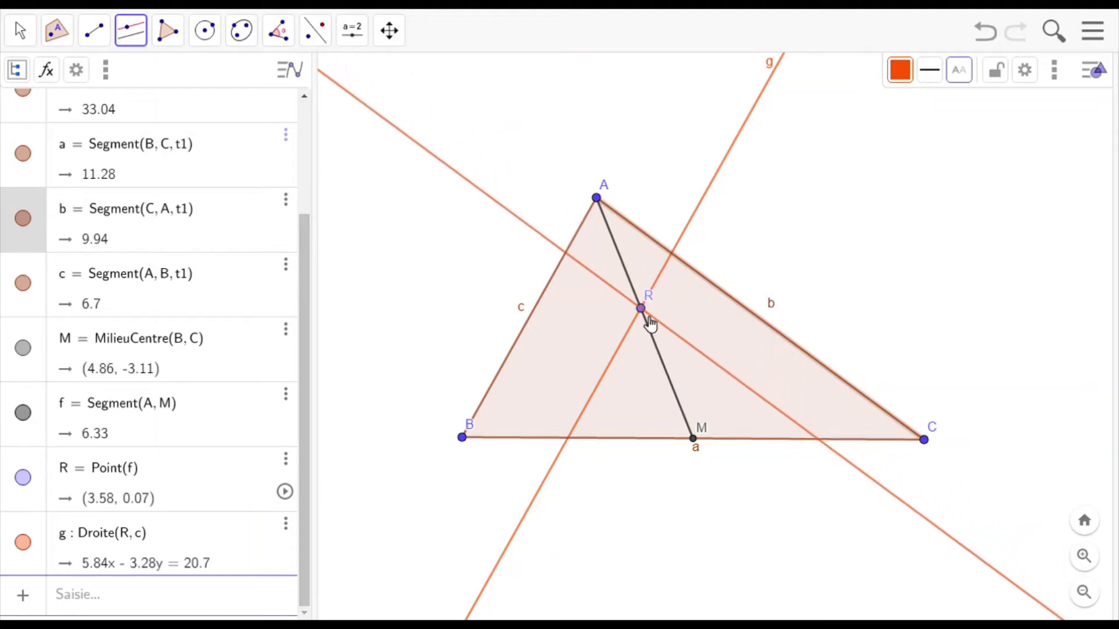
left_click(641, 308)
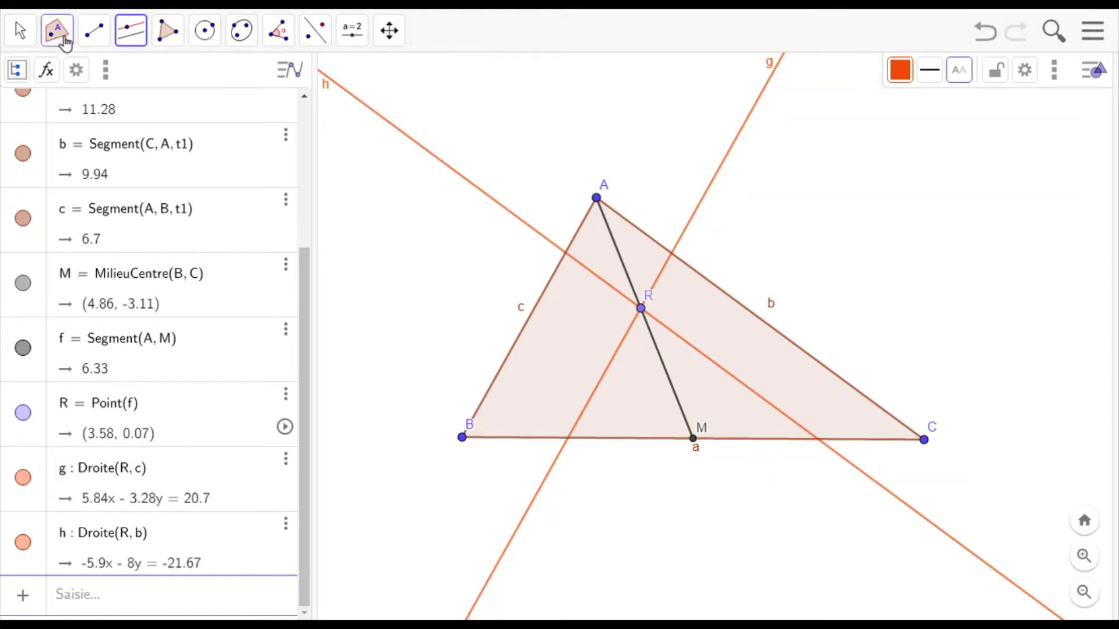
- Mark the intersection point of the line through R parallel to AB with side BC
left_click(62, 33)
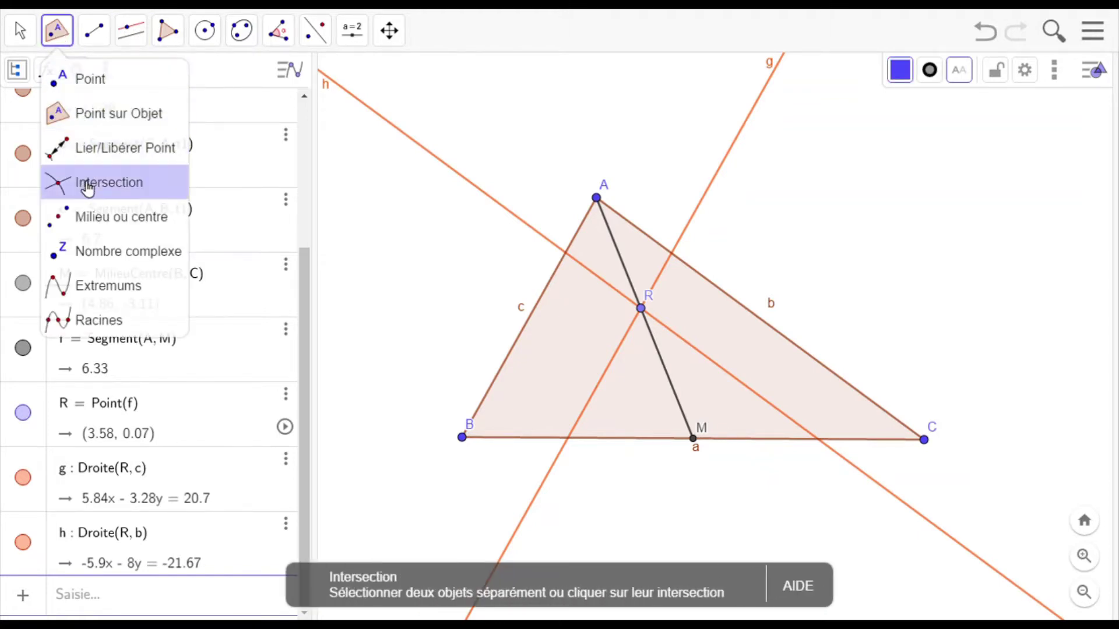
left_click(88, 187)
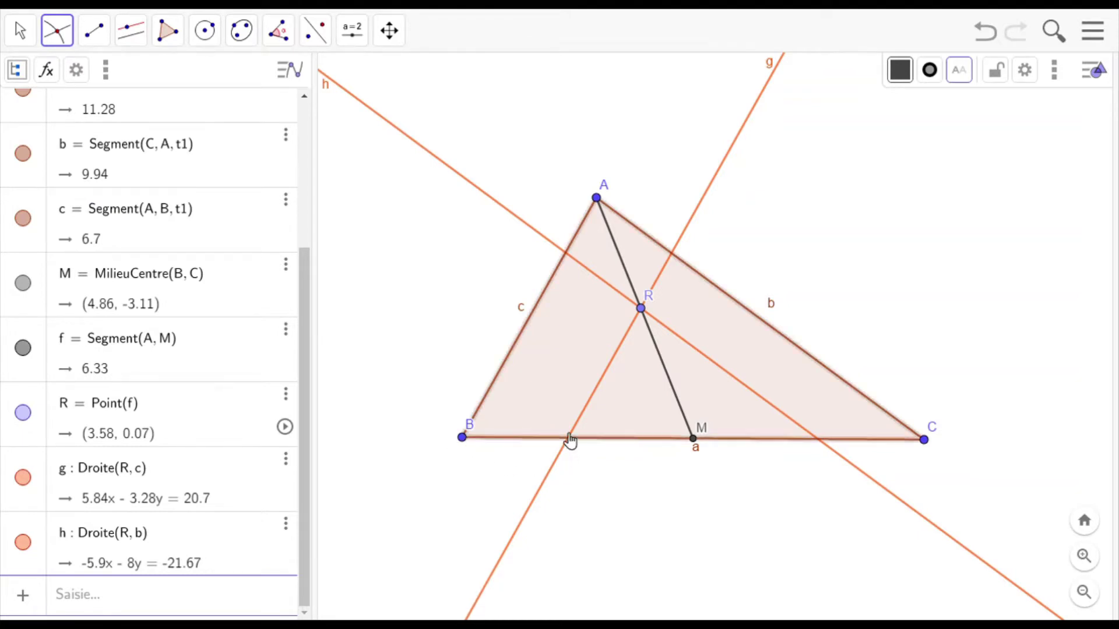
left_click(586, 418)
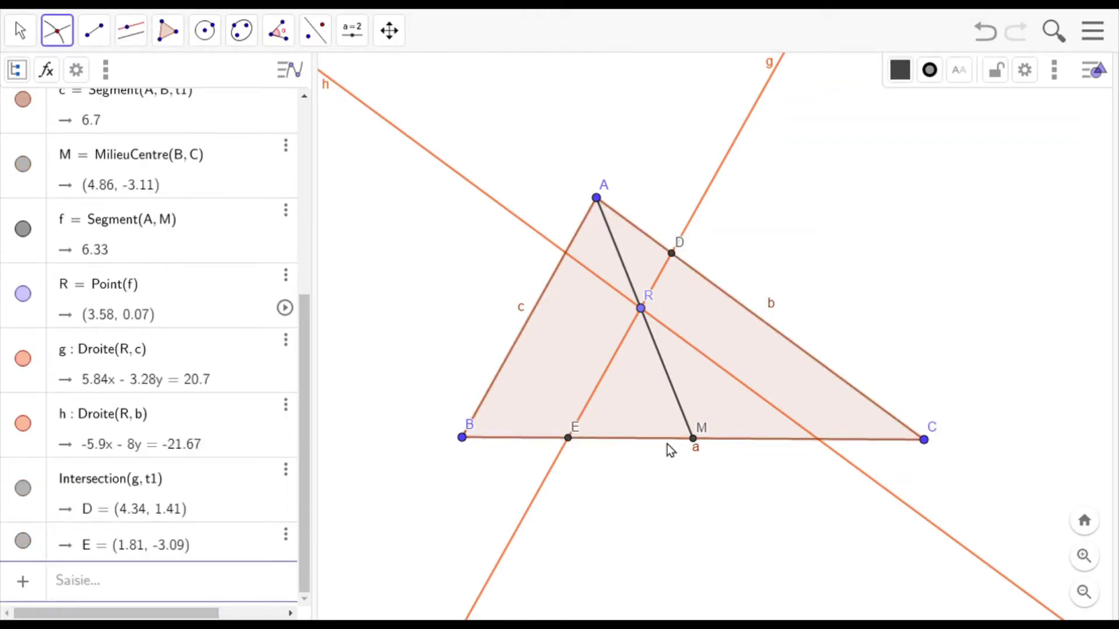
left_click(988, 35)
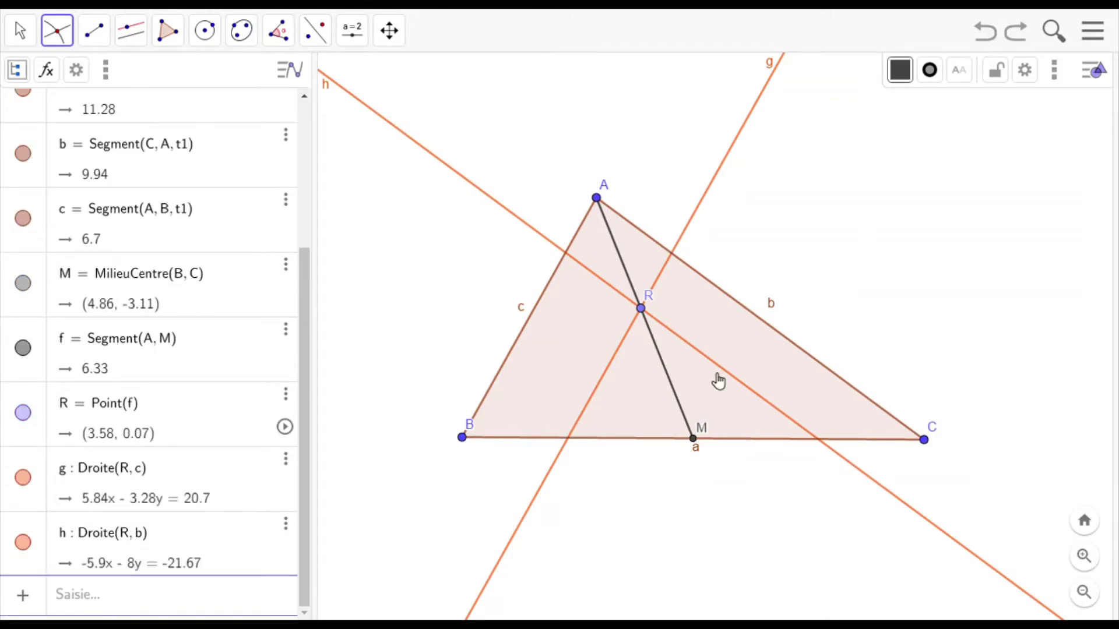
left_click(600, 394)
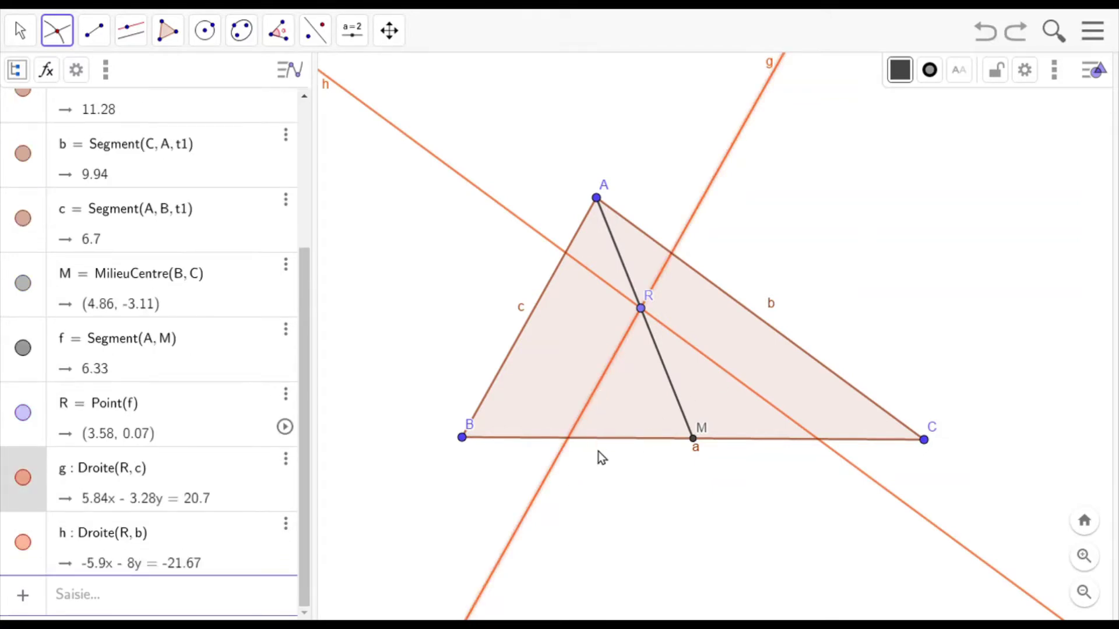
left_click(617, 444)
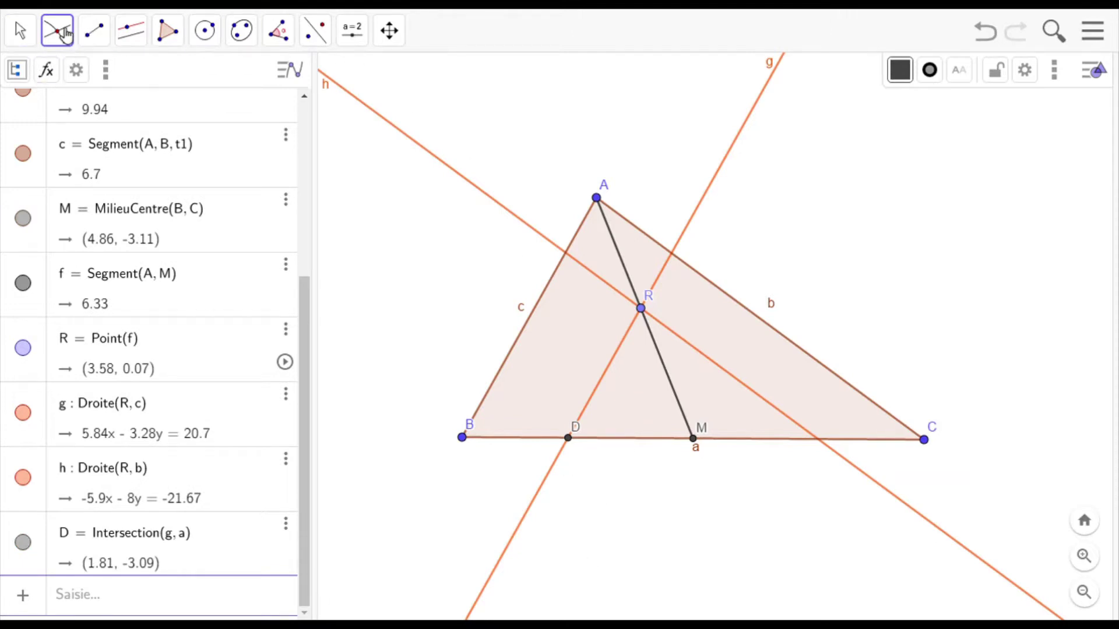
- Mark the intersection point of the line through R parallel to AC with side BC
left_click(65, 35)
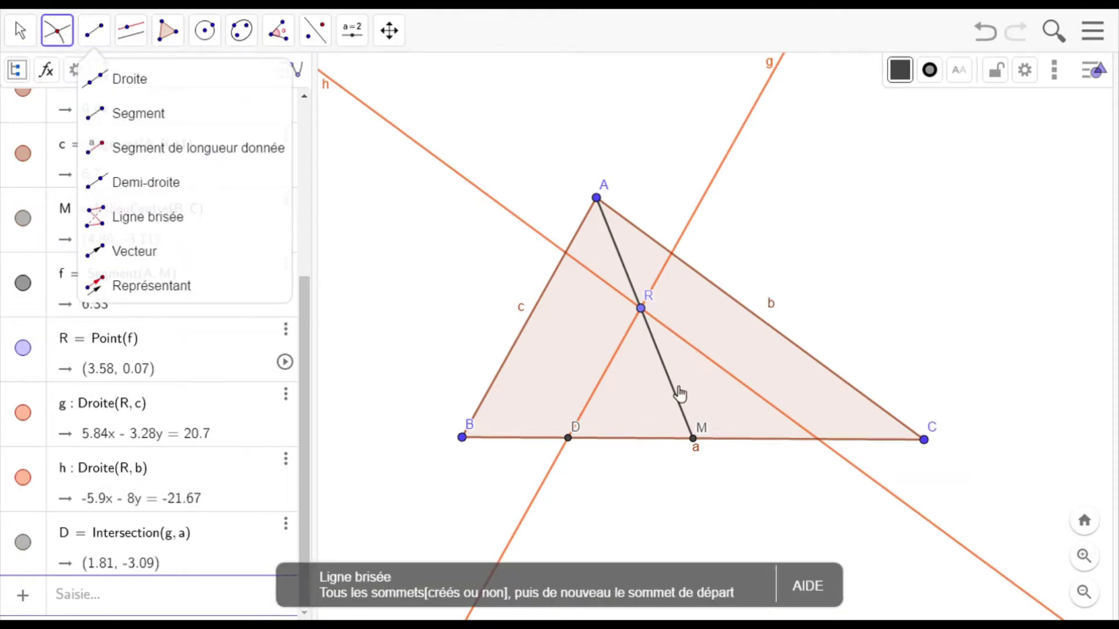
left_click(791, 442)
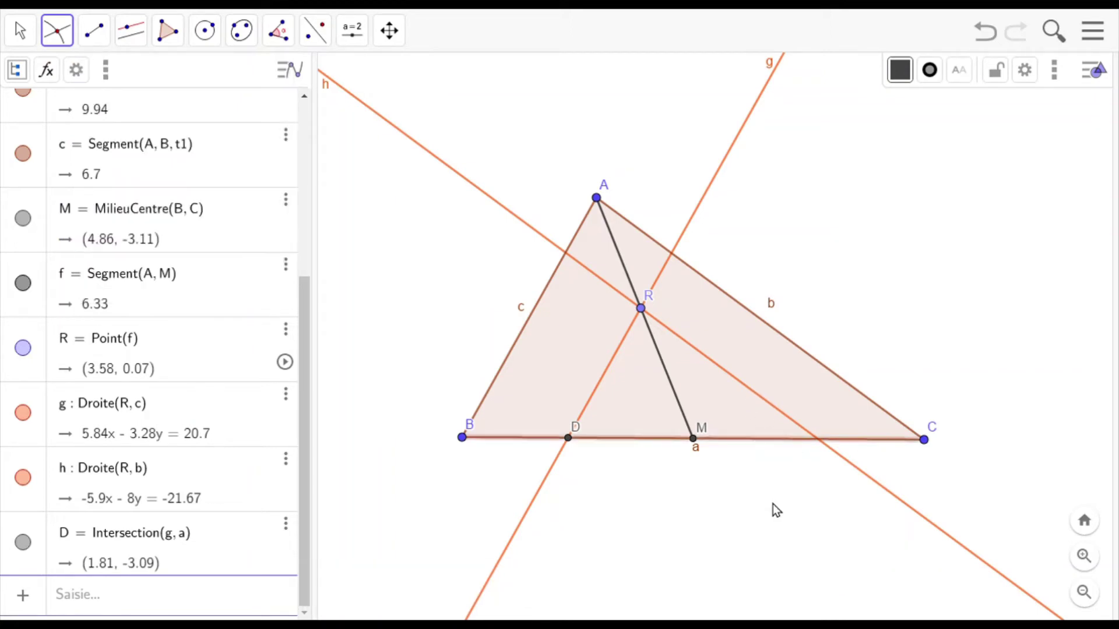
left_click(777, 410)
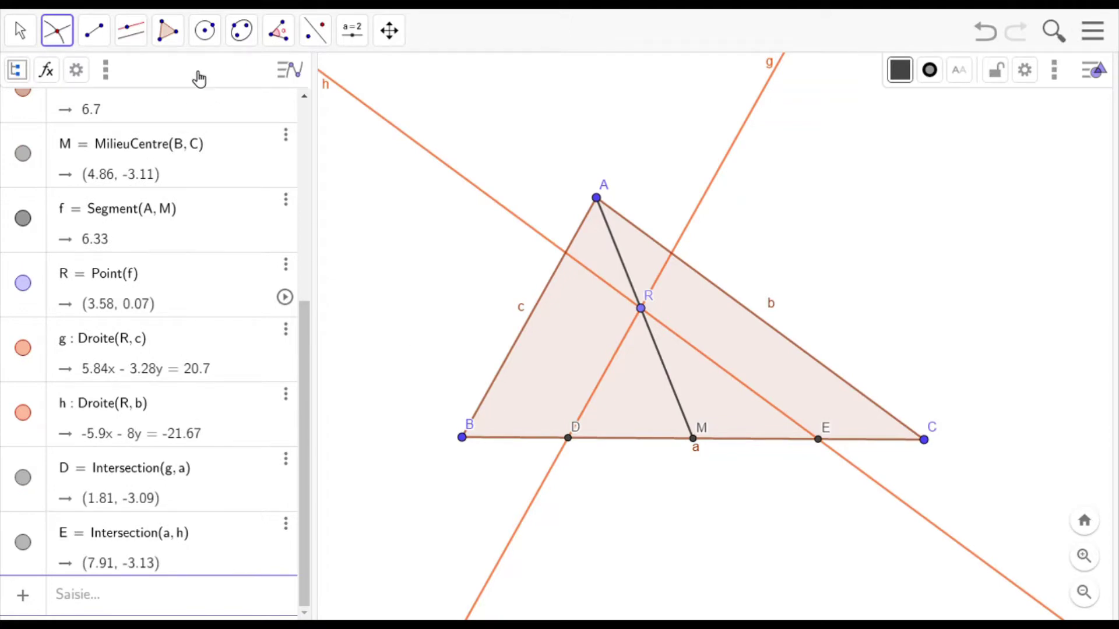
- Measure the distances DM and ME along side BC and display them on the figure
left_click(280, 32)
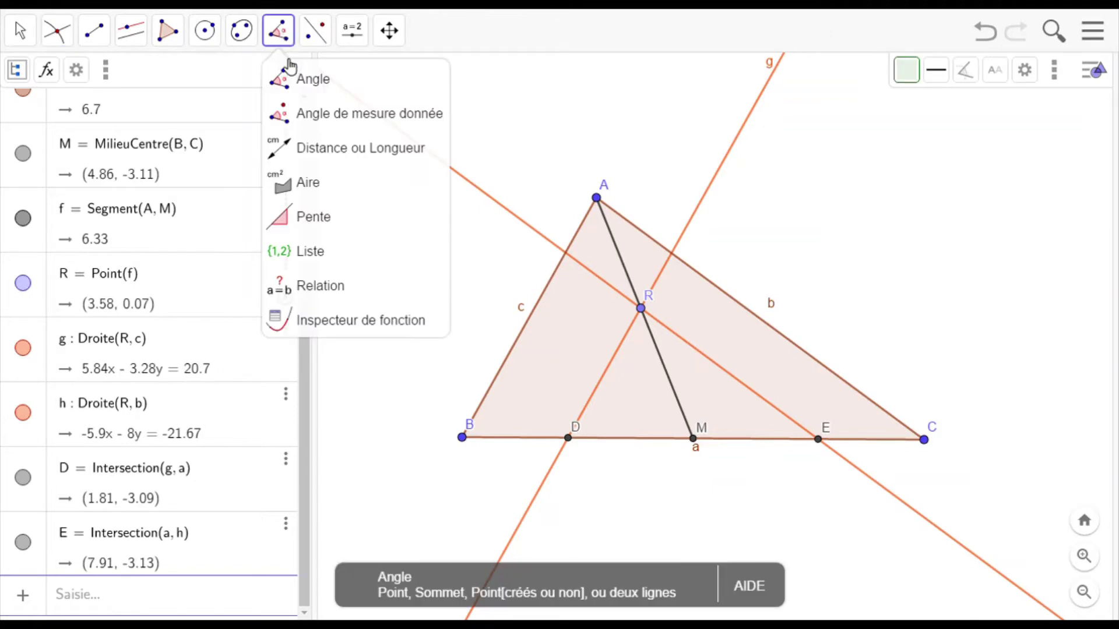
left_click(295, 149)
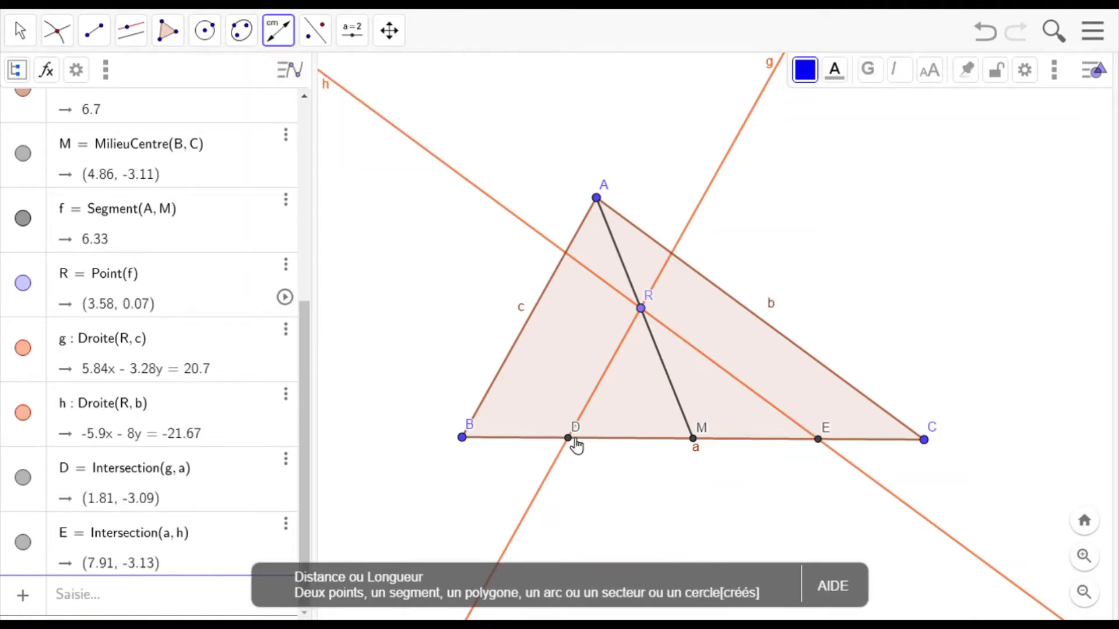
left_click(568, 438)
left_click(694, 439)
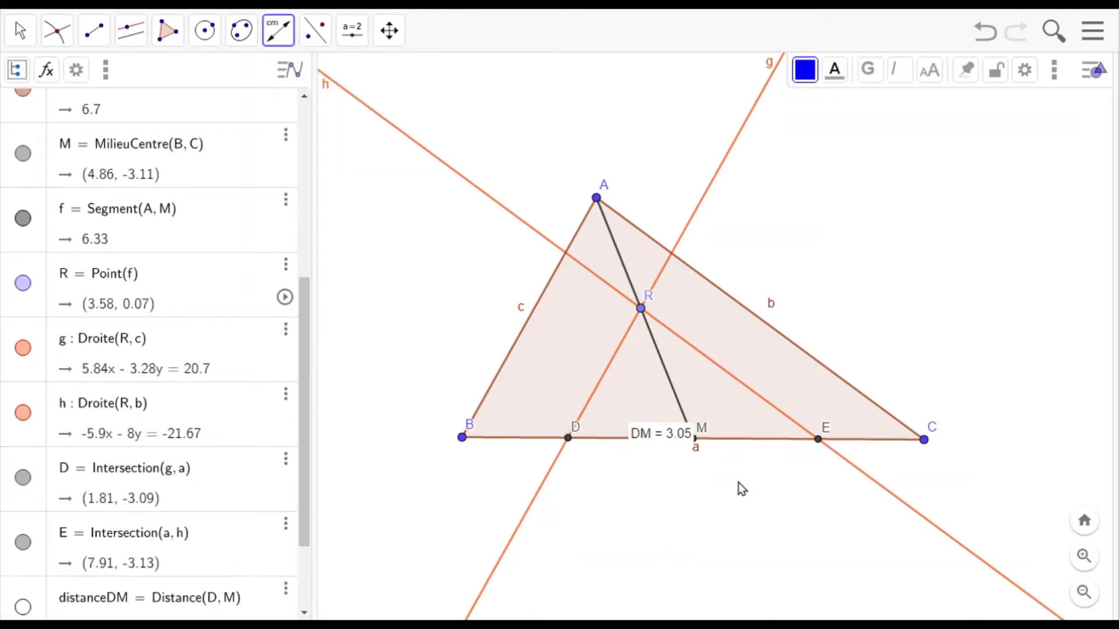
left_click(825, 443)
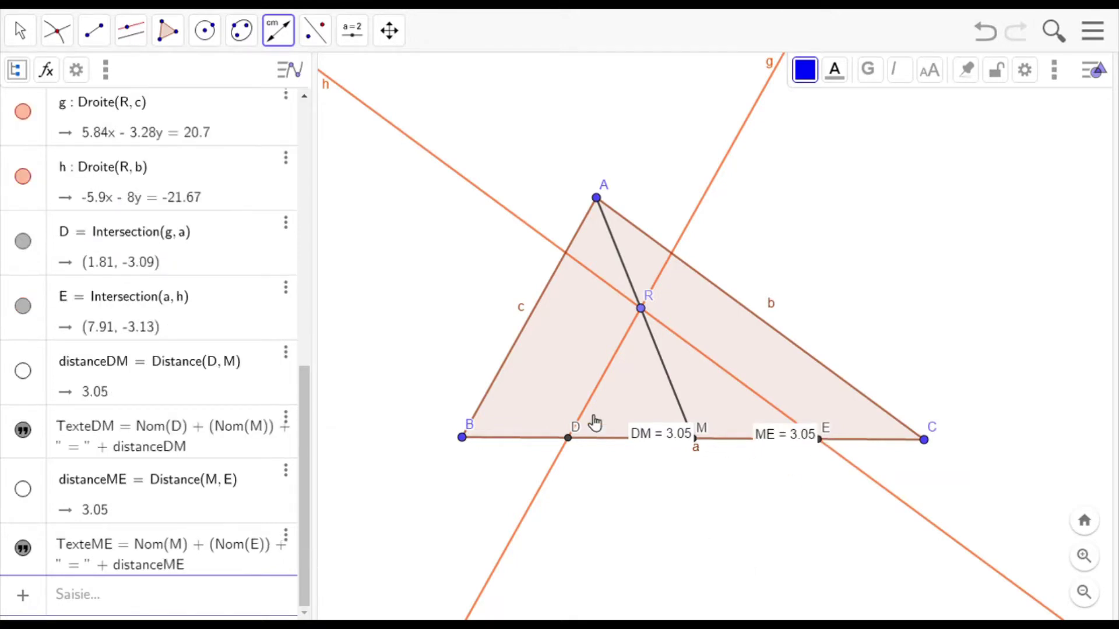
- Move R slightly toward A along the median, and shift vertex B a little outward, away from C
left_click(21, 30)
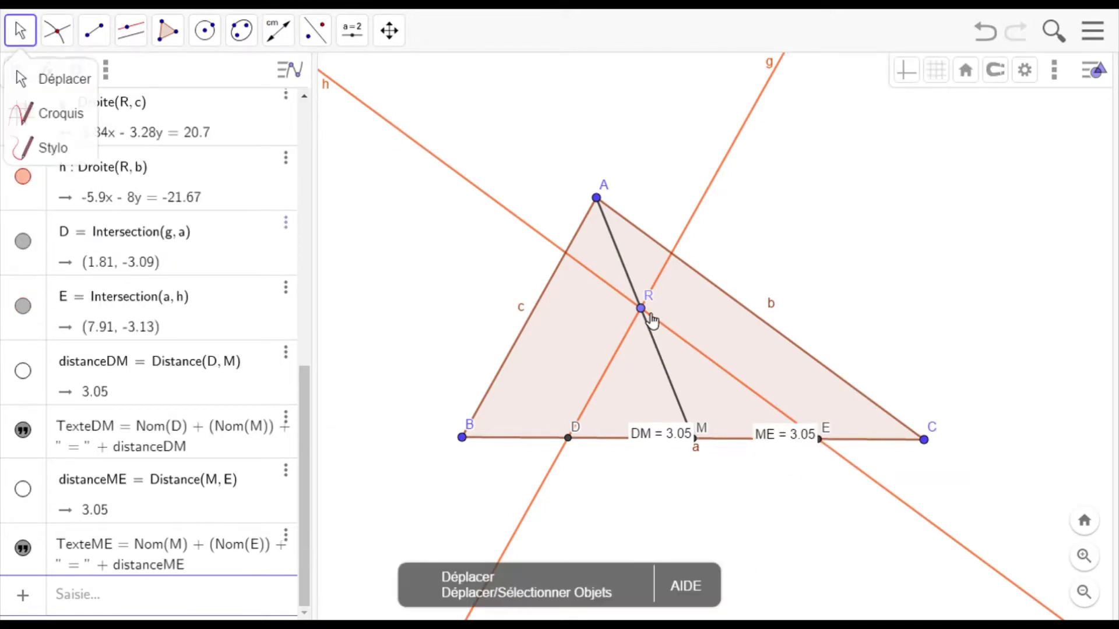
mouse_move(651, 319)
left_mouse_down()
mouse_move(638, 282)
mouse_move(646, 298)
left_mouse_up()
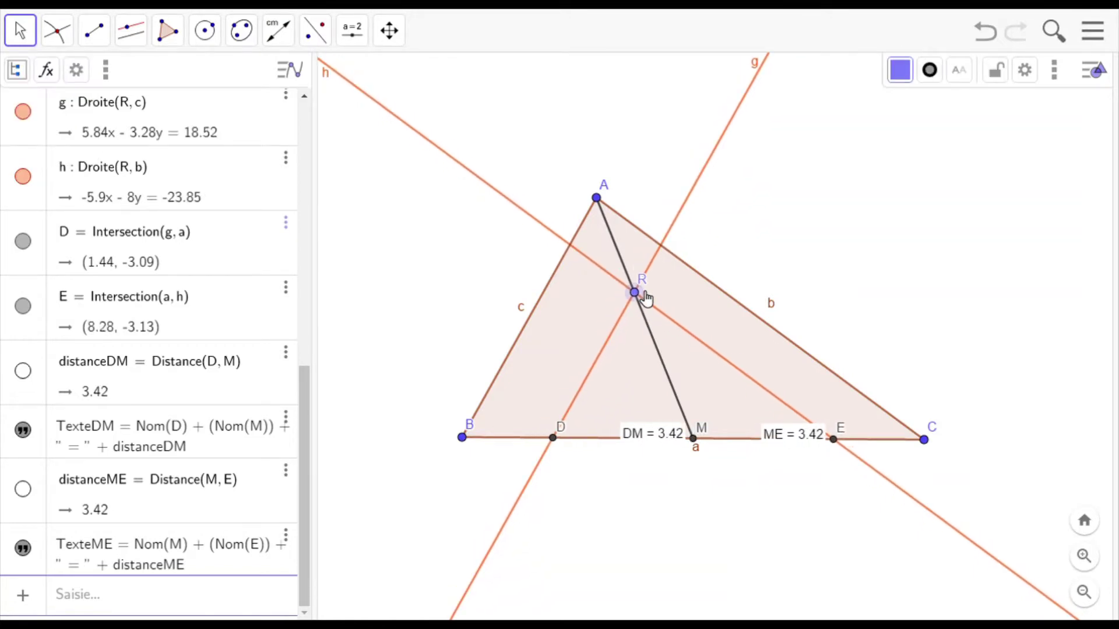
left_click(462, 437)
left_click_drag(464, 443, 429, 448)
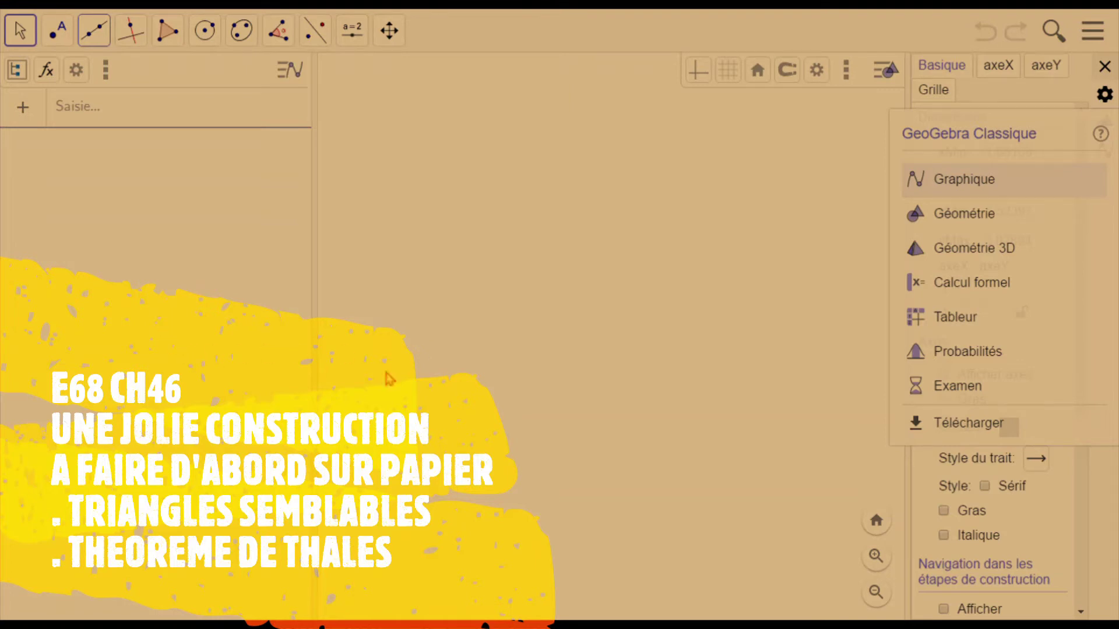
- In the empty construction, draw an unlabelled segment of given length 3 from a new point at about (-0.46, -2.08)
left_click(99, 38)
left_click(125, 146)
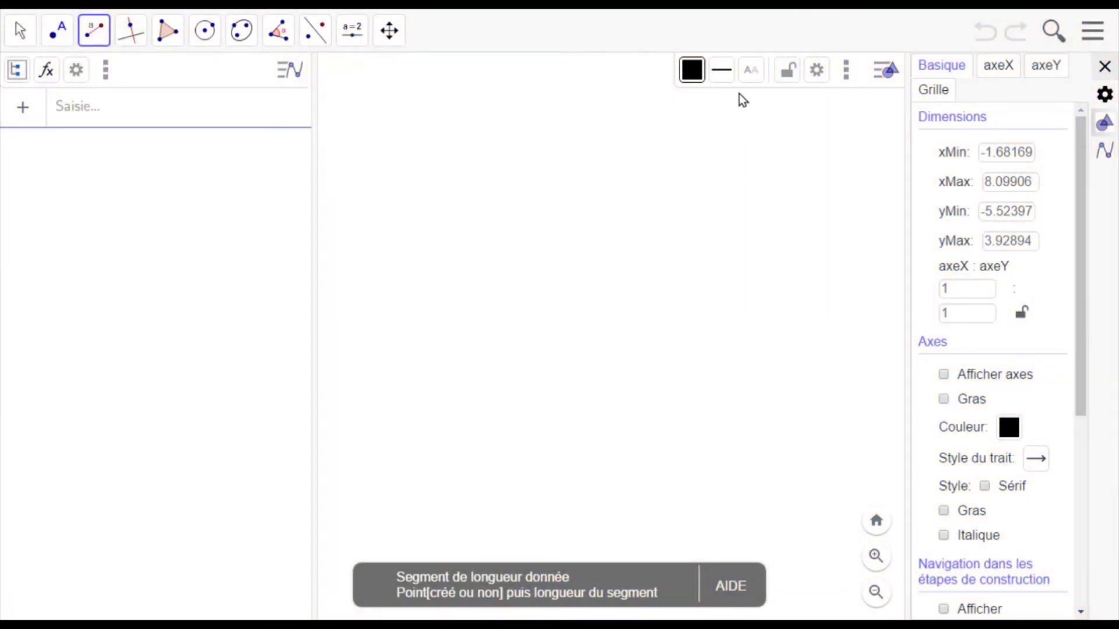
left_click(751, 69)
left_click(764, 99)
left_click(475, 397)
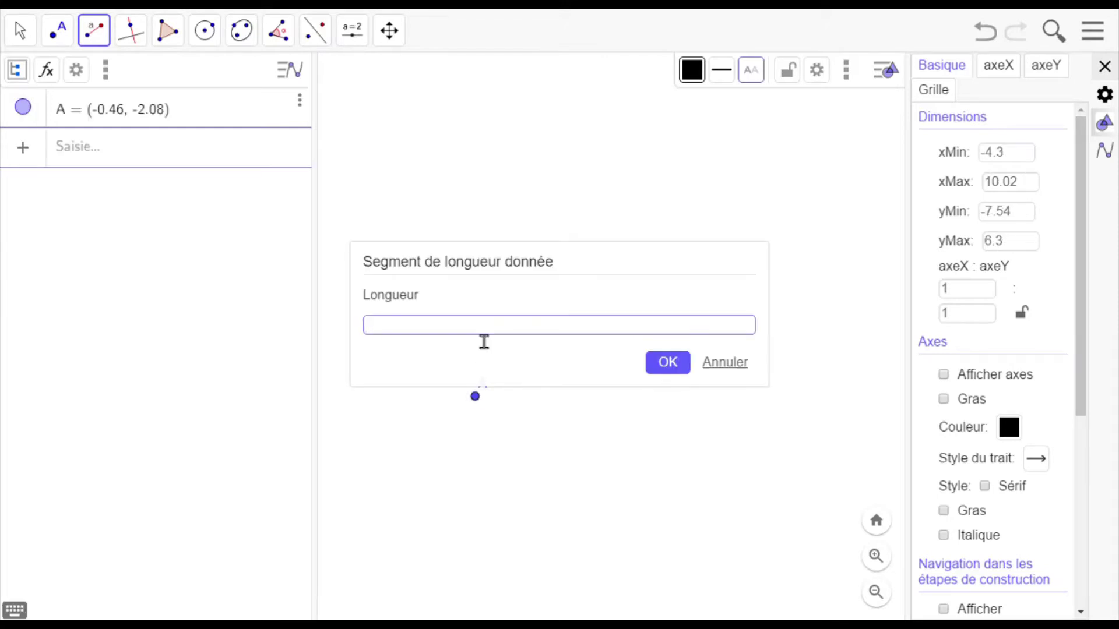
type("3")
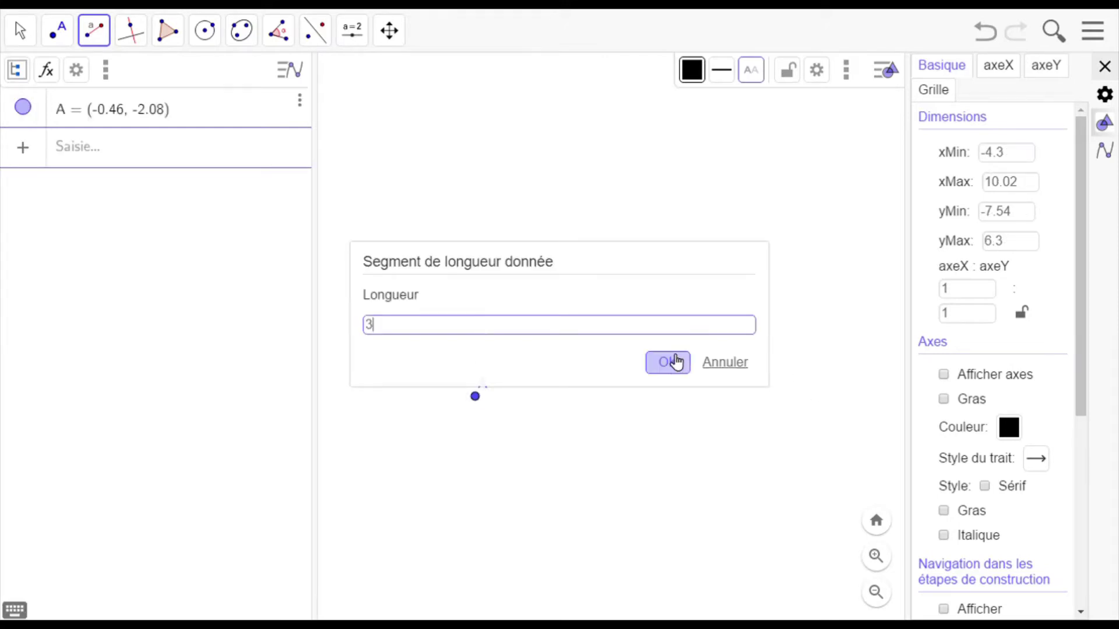
left_click(676, 365)
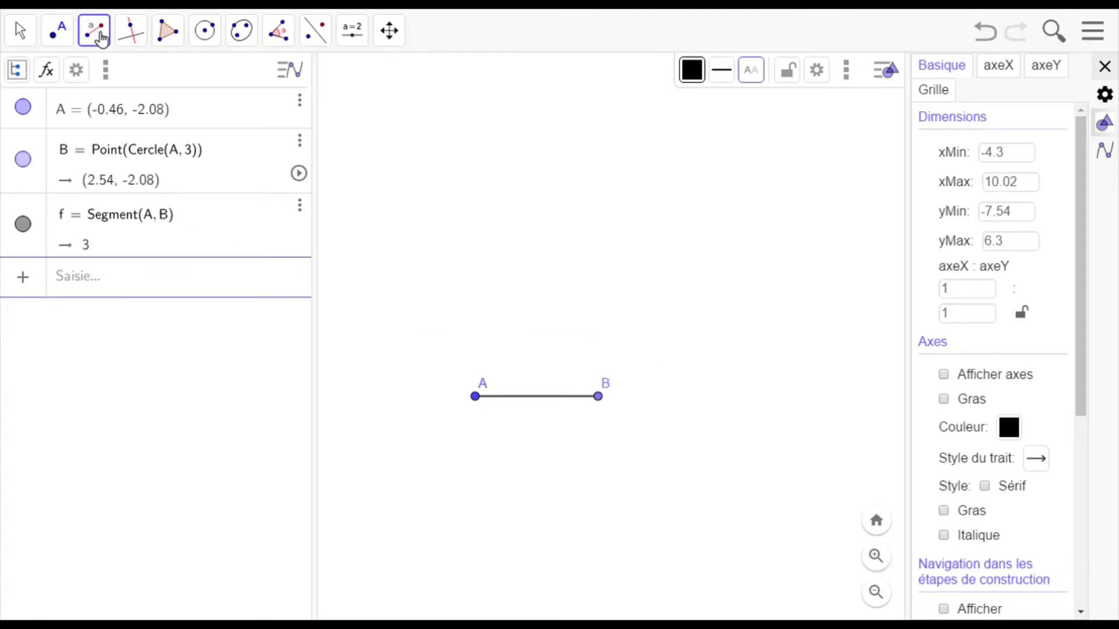
- Draw two circles of radius 5 with hidden labels, one centred on A and the other on B
left_click(101, 38)
mouse_move(215, 41)
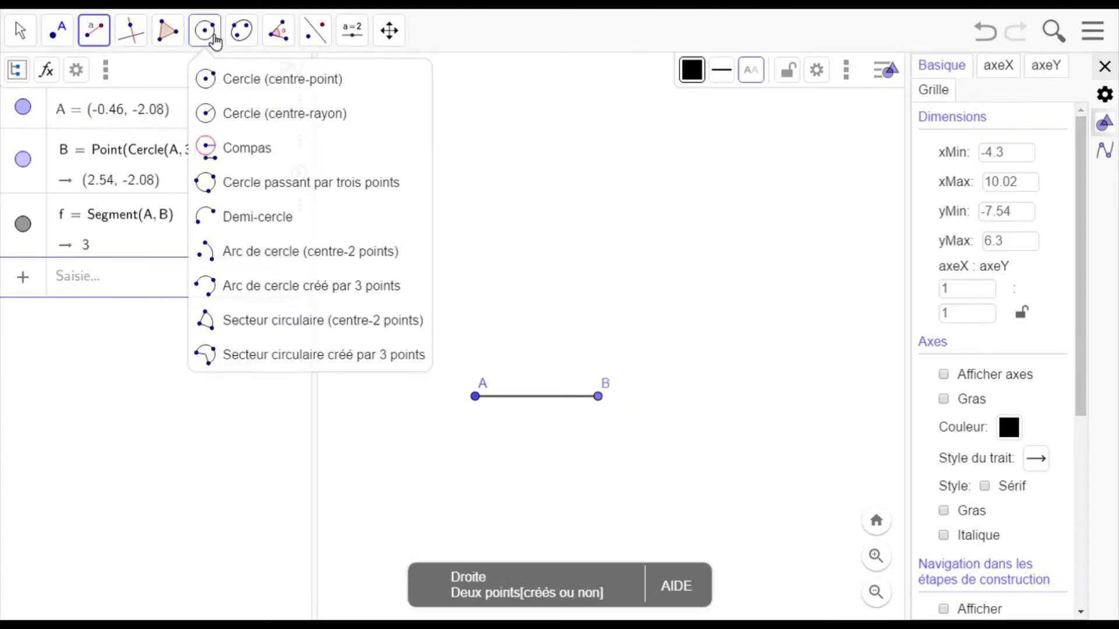
left_click(225, 113)
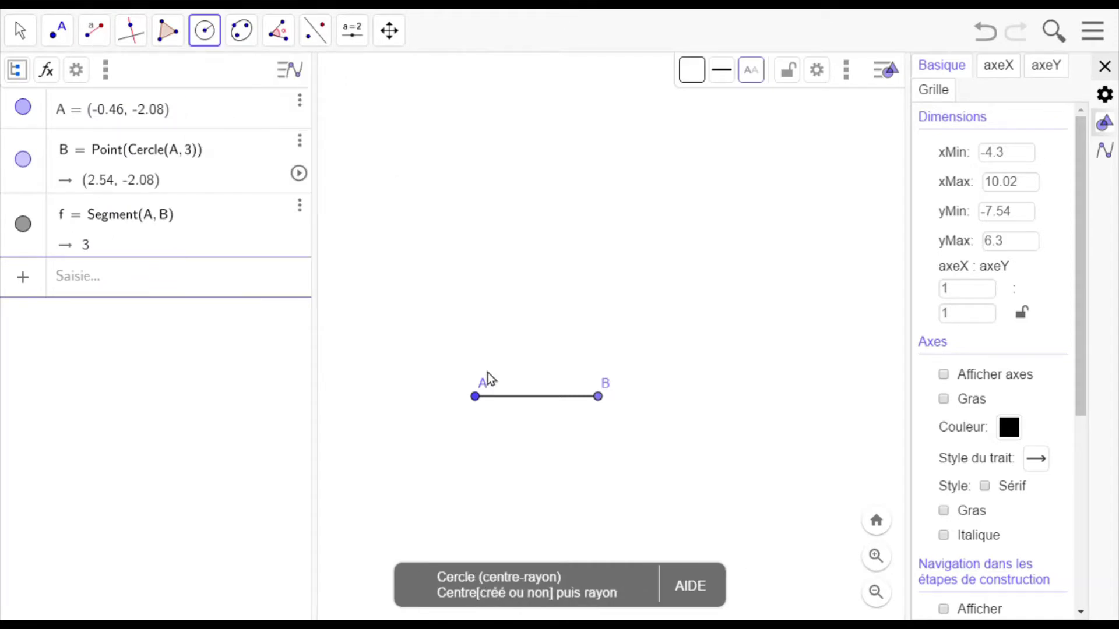
left_click(753, 75)
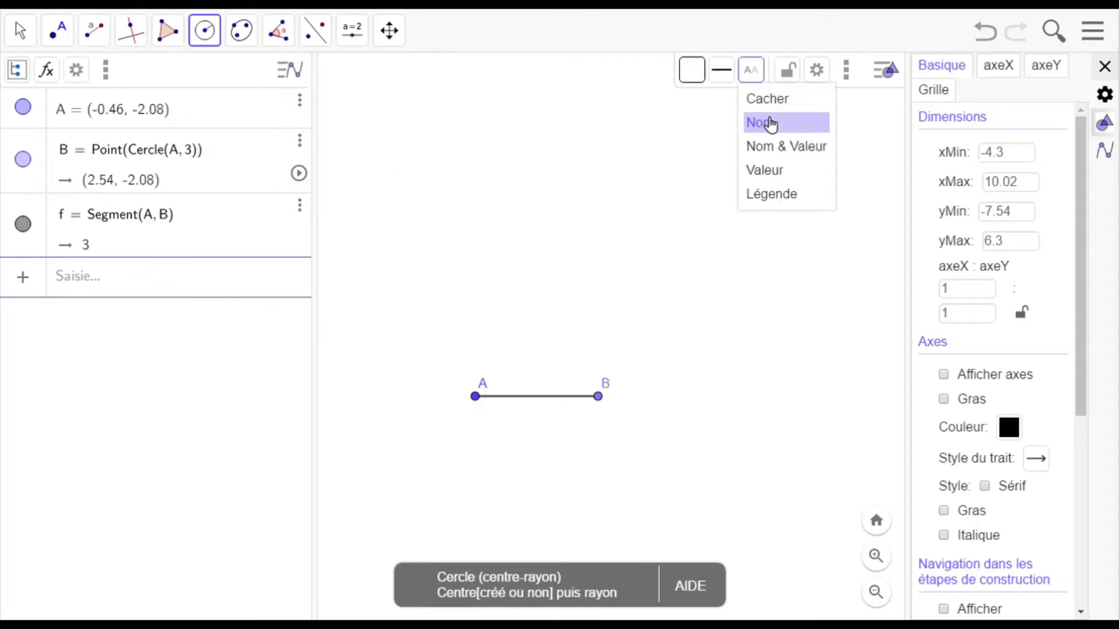
left_click(769, 102)
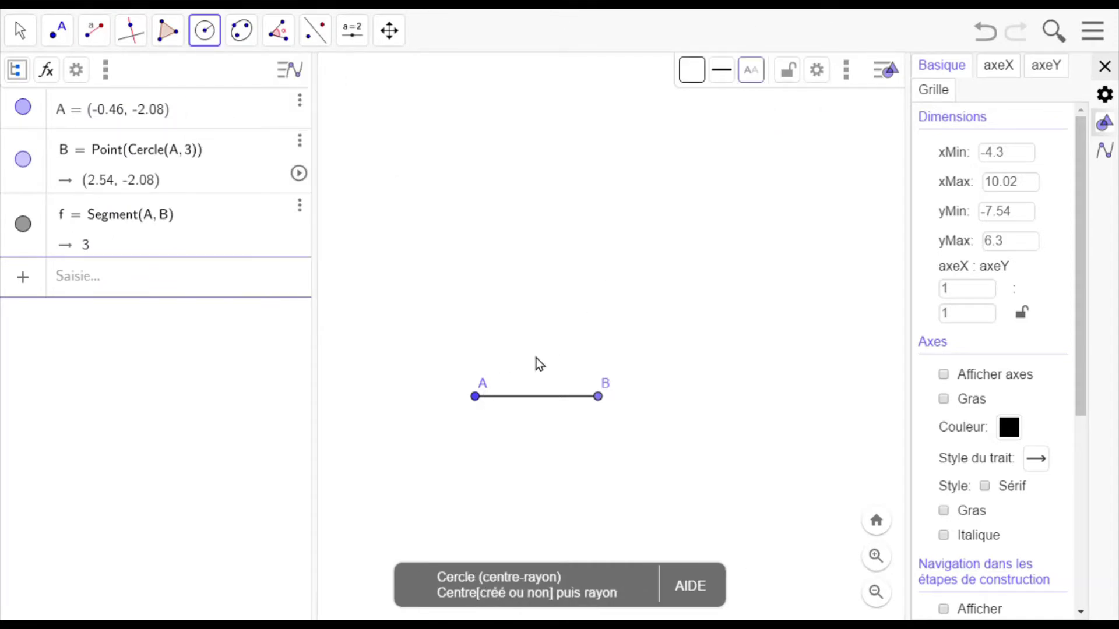
left_click(478, 399)
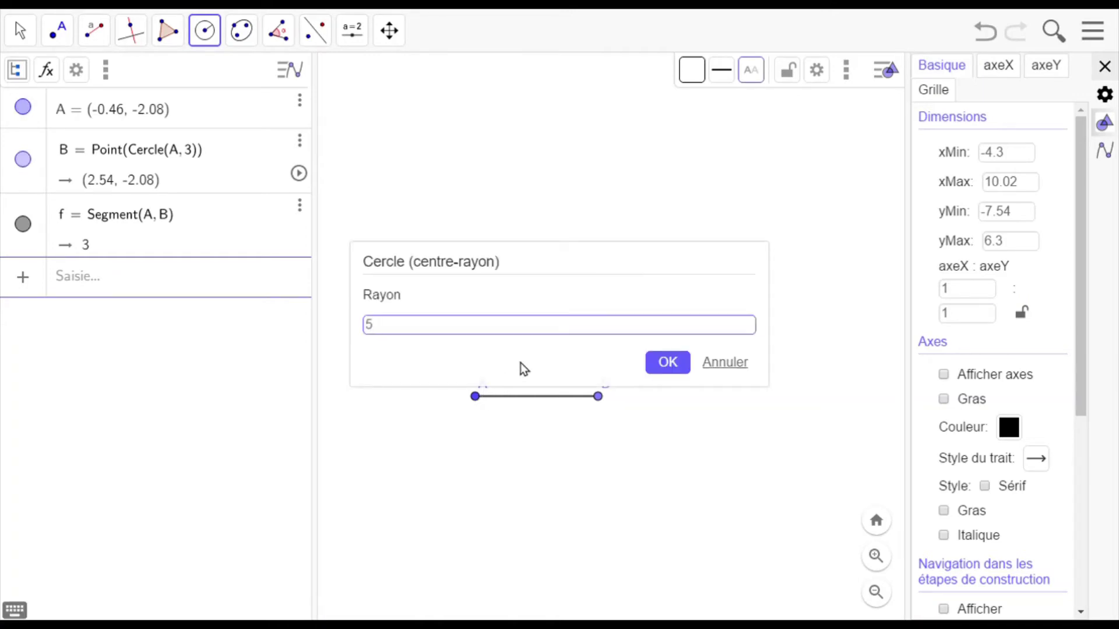
left_click(676, 367)
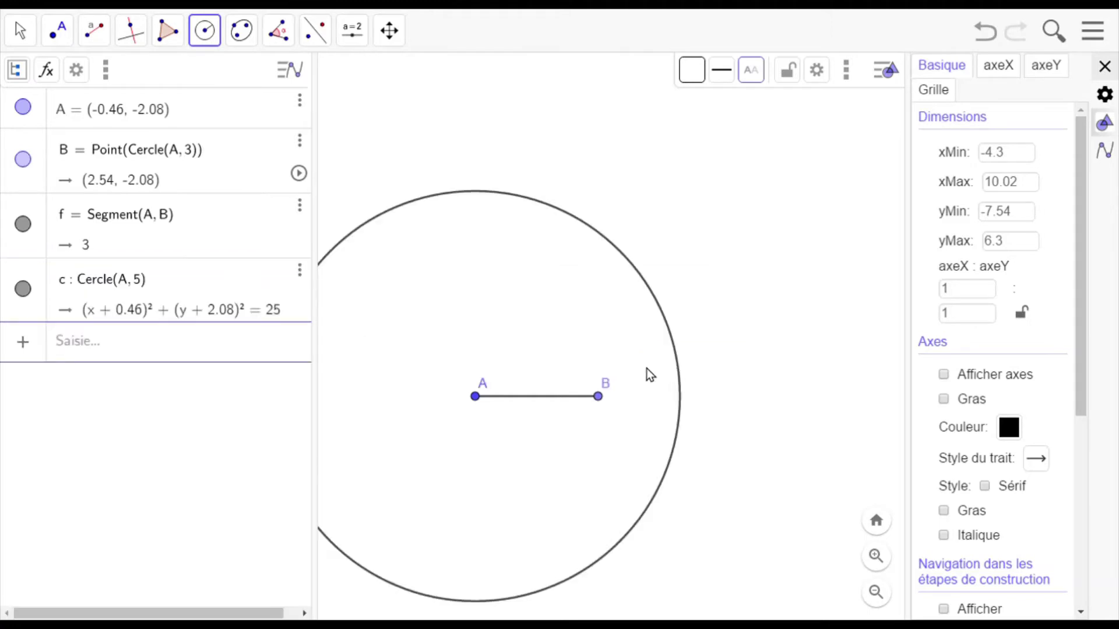
left_click(600, 397)
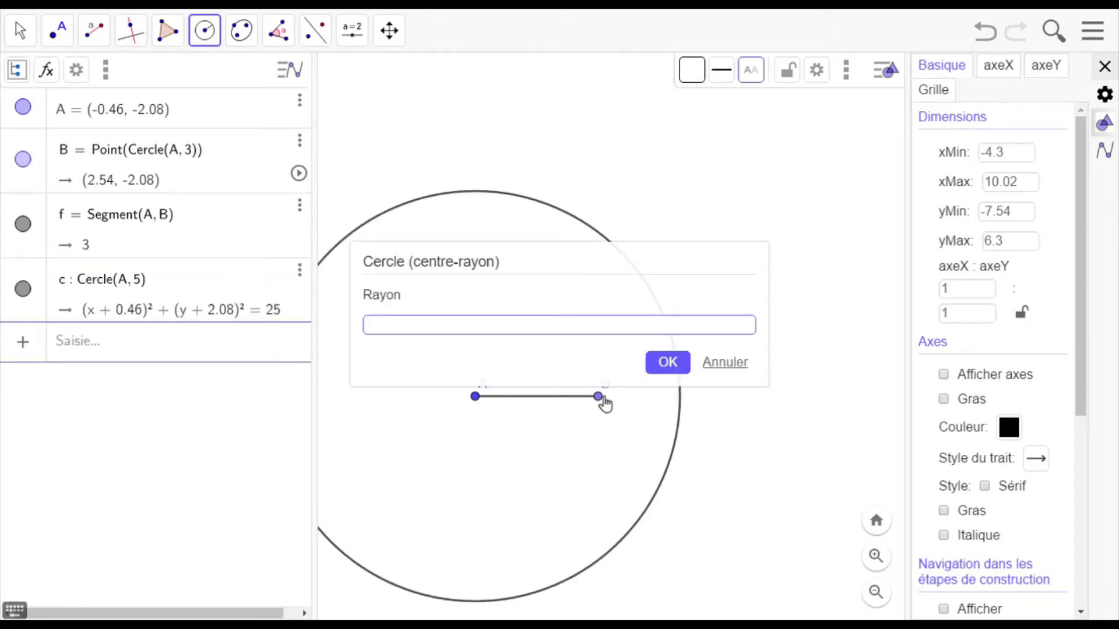
left_click(664, 365)
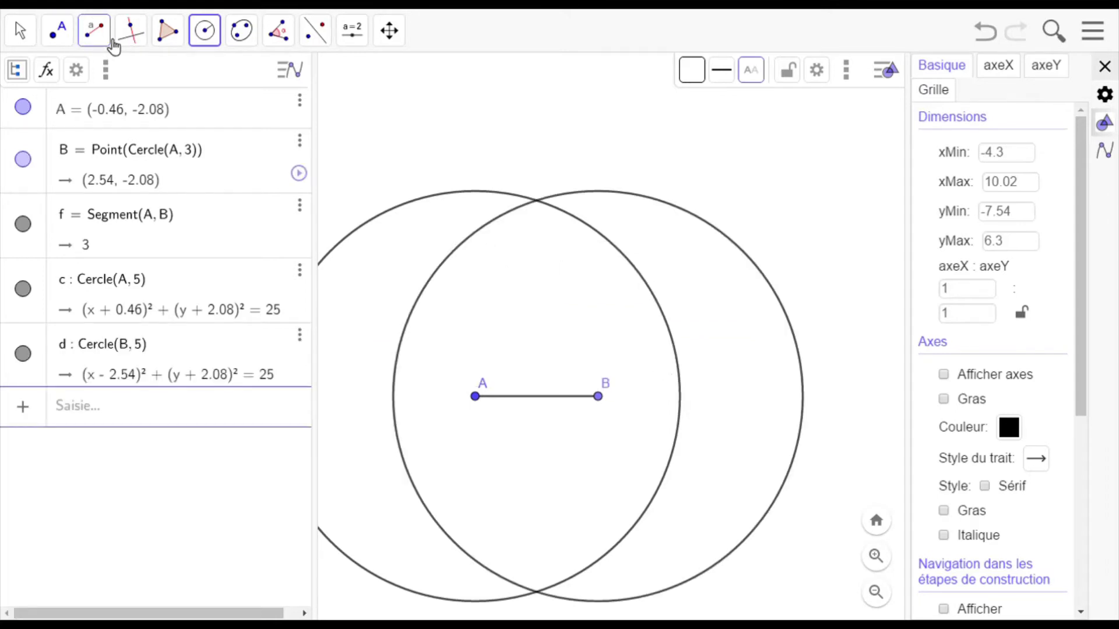
- Mark both intersection points of the circles centred on A and B
left_click(57, 36)
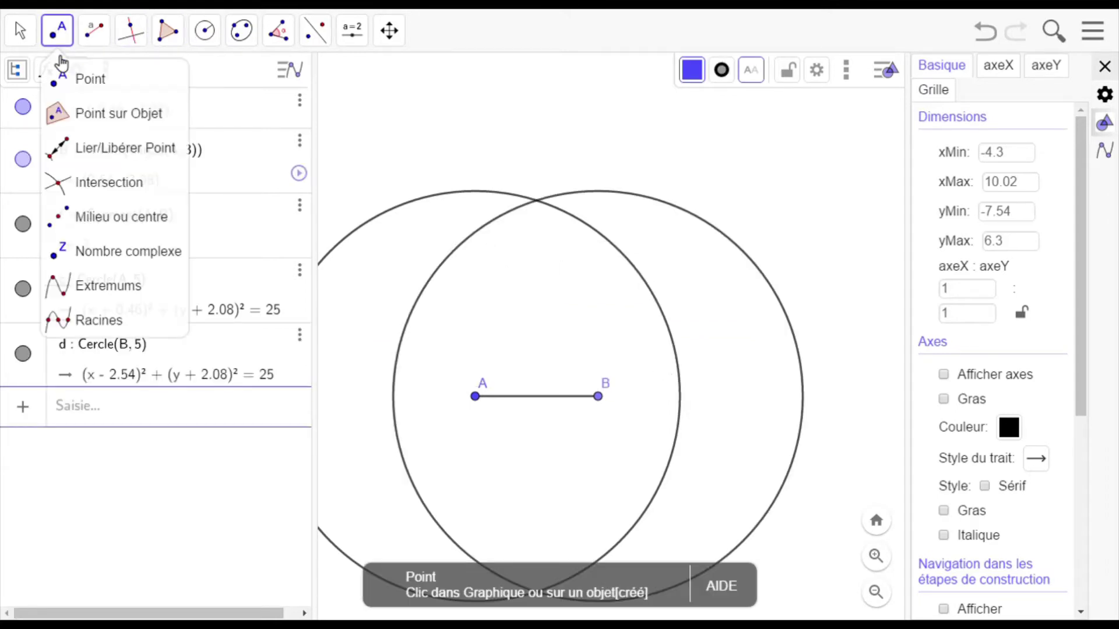
left_click(69, 185)
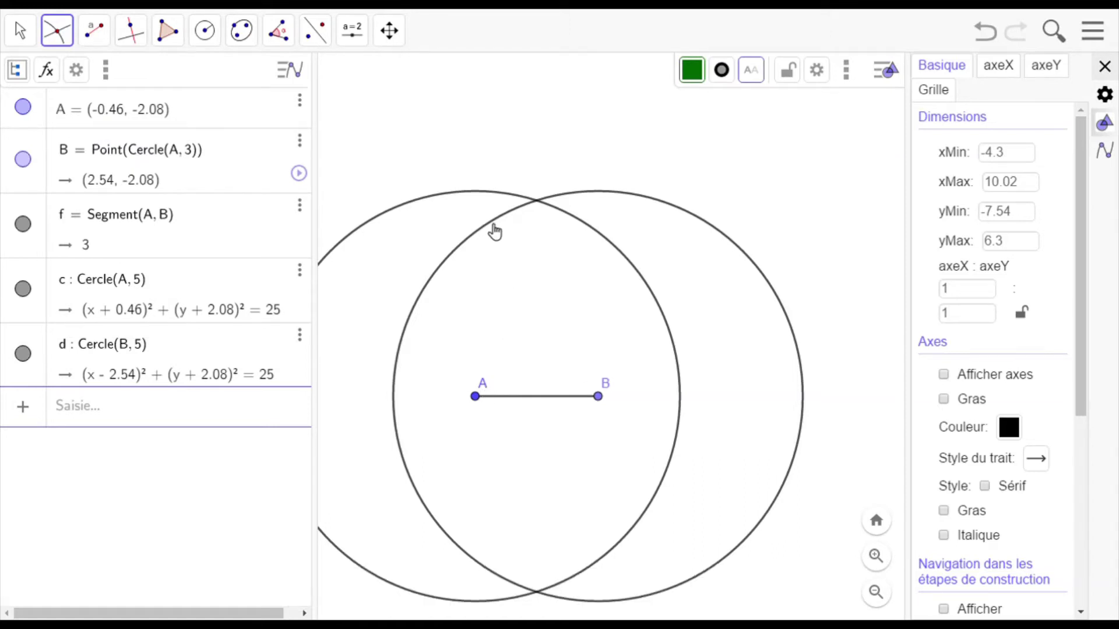
left_click(569, 222)
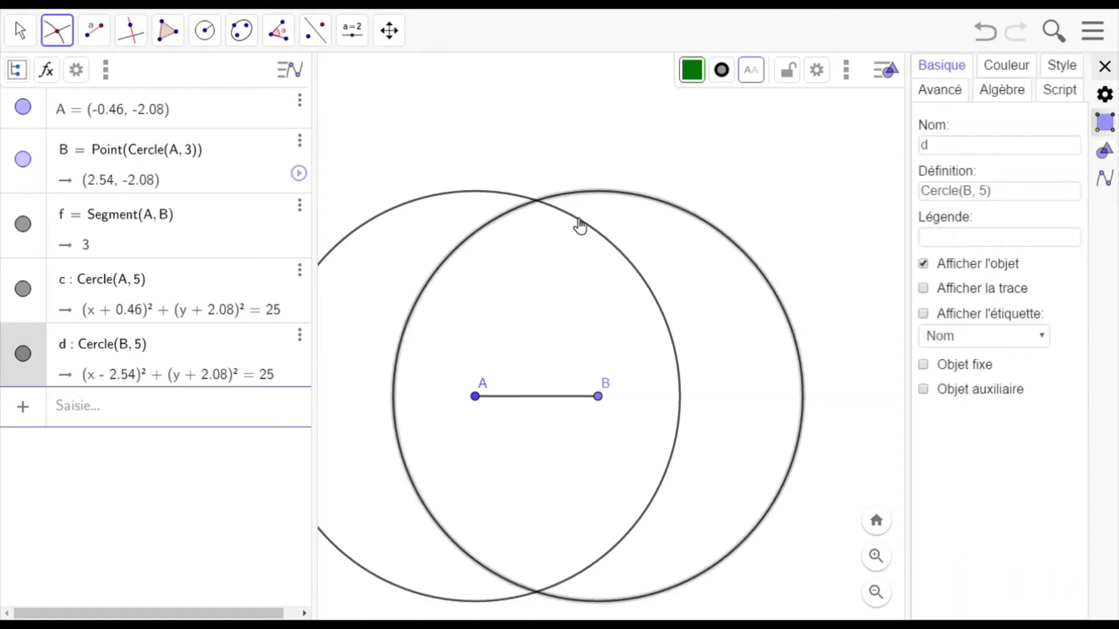
left_click(580, 226)
- Rename the upper intersection point of the two circles as C
right_click(536, 200)
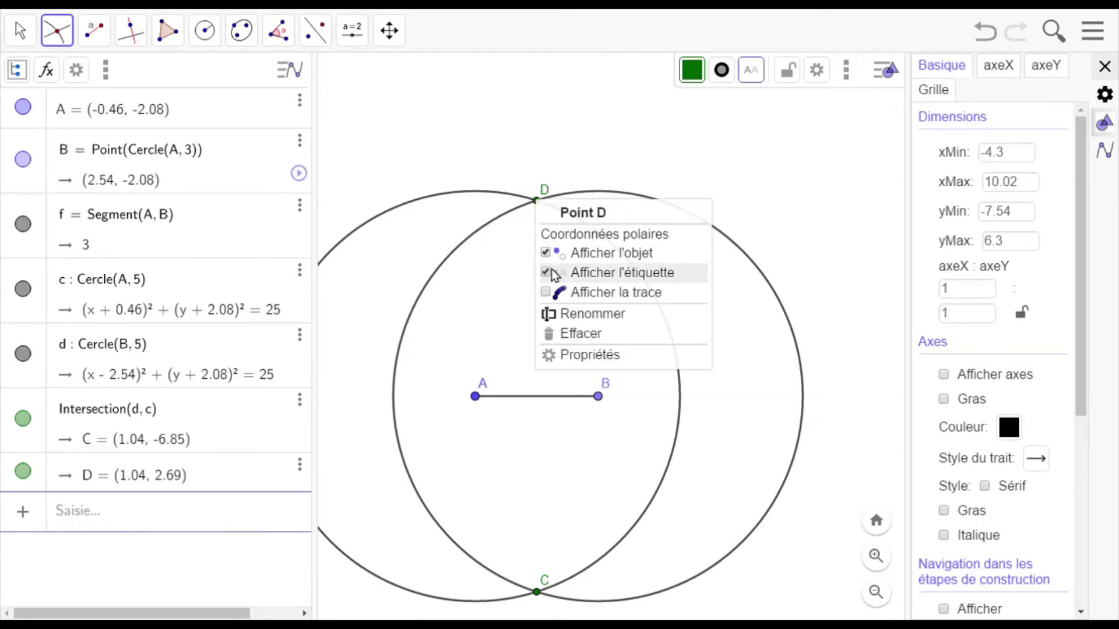
left_click(574, 317)
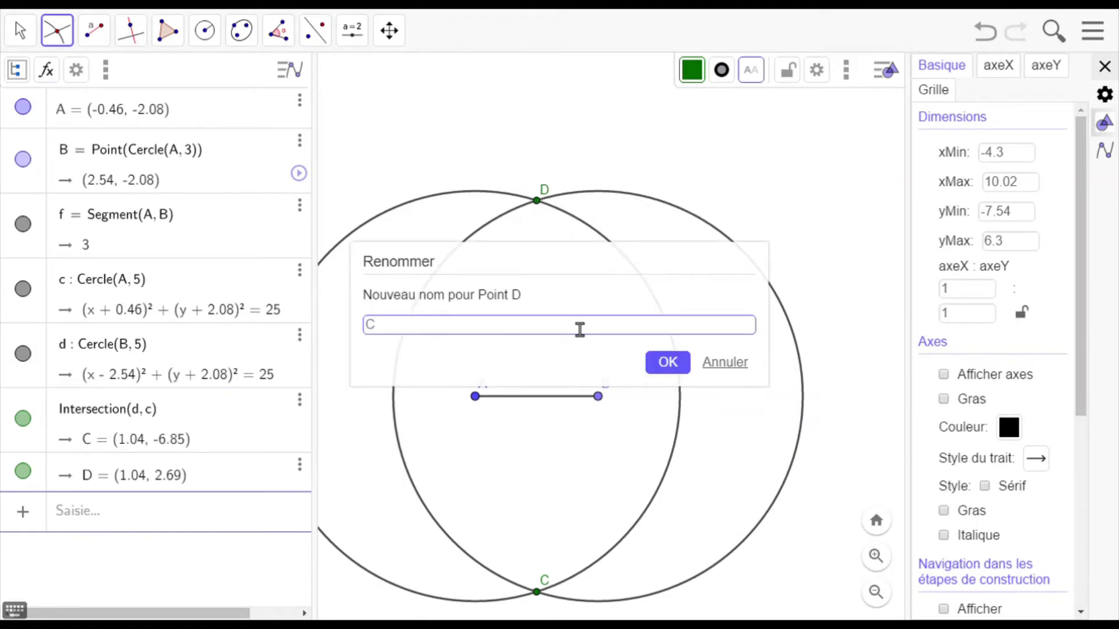
key("Return")
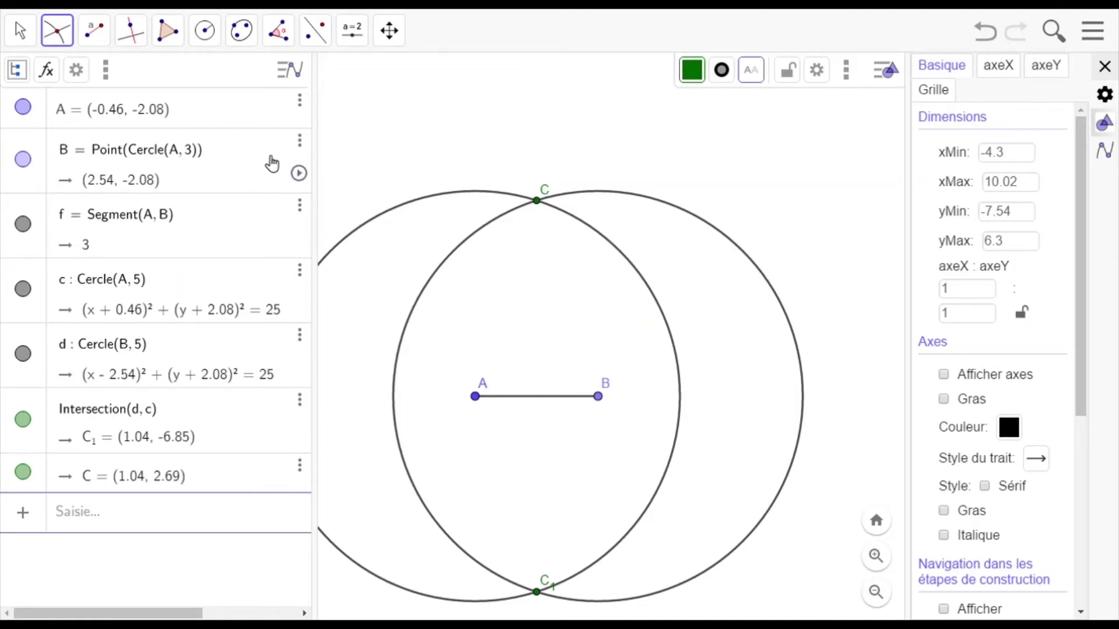
- Draw segments CA and CB to complete the isosceles triangle on base AB
left_click(56, 30)
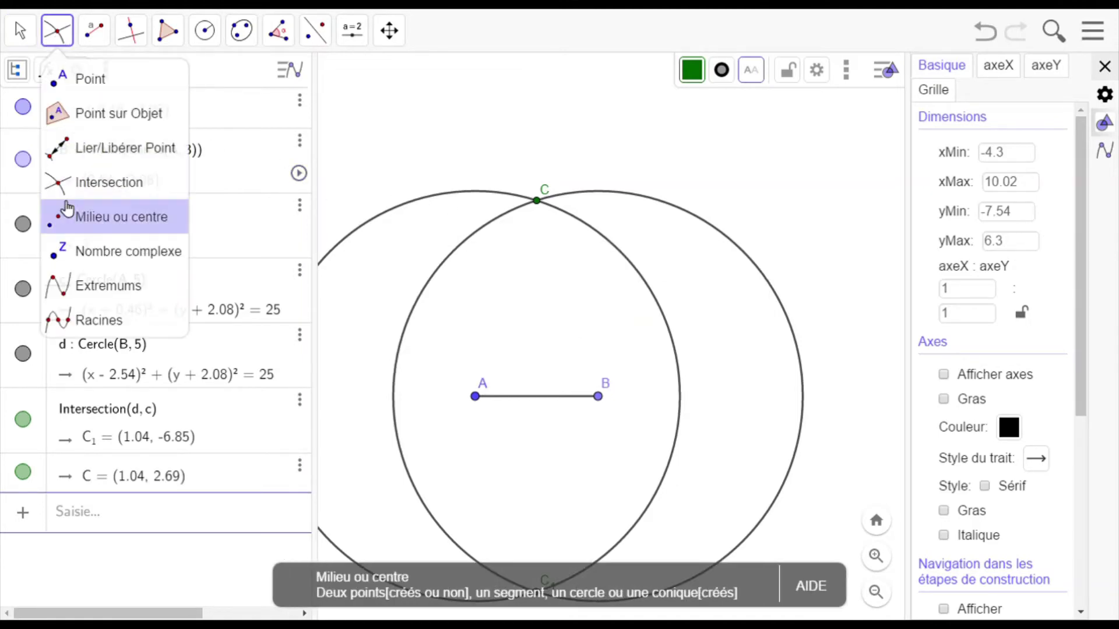
mouse_move(93, 30)
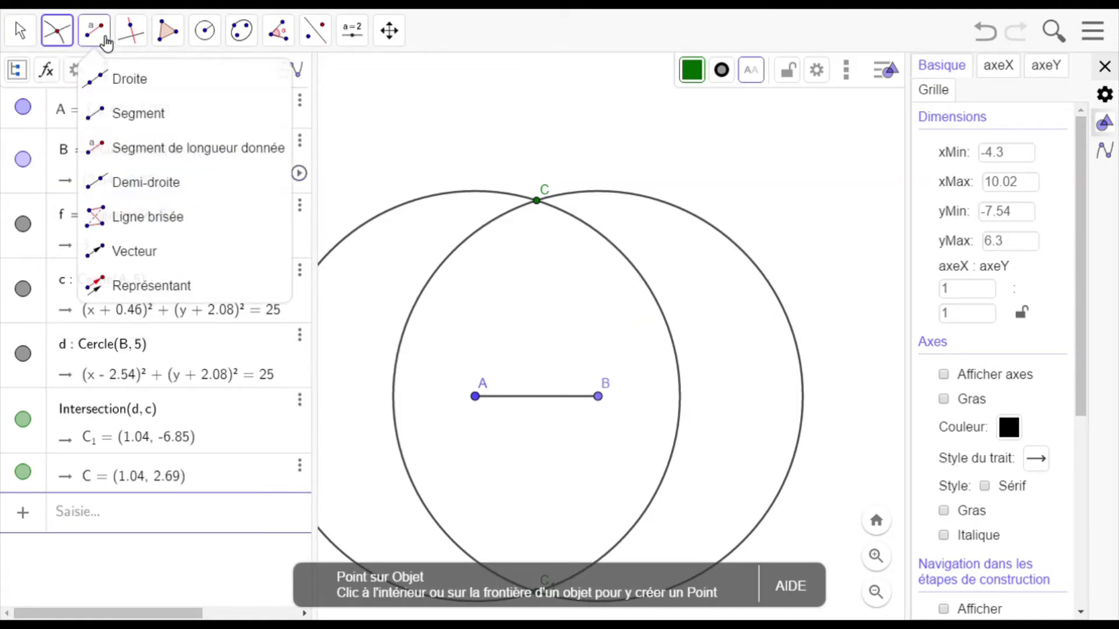
left_click(110, 114)
left_click(537, 201)
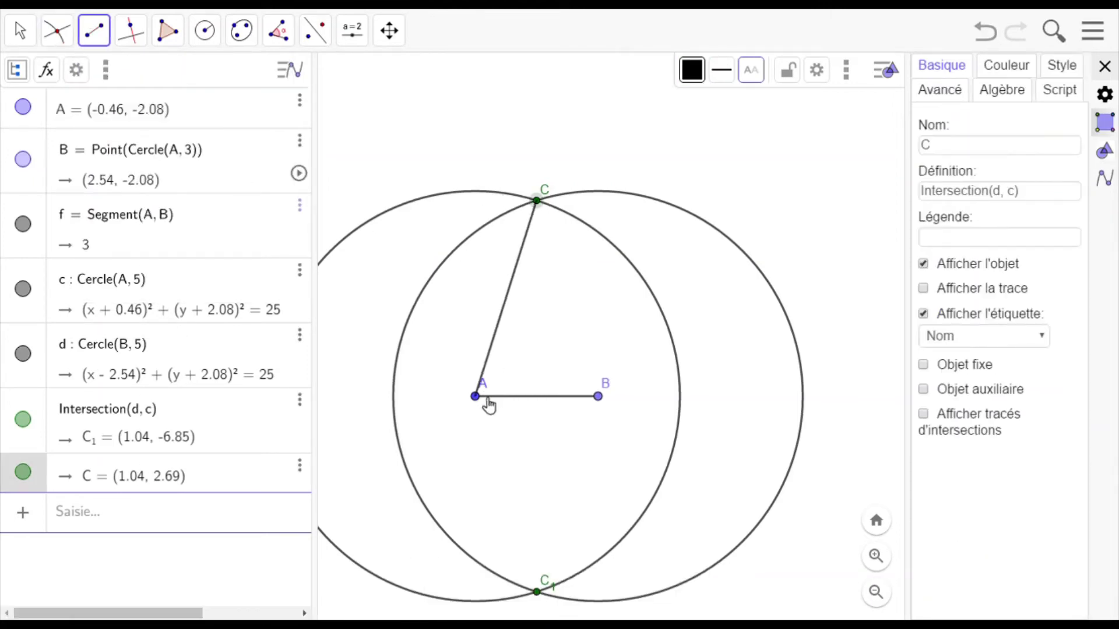
left_click(477, 398)
left_click(543, 205)
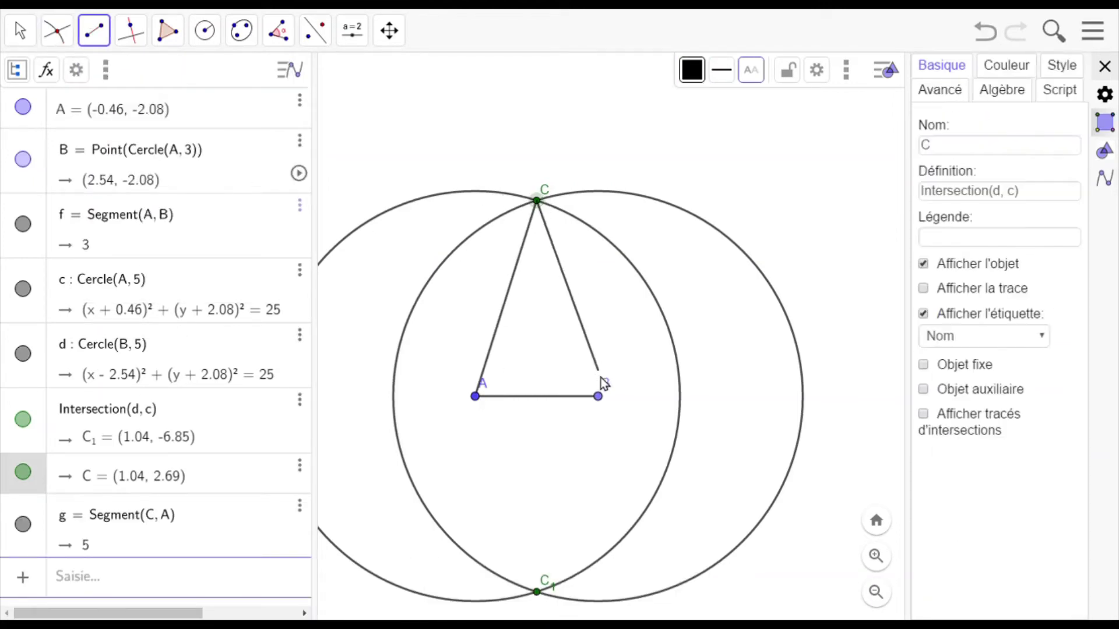
left_click(599, 396)
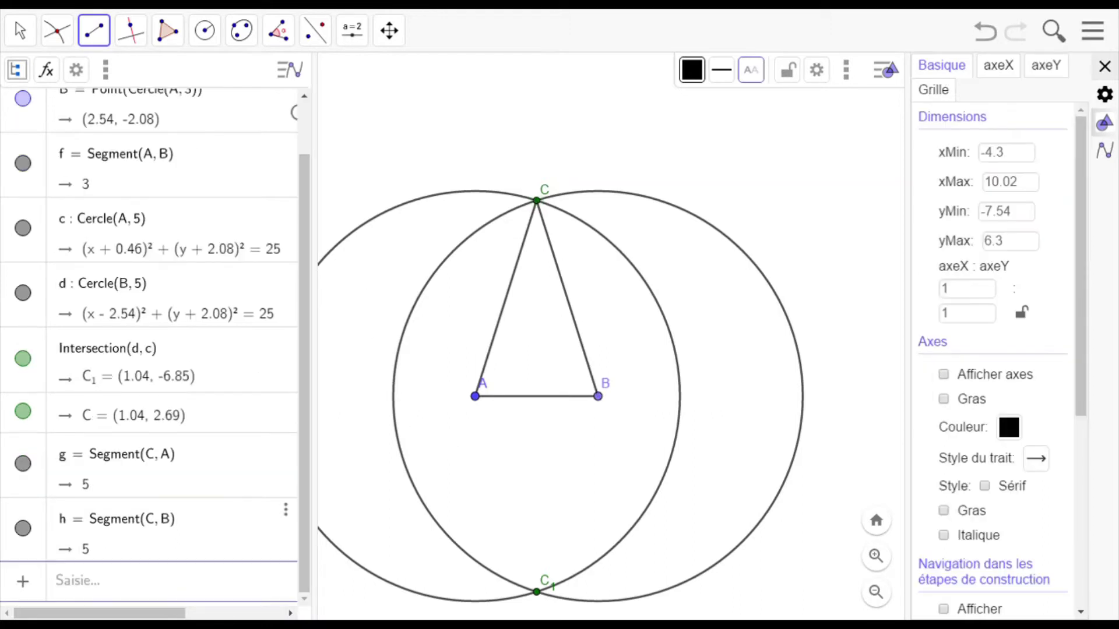
- Draw a ray from A through B and hide the two radius-5 construction circles centred on A and B
left_click(93, 35)
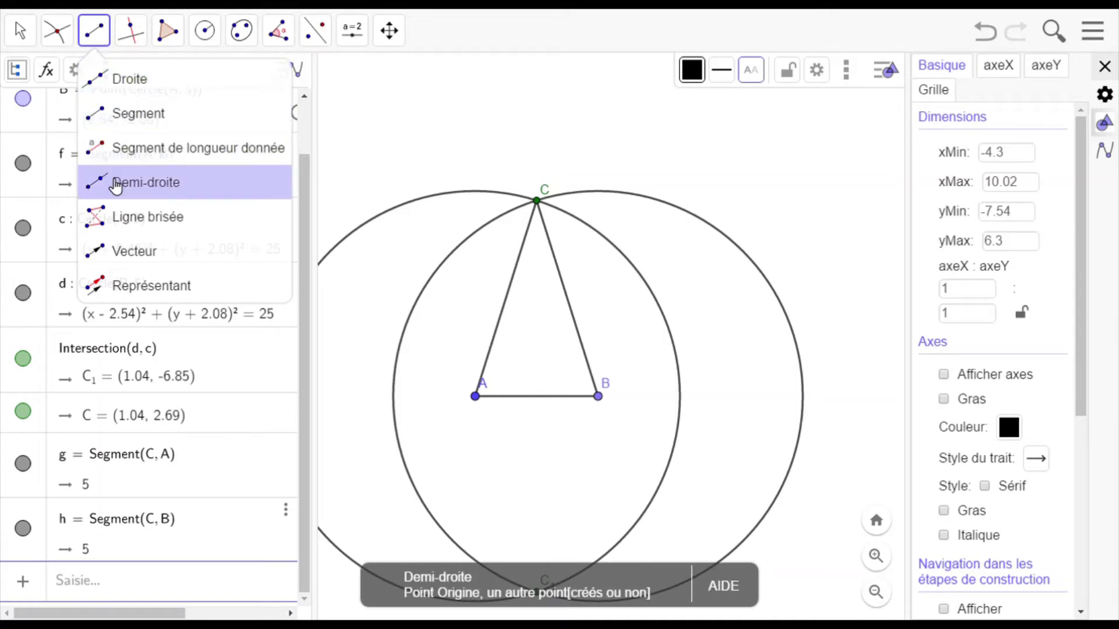
left_click(134, 182)
left_click(476, 397)
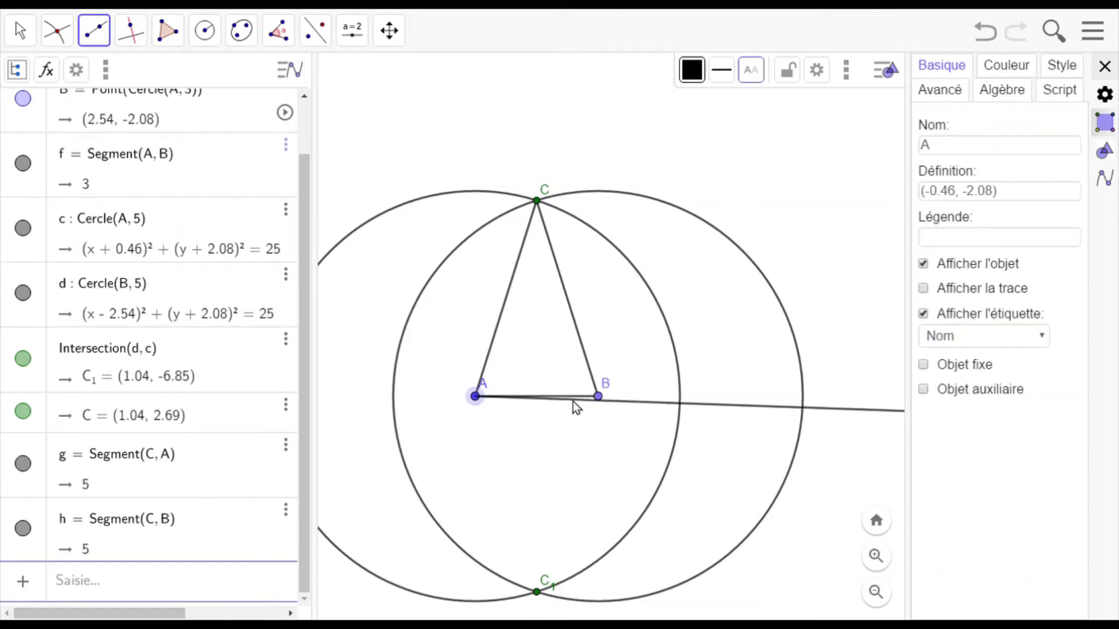
left_click(599, 397)
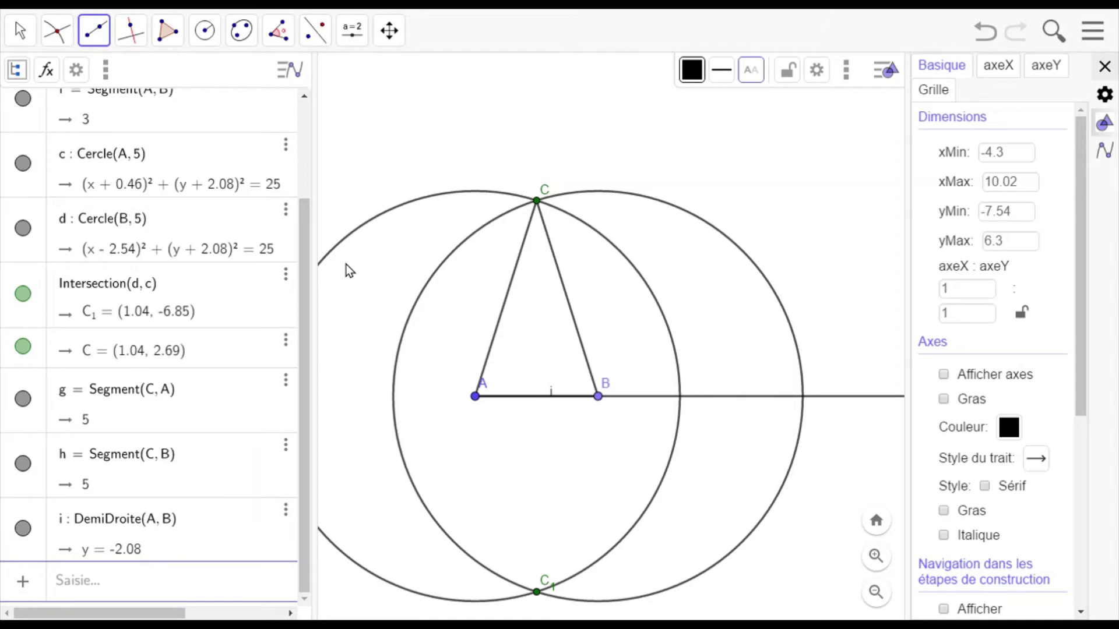
left_click(24, 164)
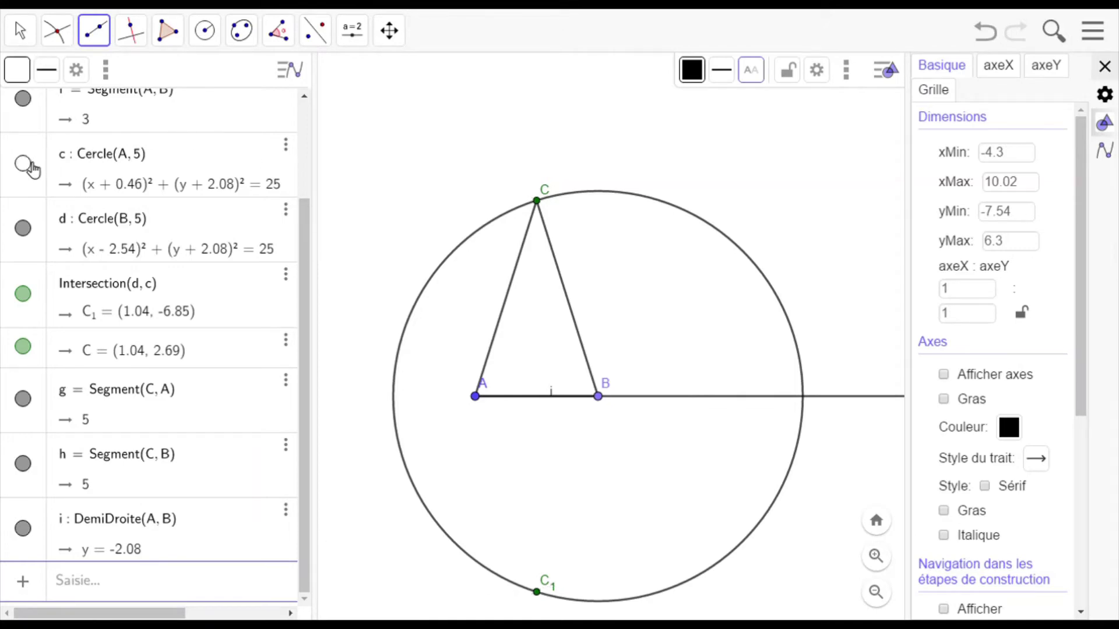
left_click(24, 228)
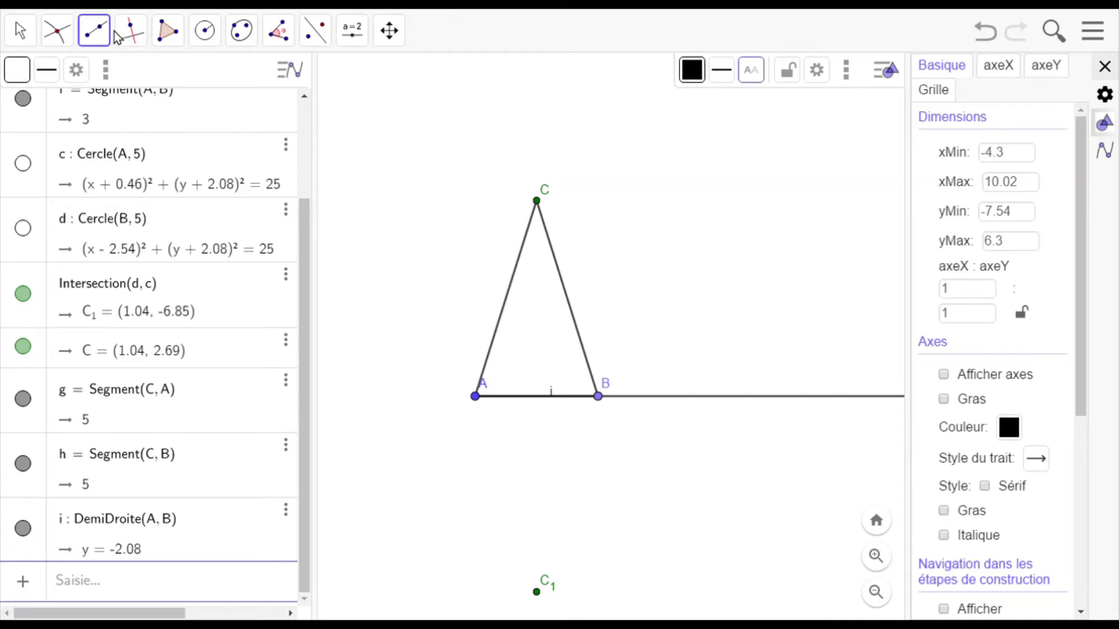
- Draw a circle of radius 3 centred on B
left_click(205, 32)
left_click(220, 112)
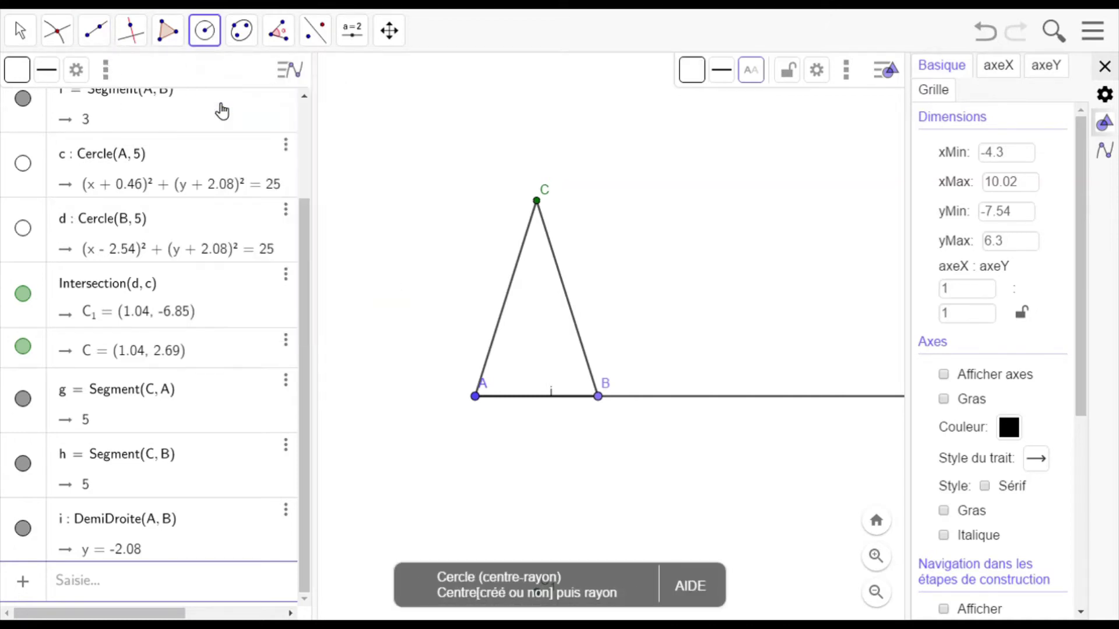
left_click(604, 398)
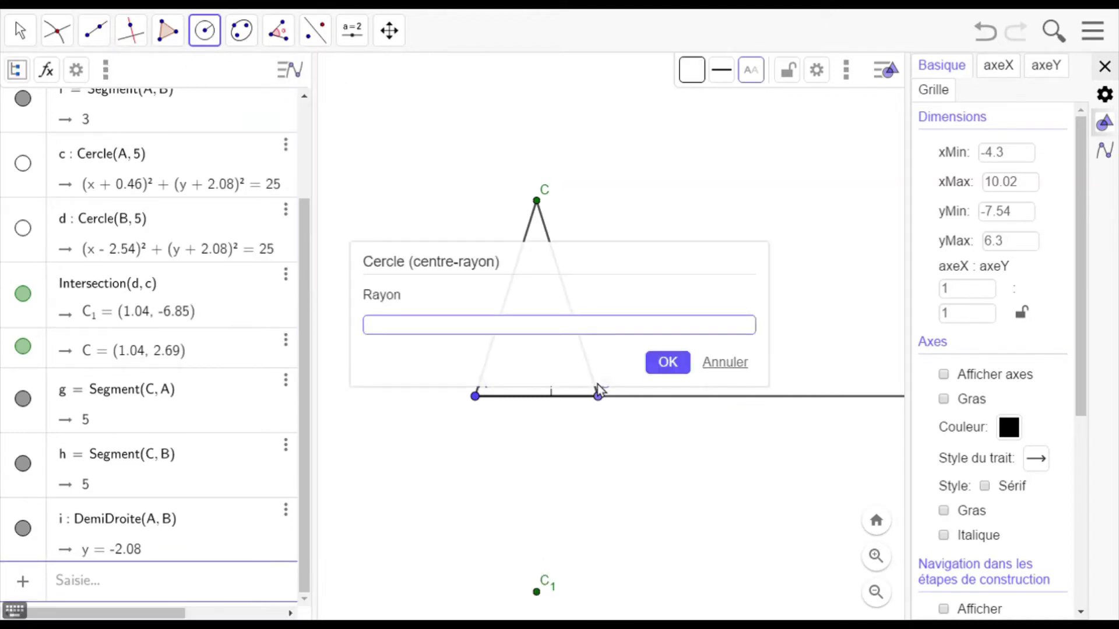
left_click(676, 364)
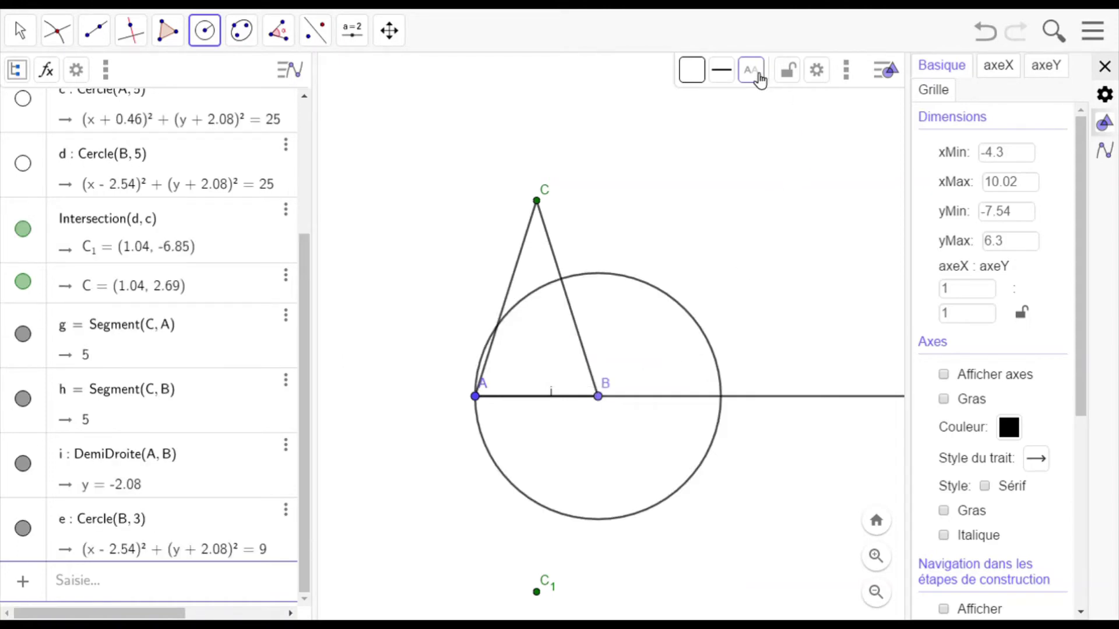
- Mark the intersection points of the radius-3 circle centred on B with ray AB
left_click(57, 31)
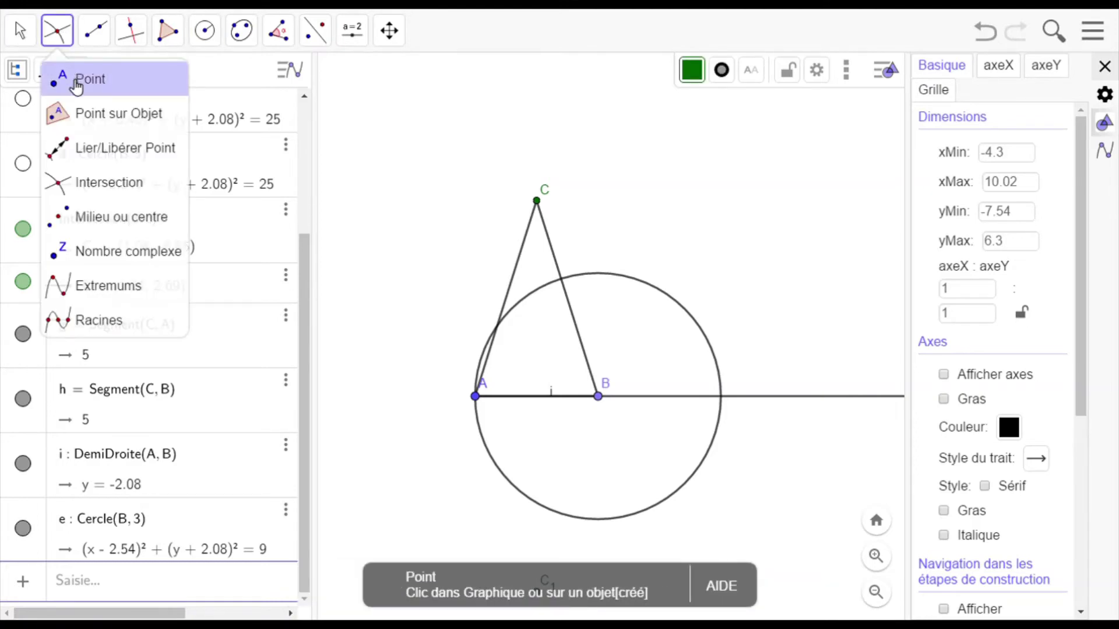
left_click(78, 188)
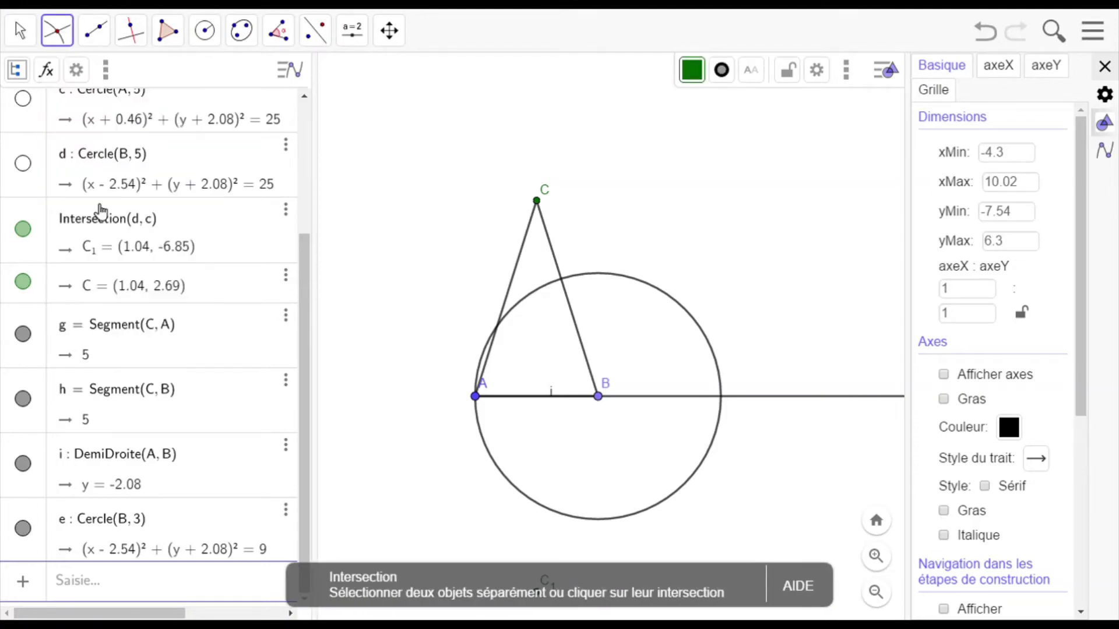
left_click(678, 402)
left_click(711, 341)
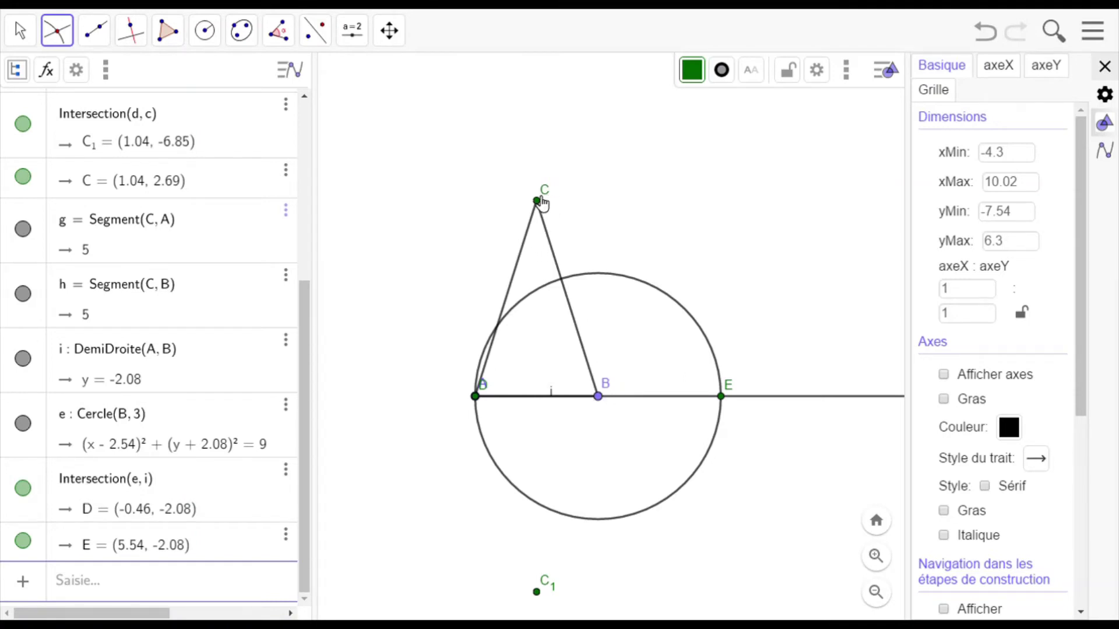
- Draw a circle of radius 5 centred on C, with labels set to hidden
left_click(206, 35)
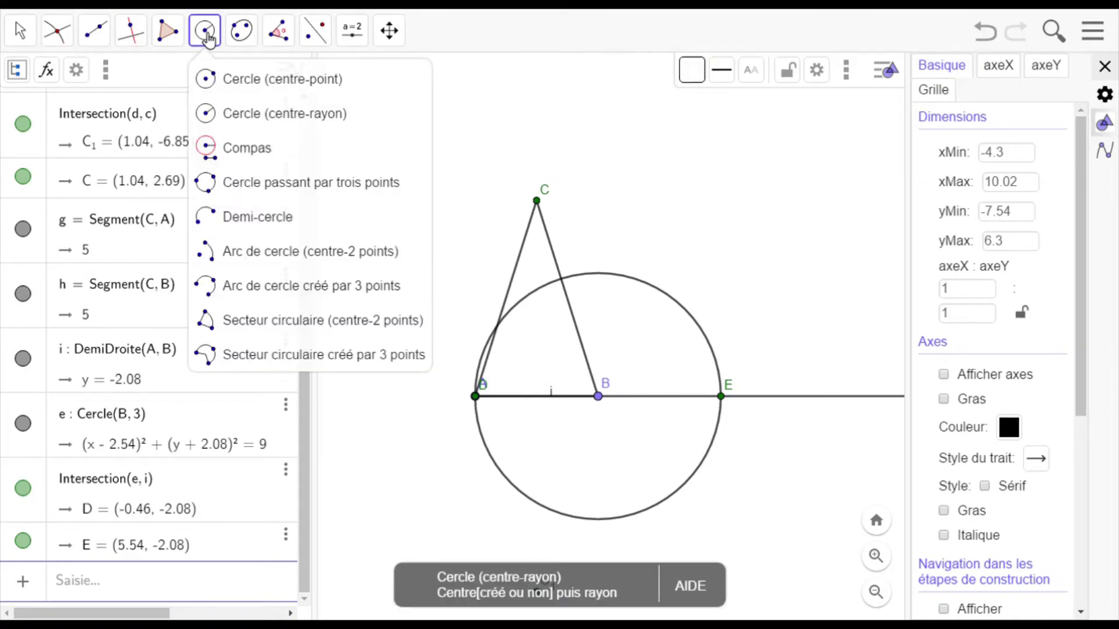
left_click(244, 121)
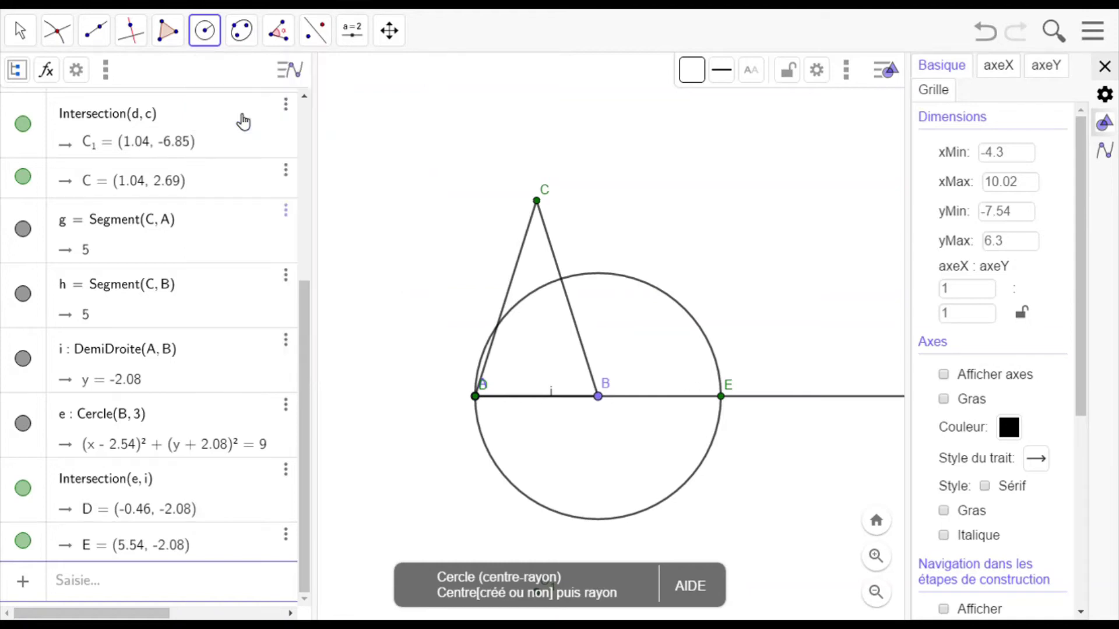
left_click(753, 71)
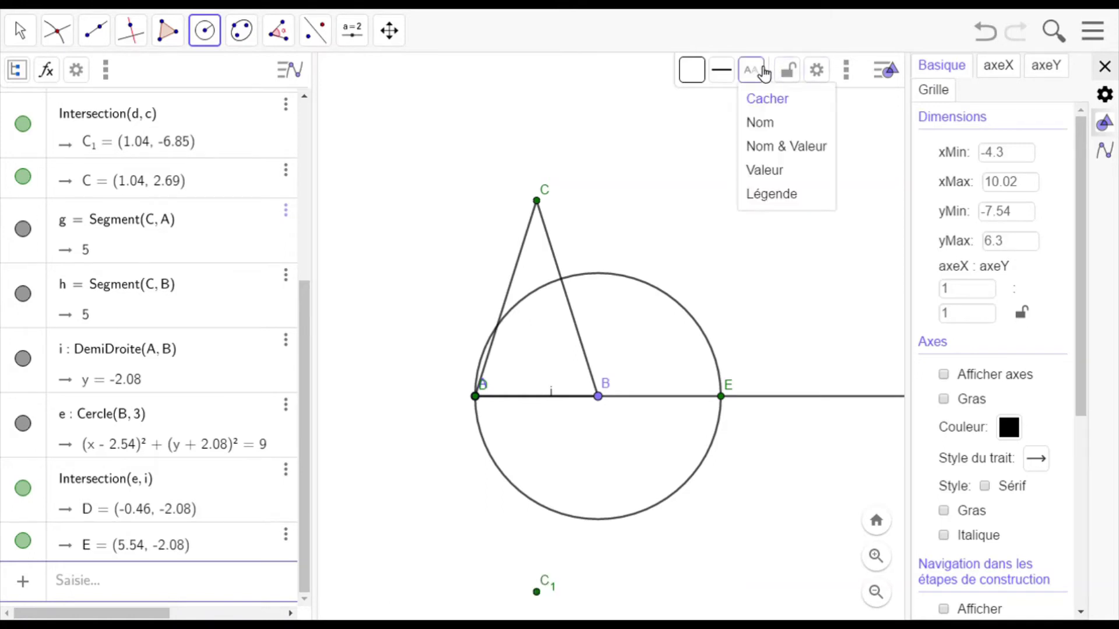
left_click(754, 102)
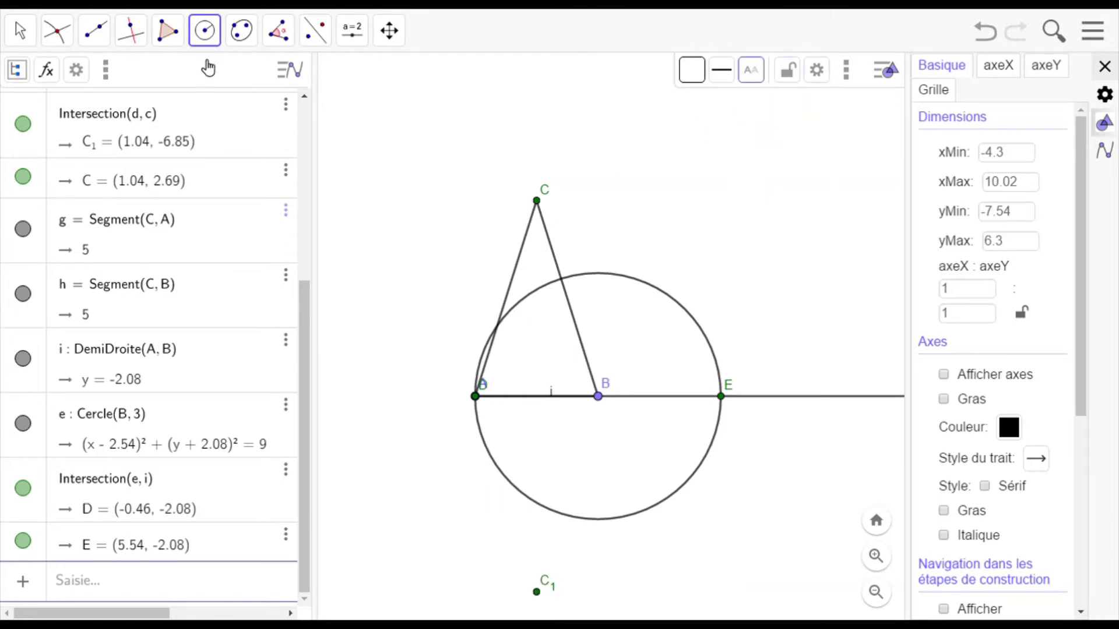
left_click(543, 202)
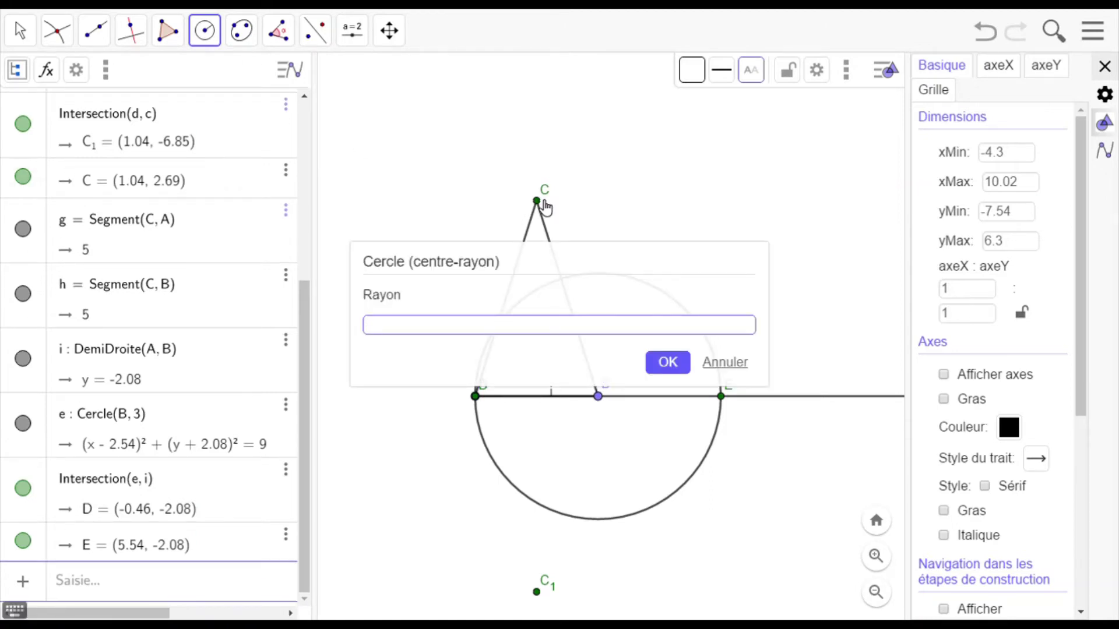
type("5")
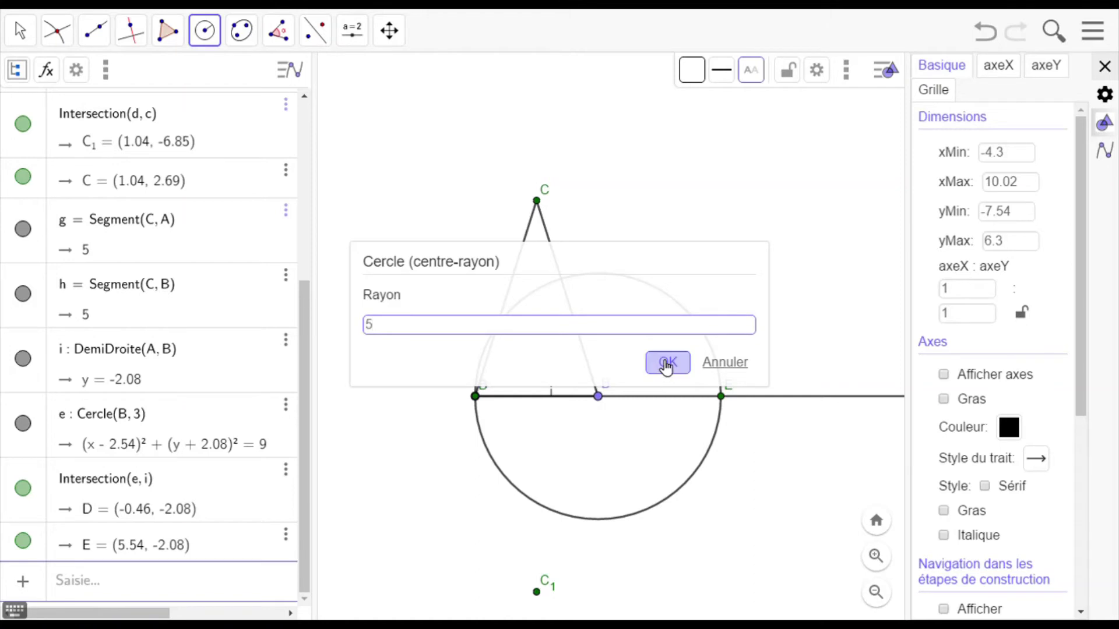
left_click(664, 363)
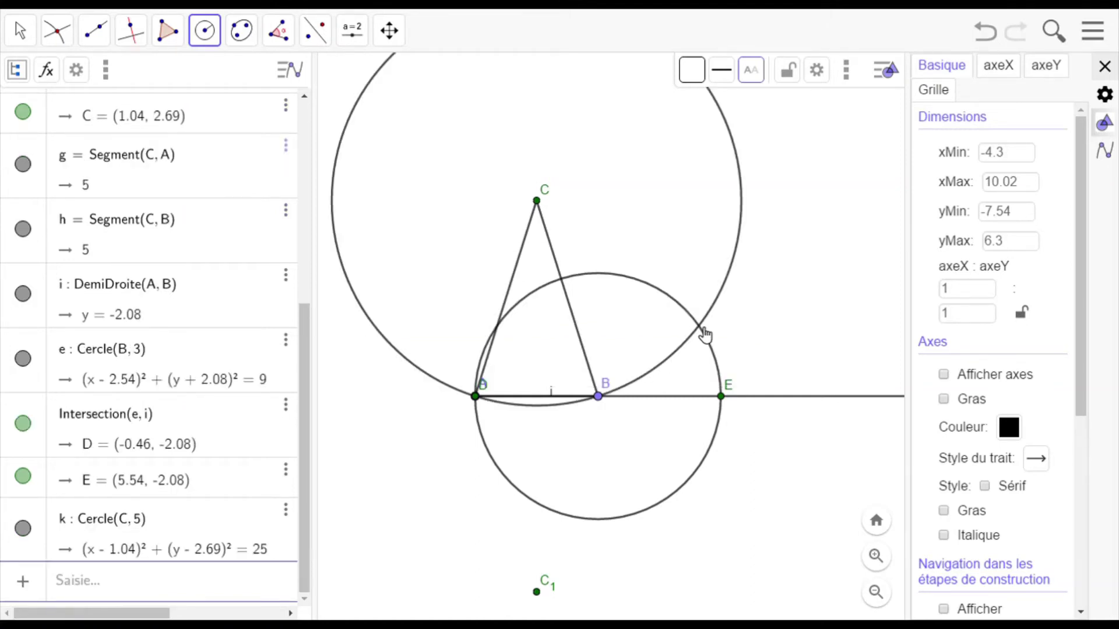
- Mark the intersection points of the circle centred on B and the circle centred on C
left_click(56, 31)
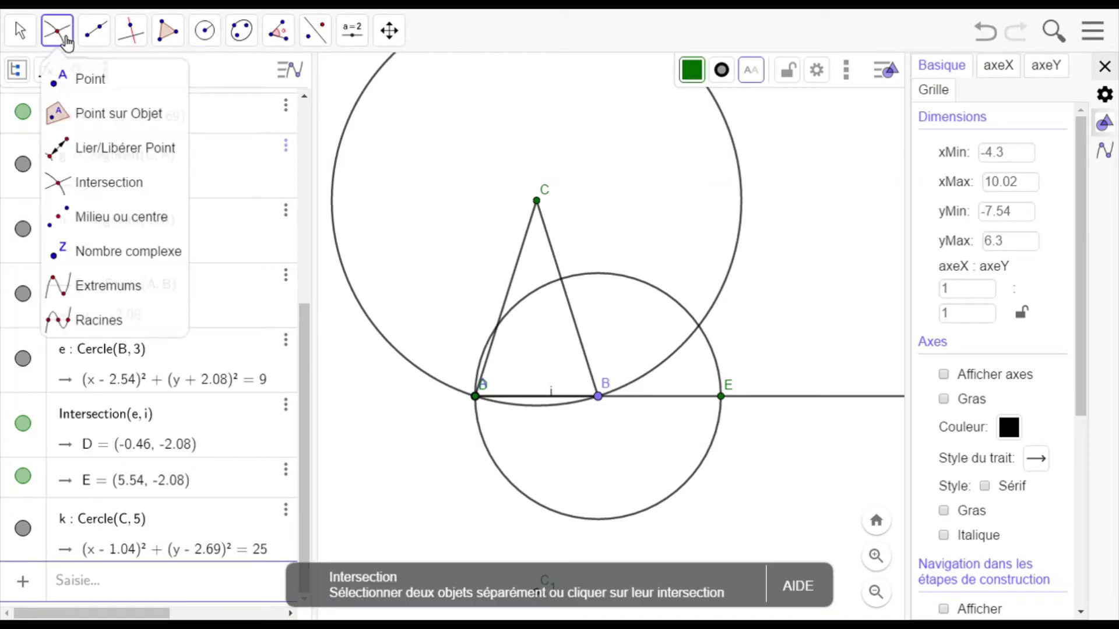
left_click(82, 184)
left_click(667, 294)
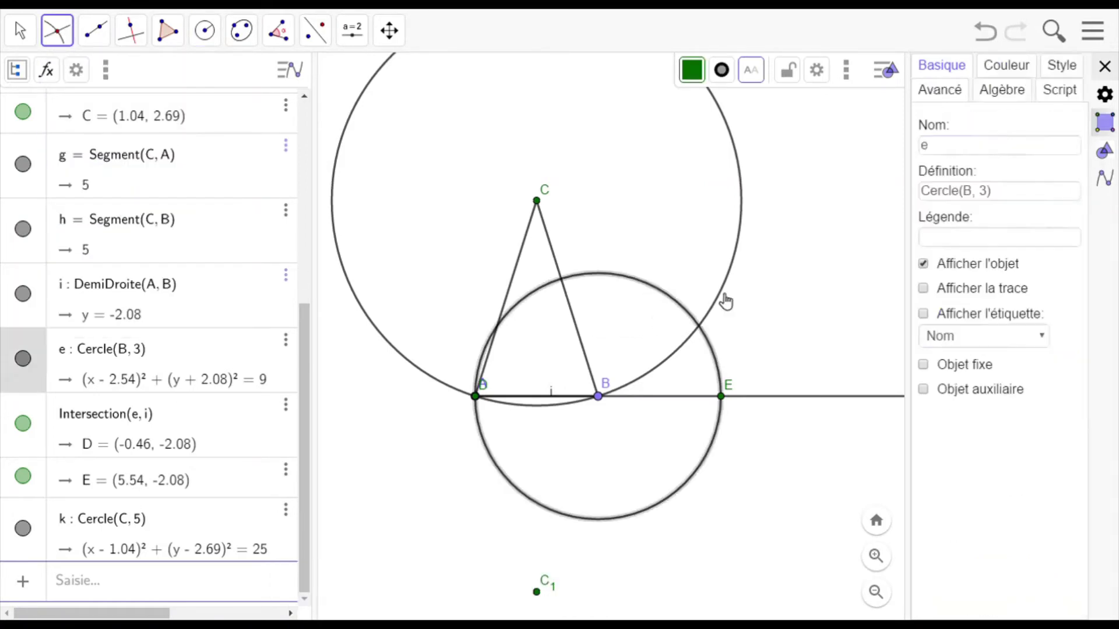
left_click(731, 290)
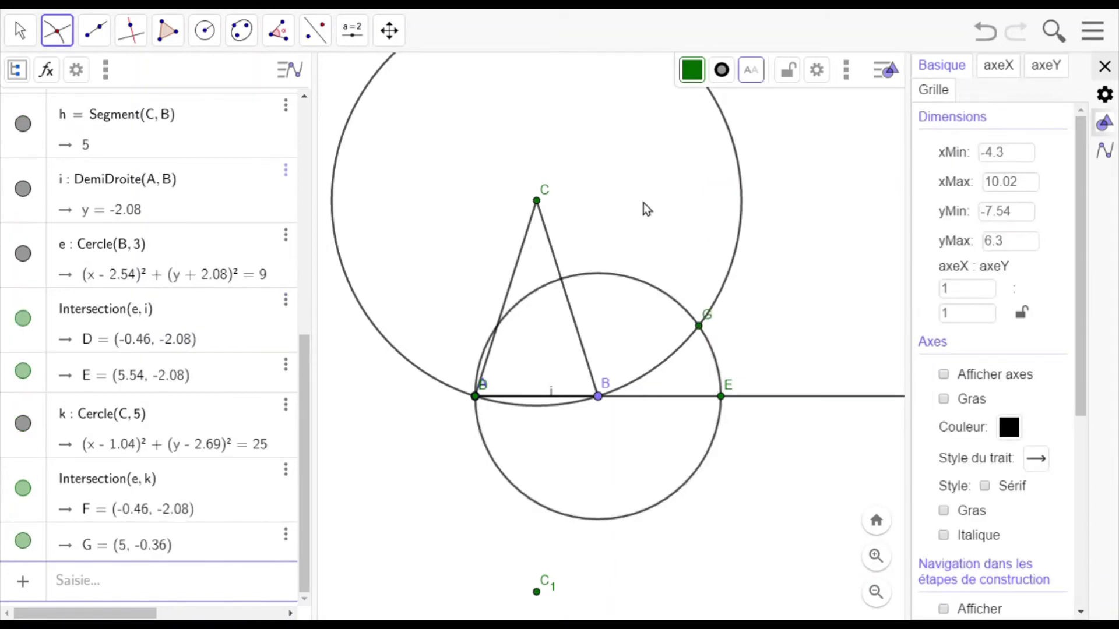
- Rename point G, the intersection of the two circles above the ray, as D
right_click(713, 320)
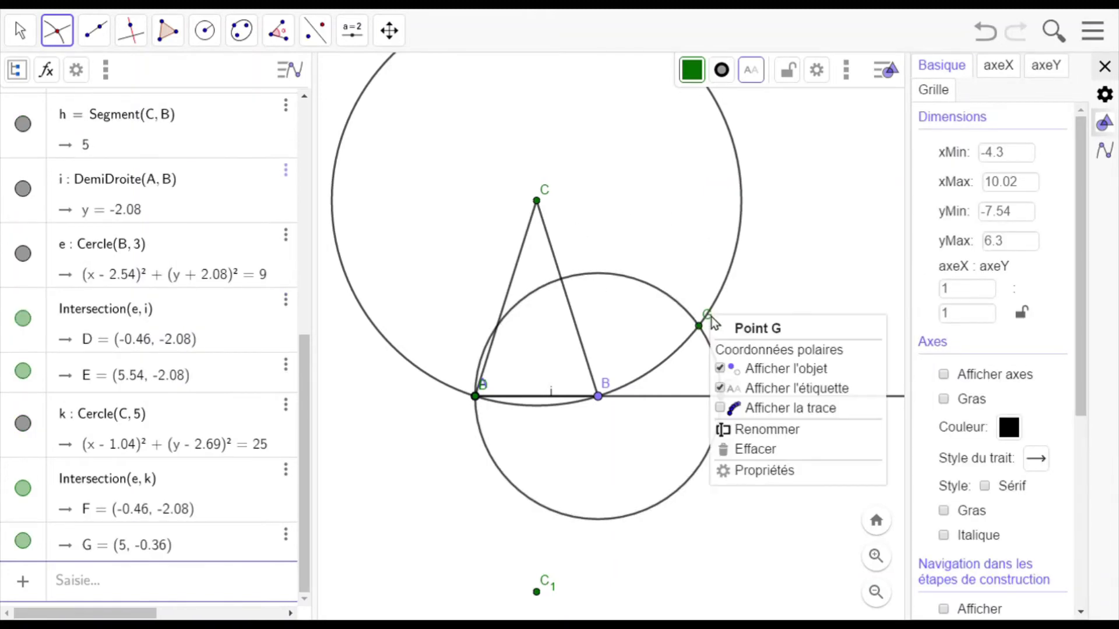
left_click(743, 432)
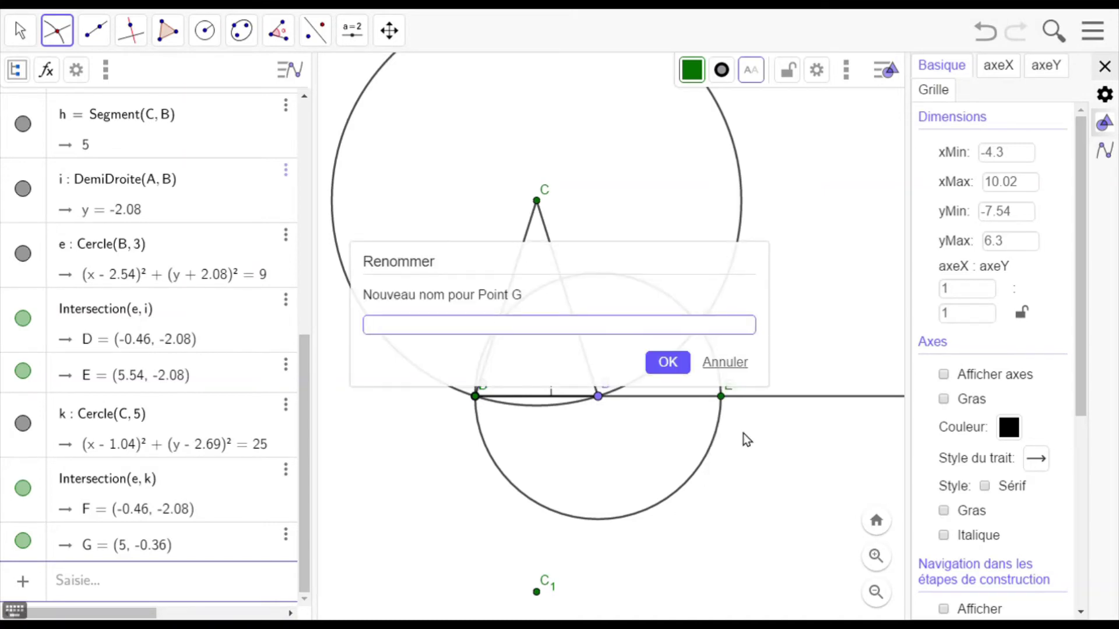
type("D")
key("Return")
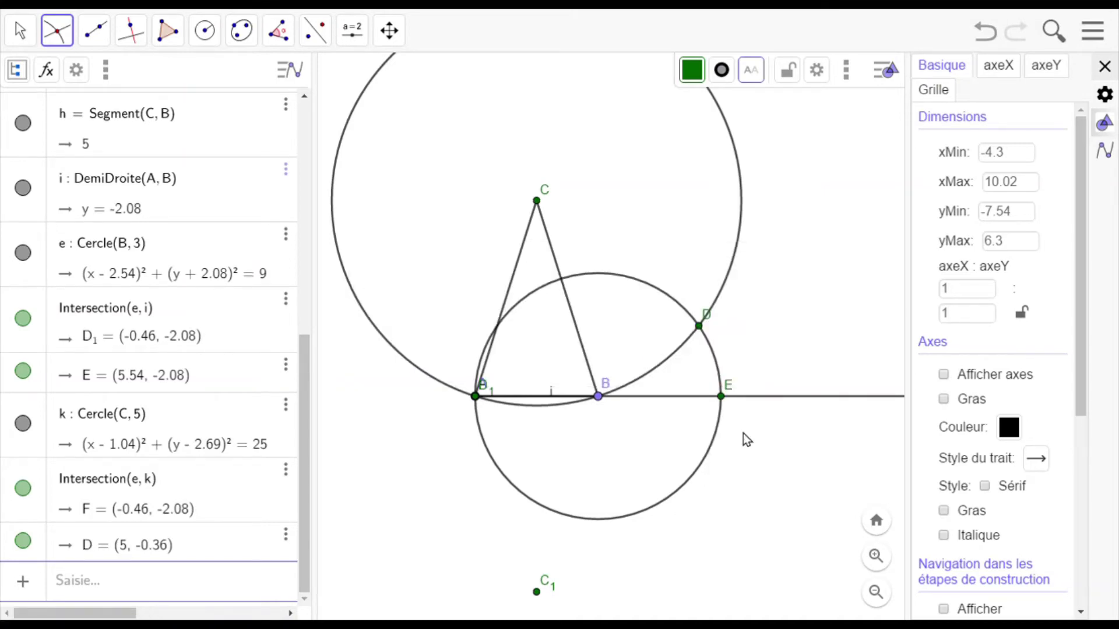
- Draw a ray from C through D and hide the construction circles centred on C and B
left_click(102, 39)
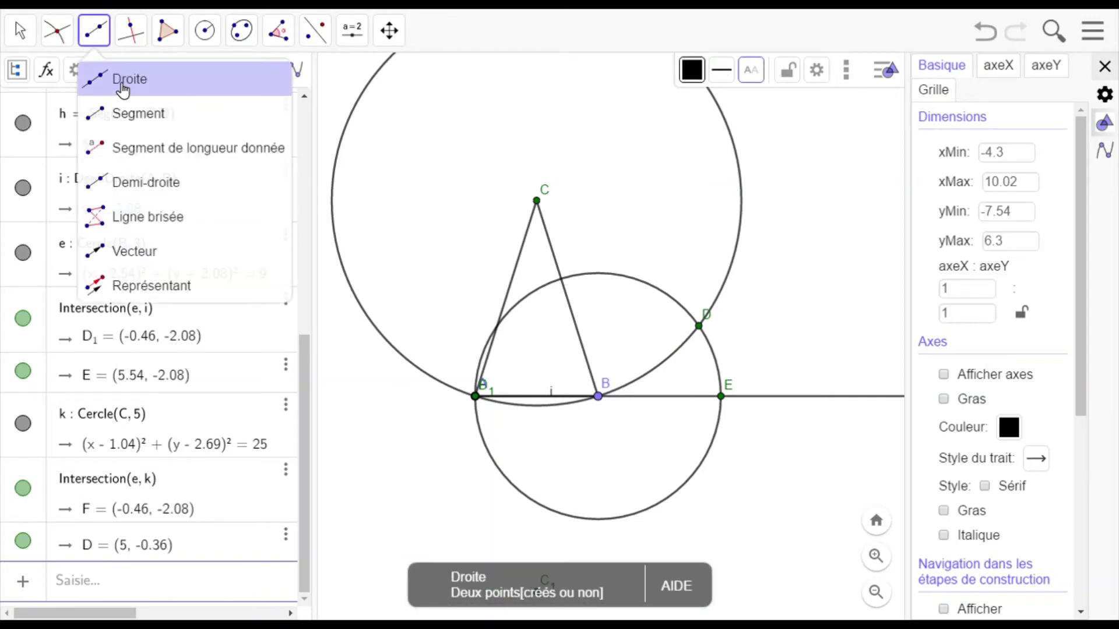
left_click(116, 182)
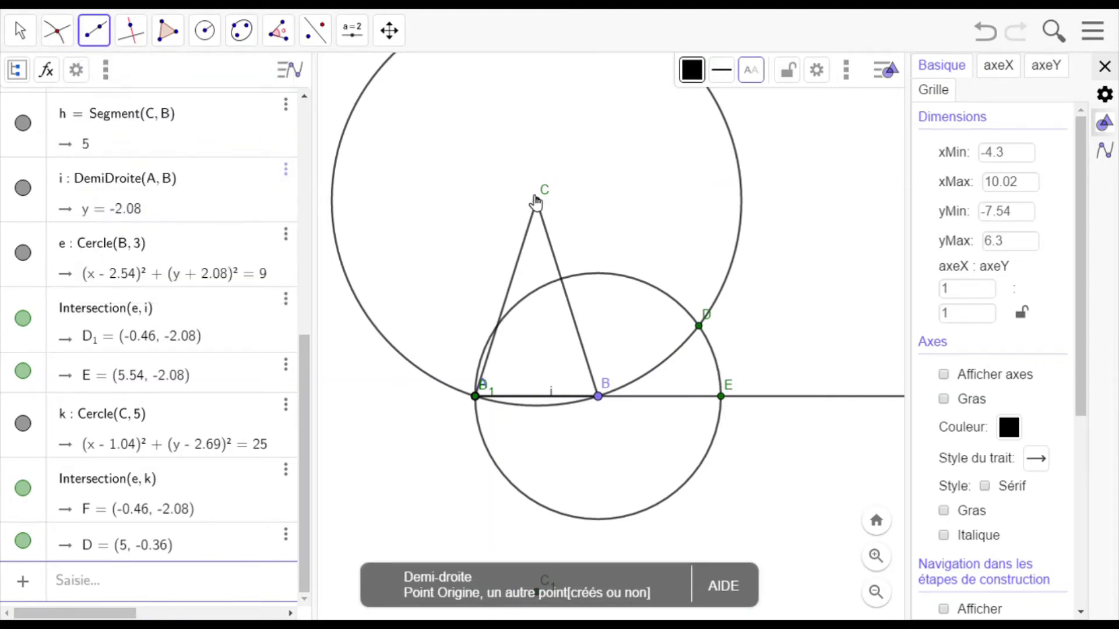
left_click(537, 202)
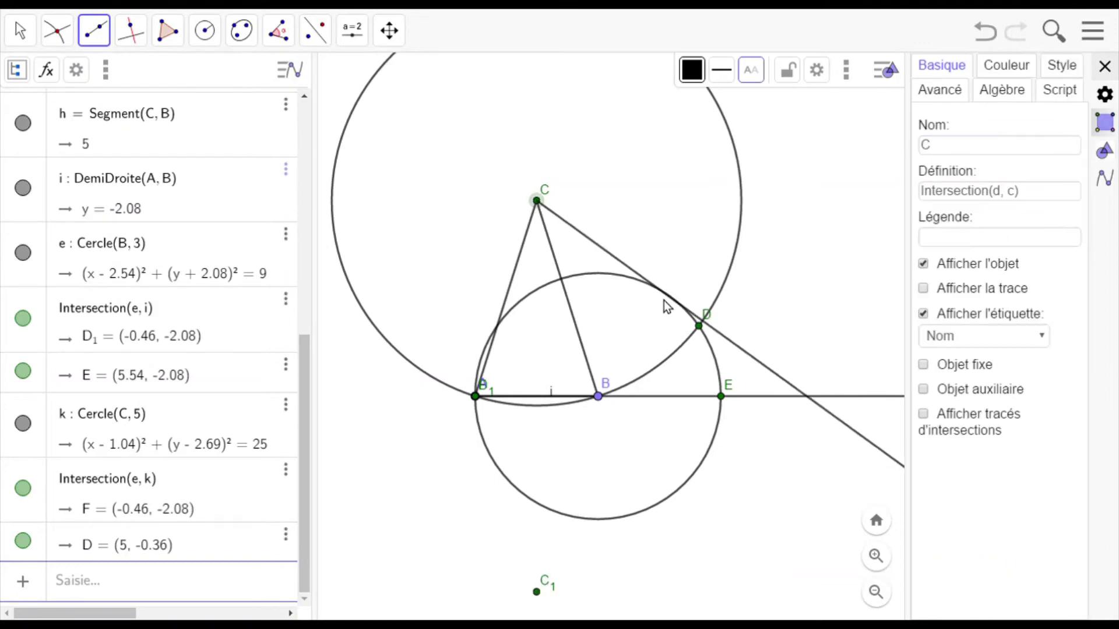
left_click(705, 331)
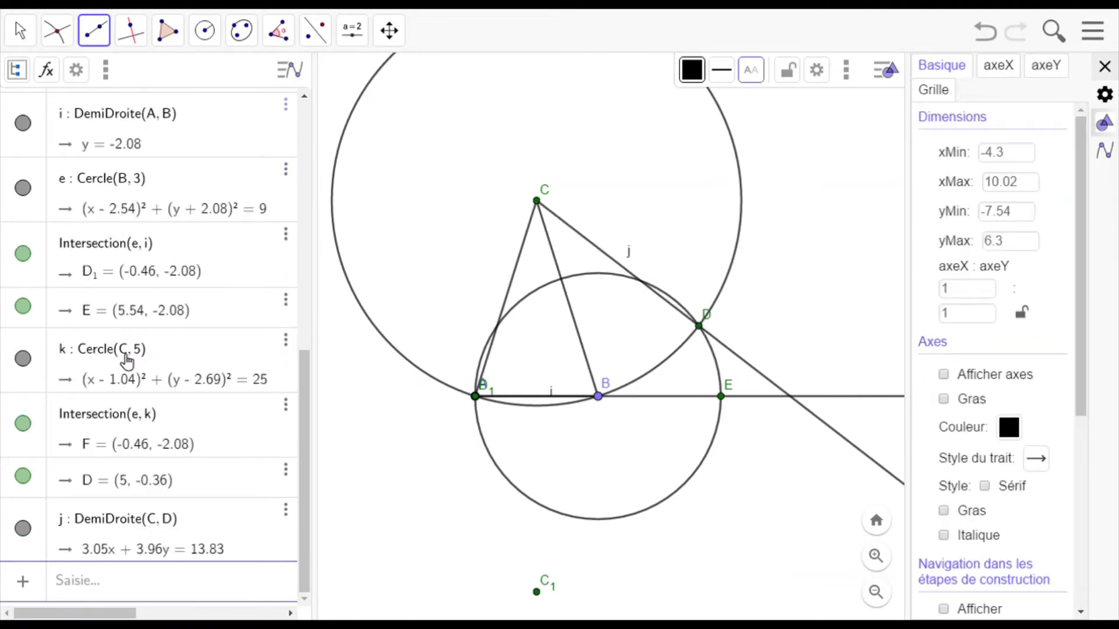
left_click(23, 358)
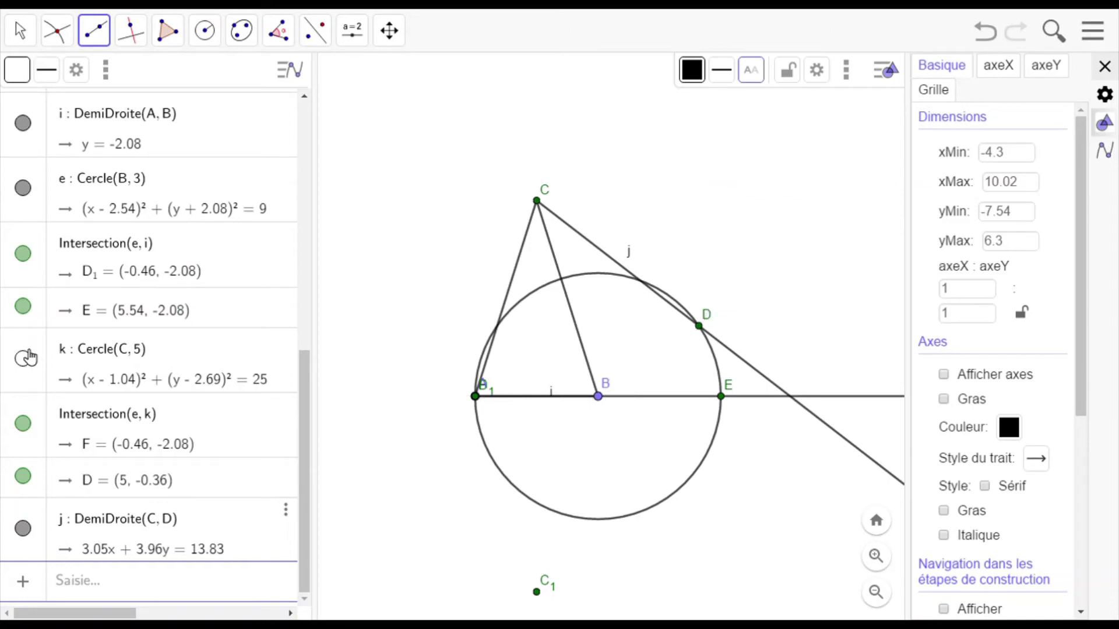
left_click(23, 187)
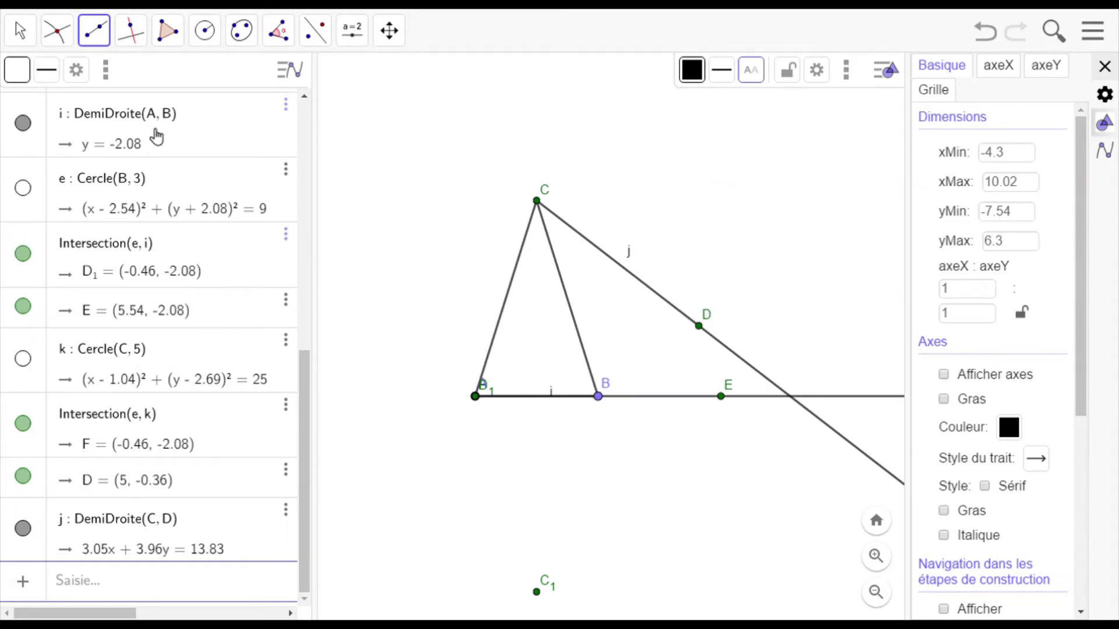
- Draw segments BD and ED with hidden labels
left_click(100, 40)
left_click(106, 115)
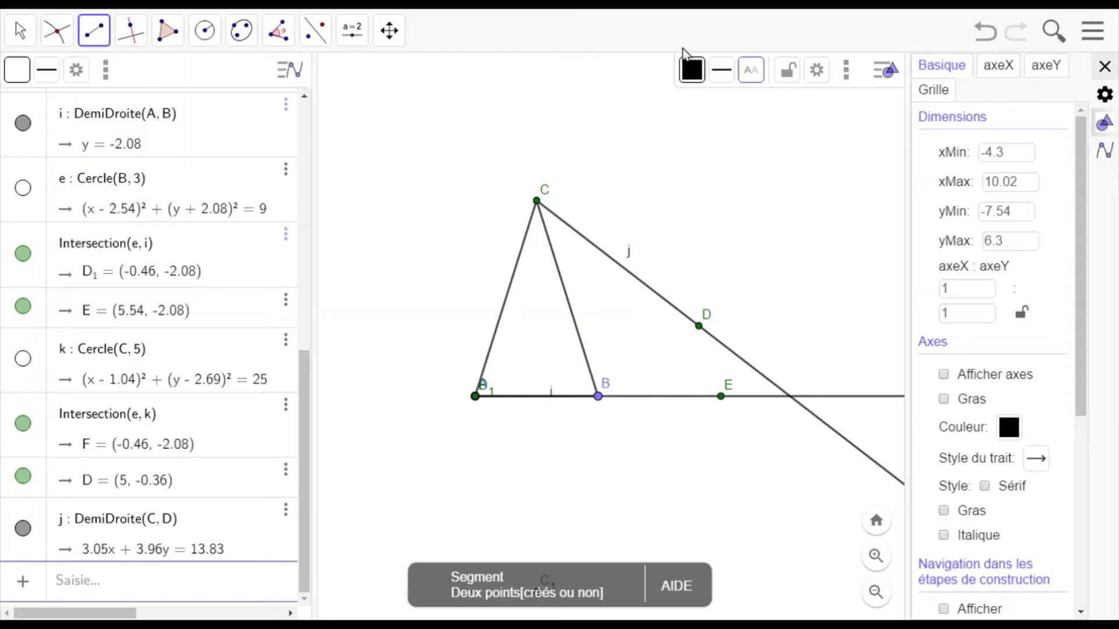
left_click(762, 73)
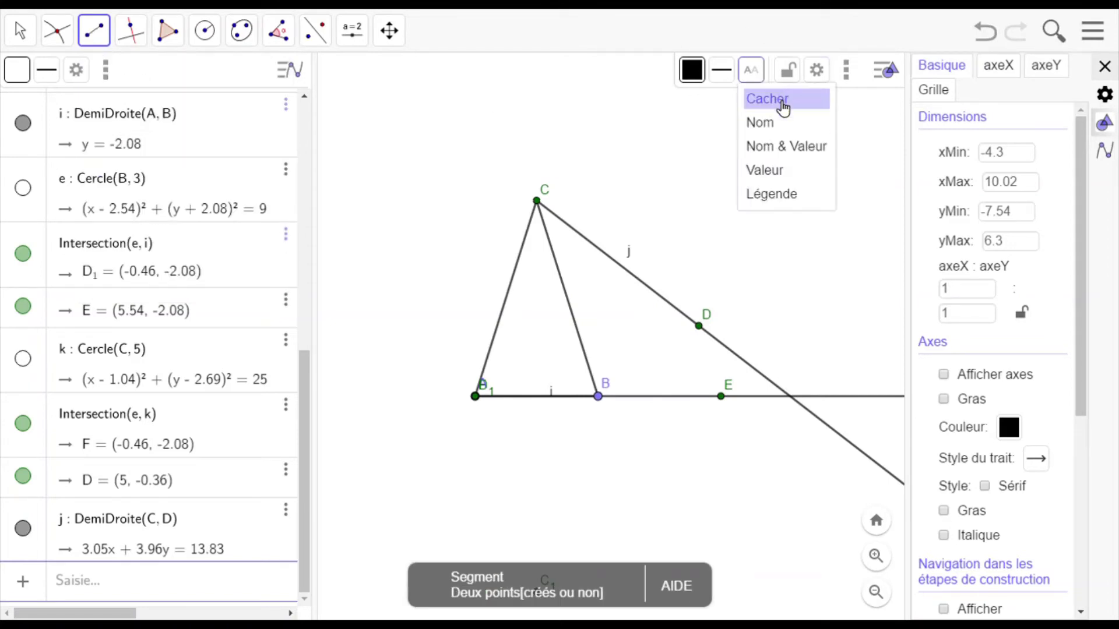
left_click(779, 100)
left_click(597, 398)
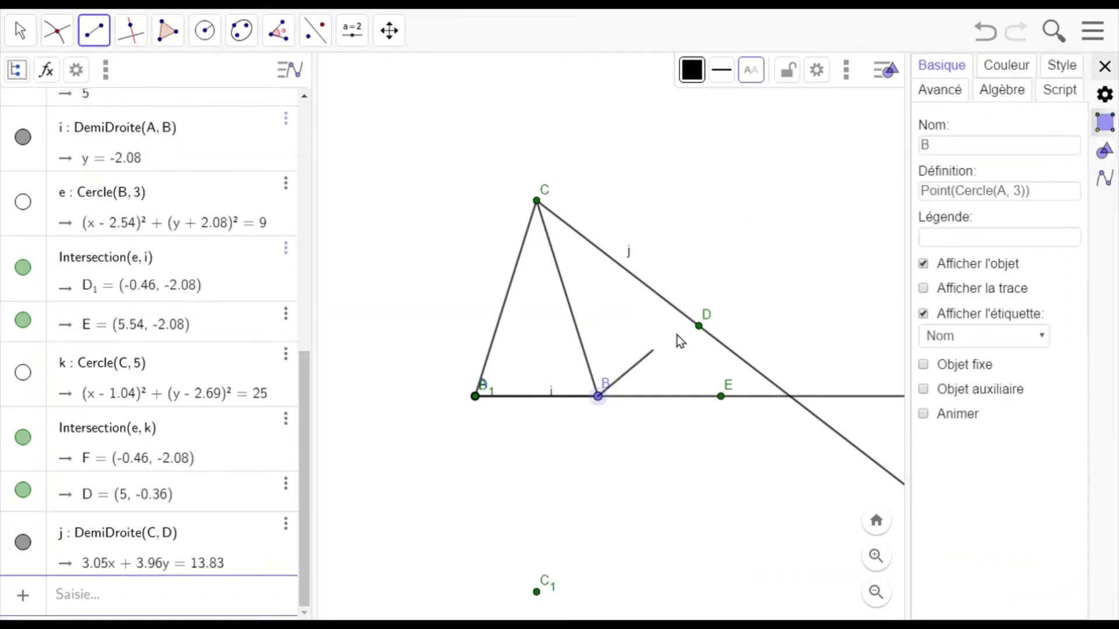
left_click(702, 329)
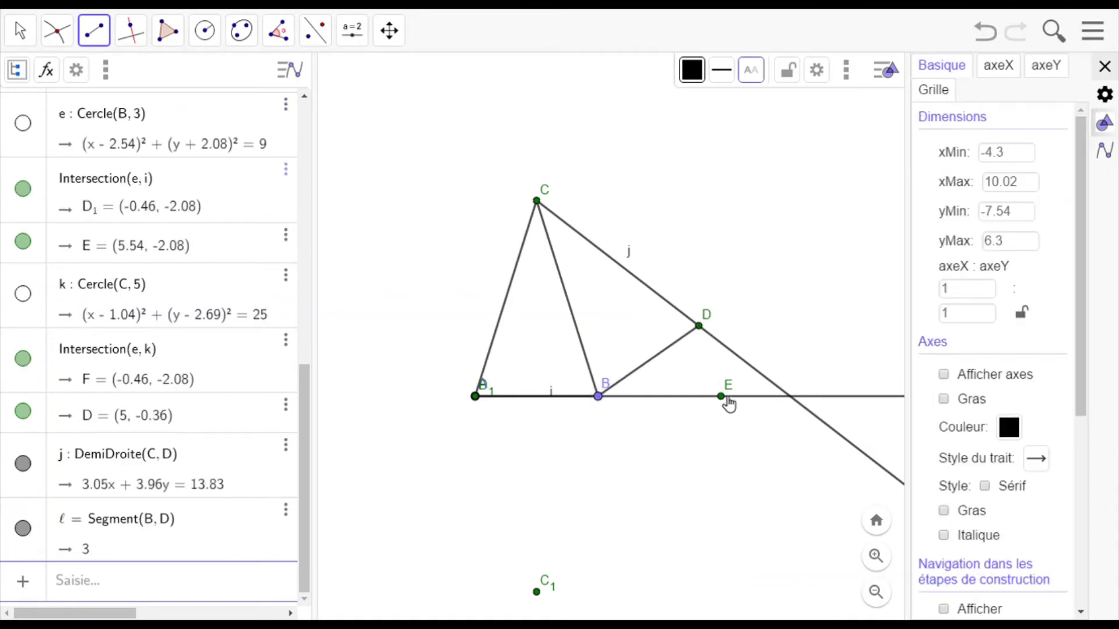
left_click(722, 398)
left_click(701, 327)
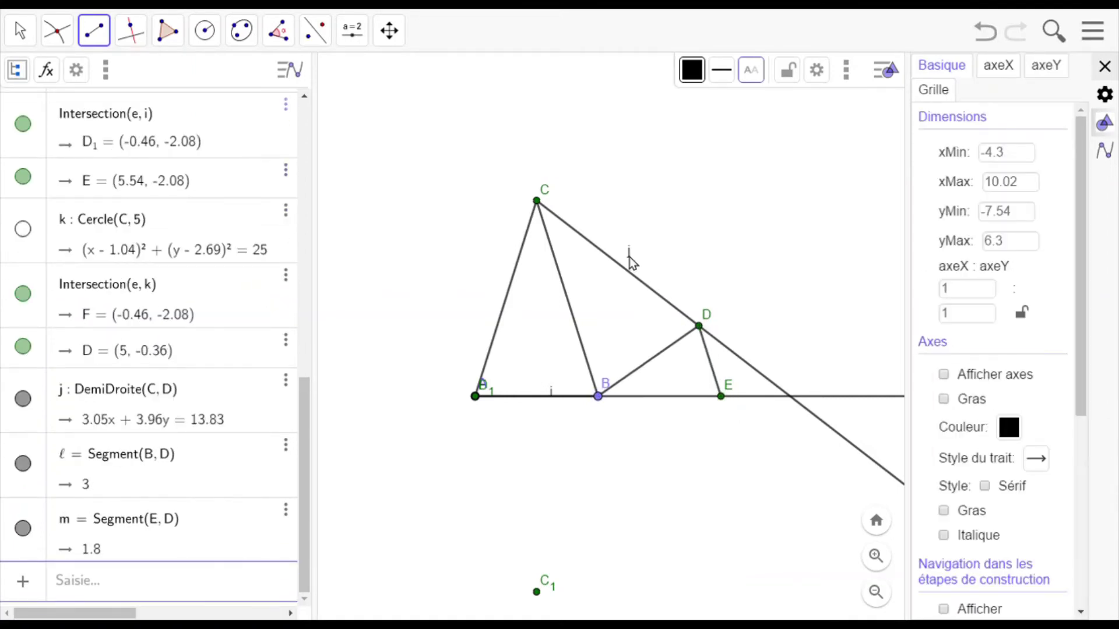
- Hide the label of the ray from C through D
right_click(635, 260)
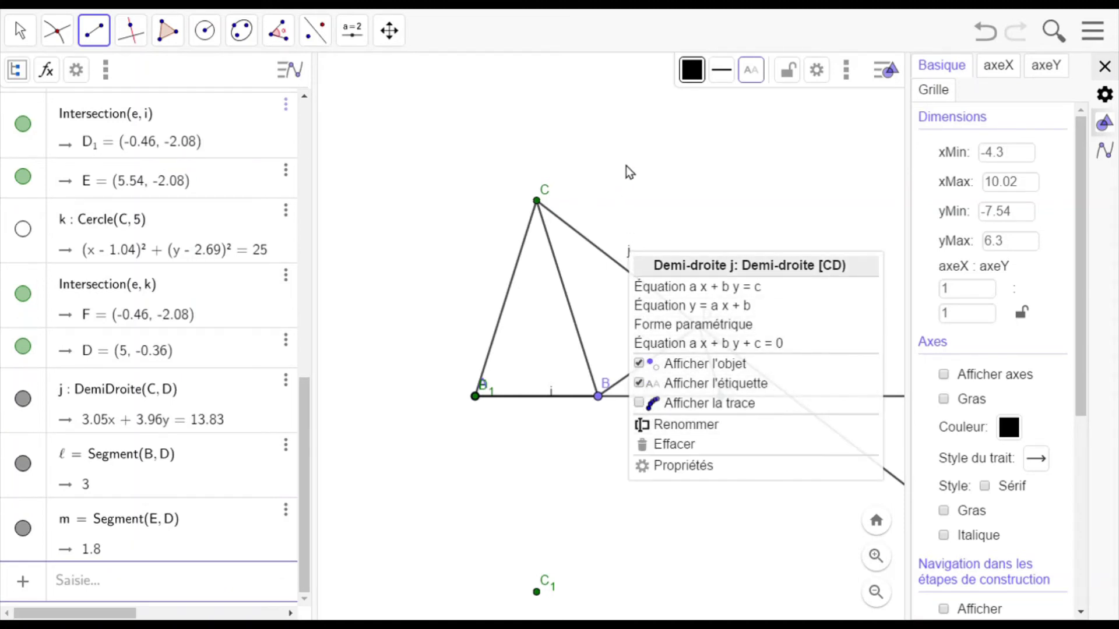
left_click(752, 70)
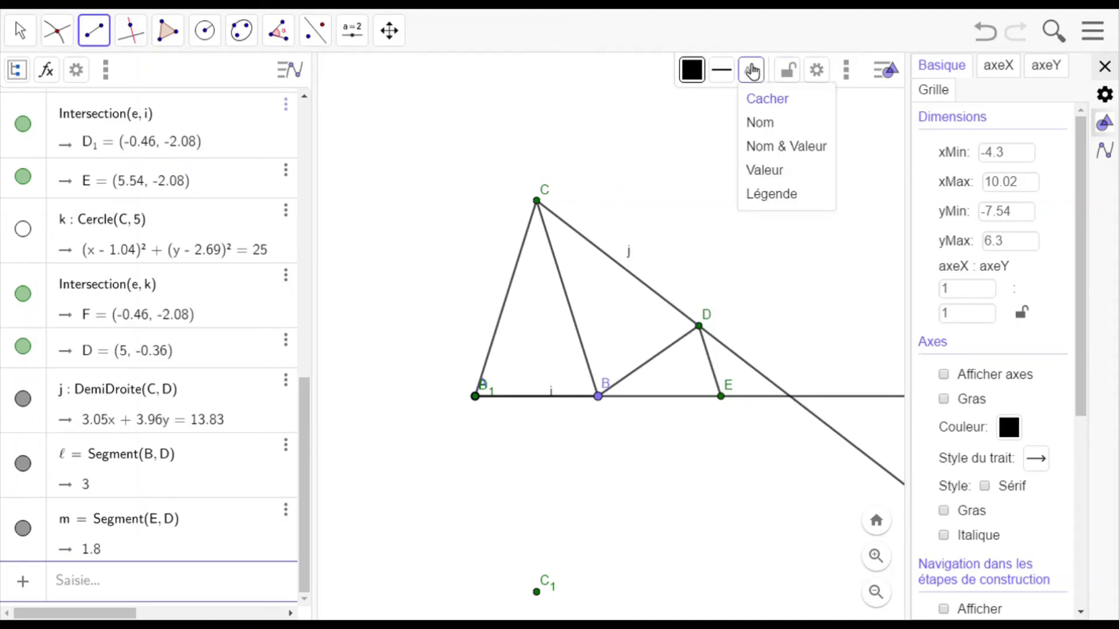
right_click(635, 257)
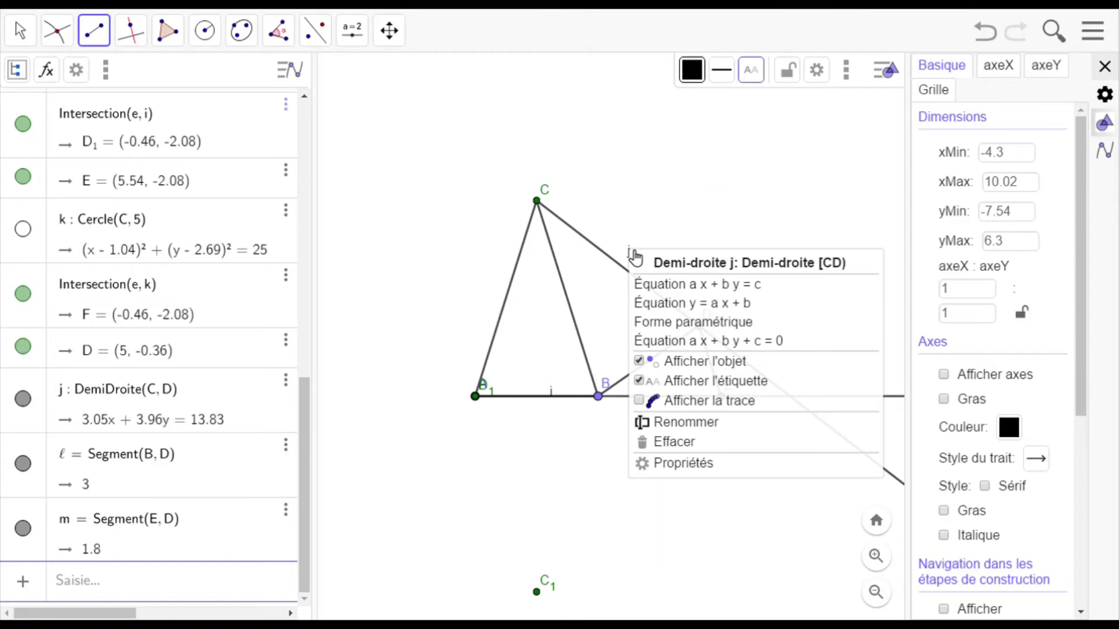
left_click(639, 381)
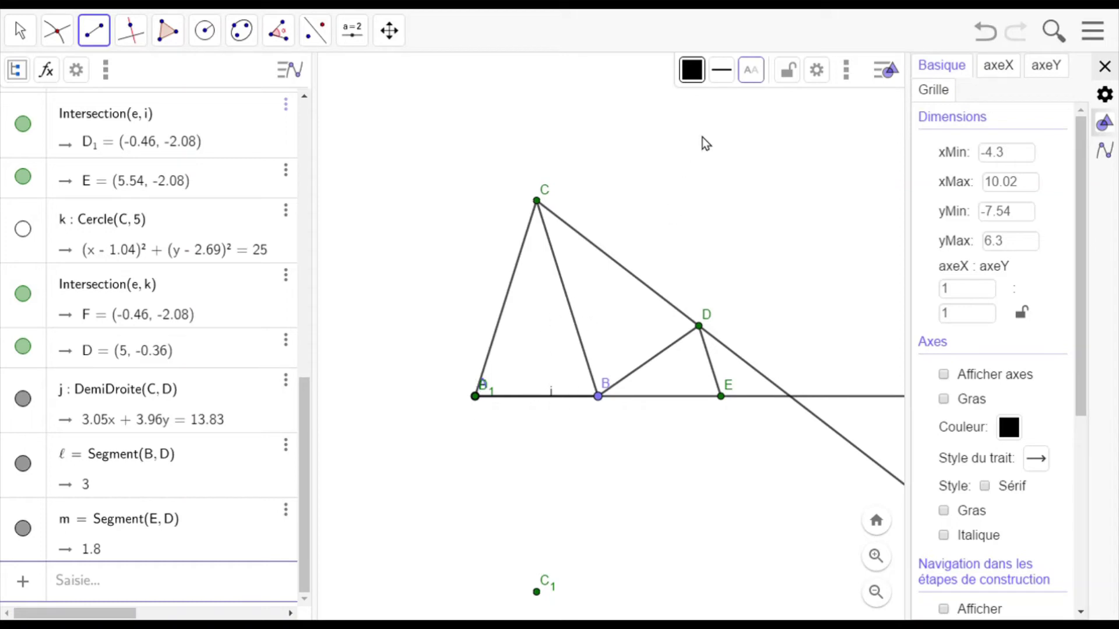
- Mark angle CBA in green with the Angle tool and hide its label
left_click(280, 31)
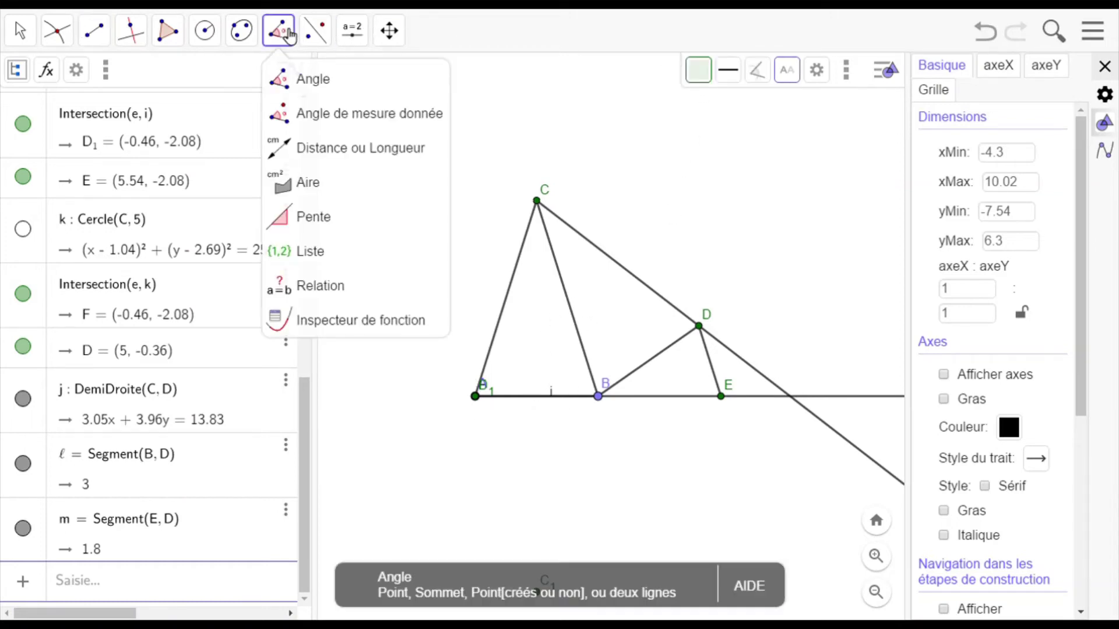
left_click(288, 79)
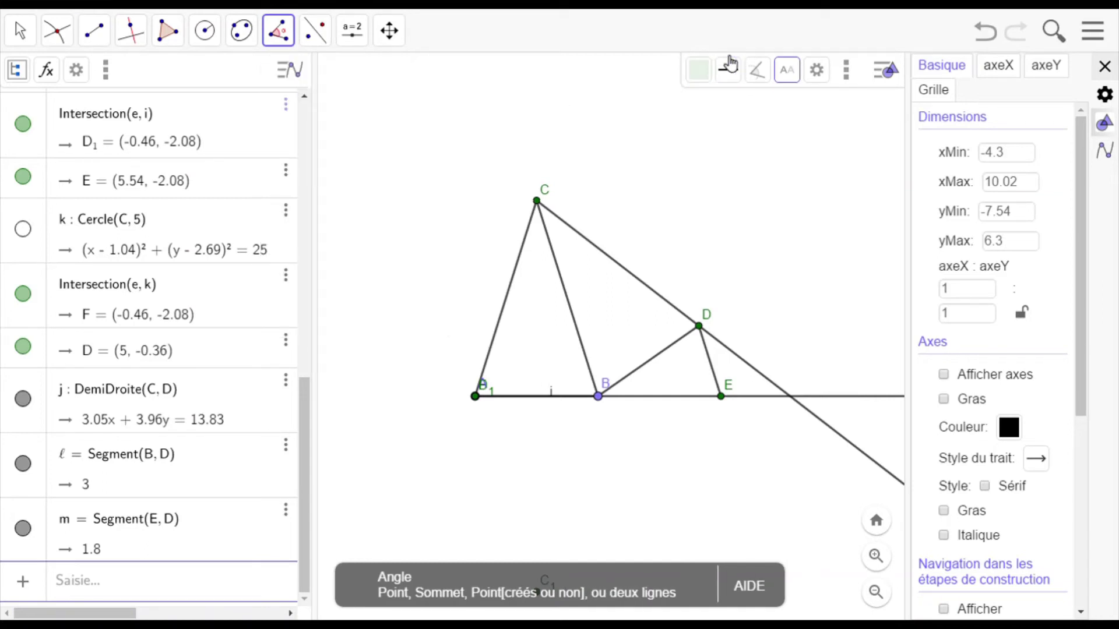
left_click(708, 74)
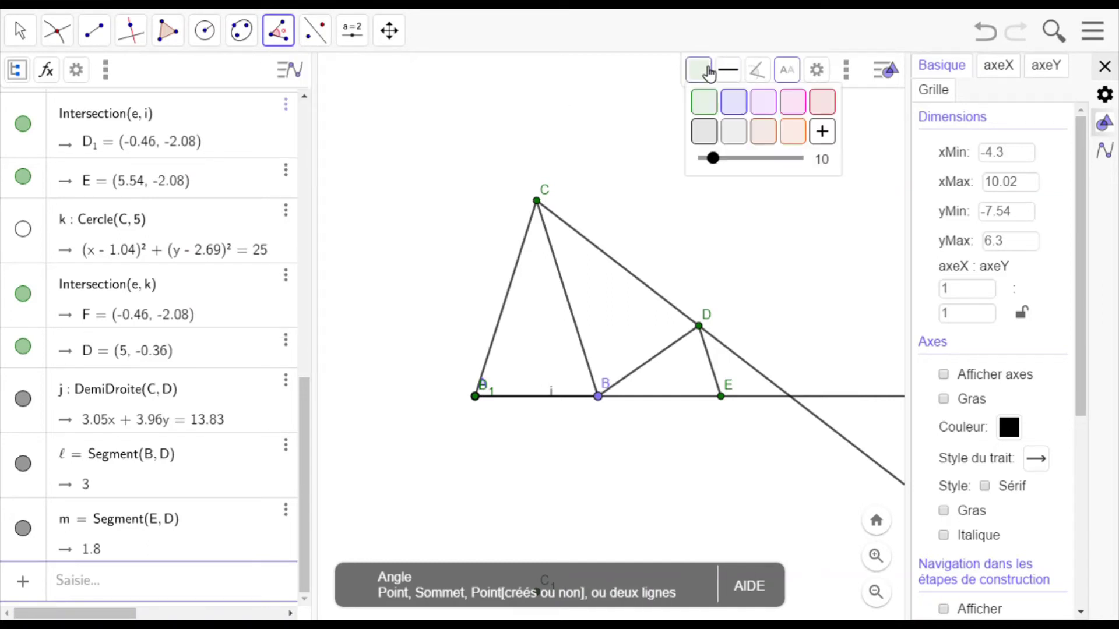
left_click(709, 106)
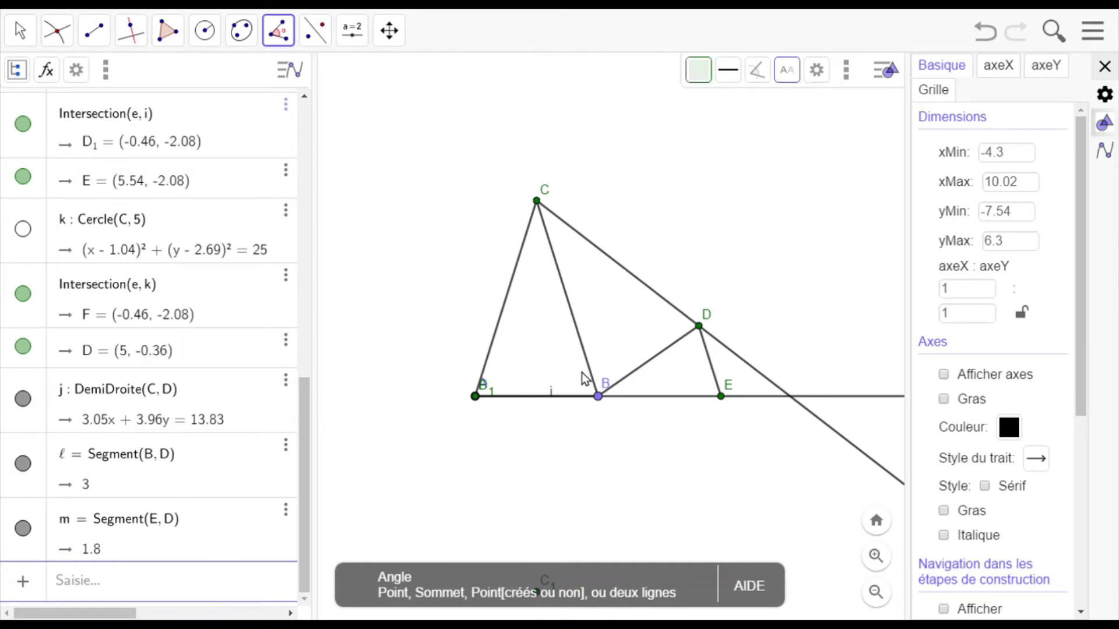
left_click(599, 398)
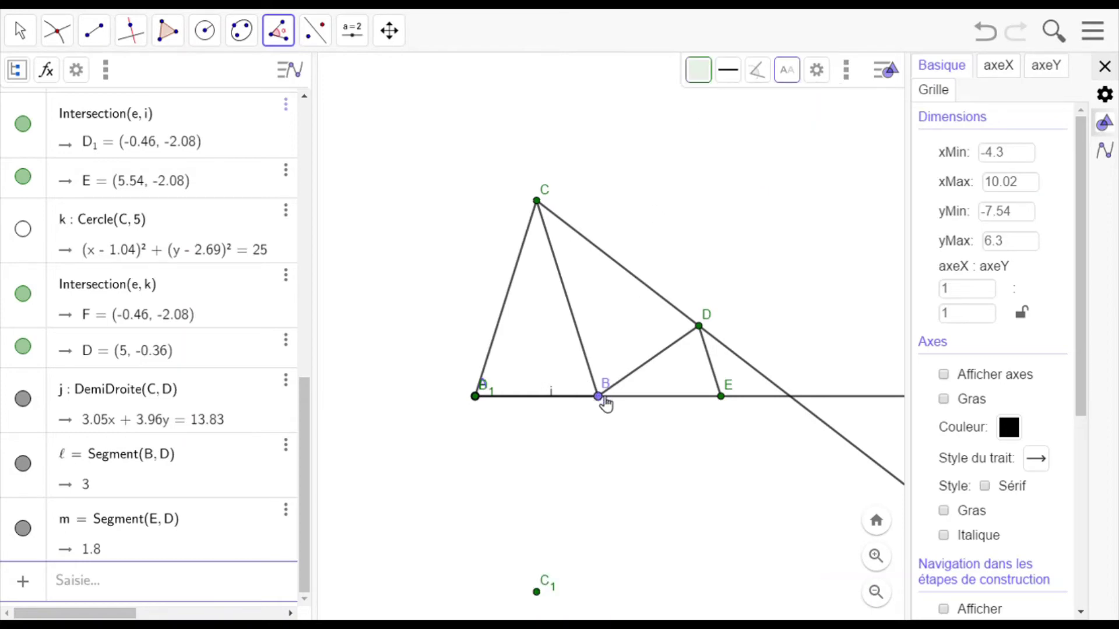
left_click(538, 203)
left_click(599, 398)
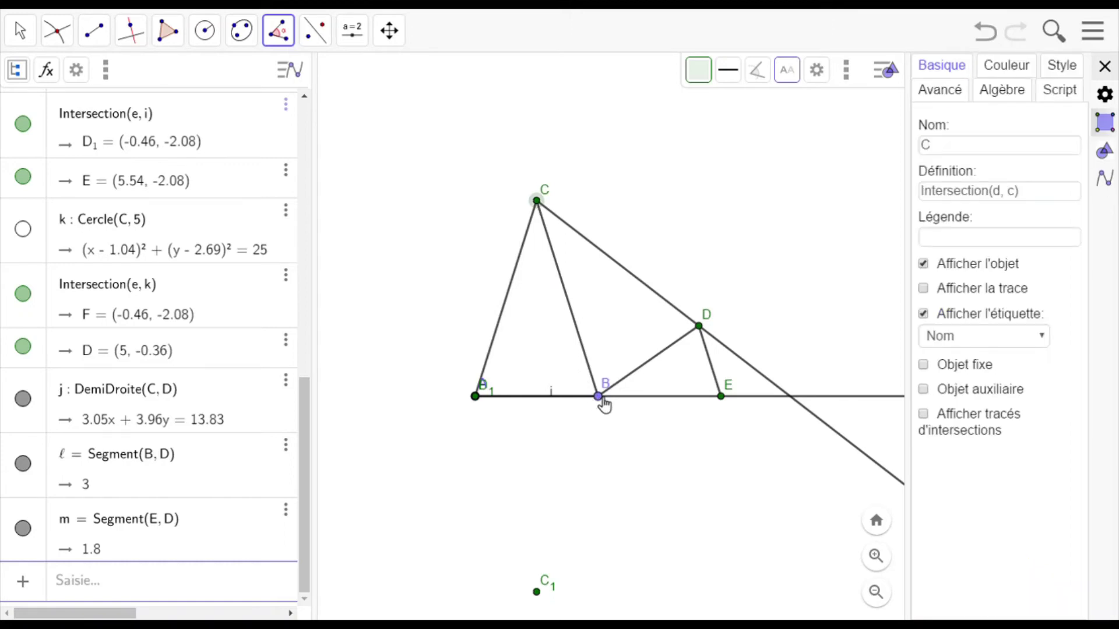
left_click(502, 403)
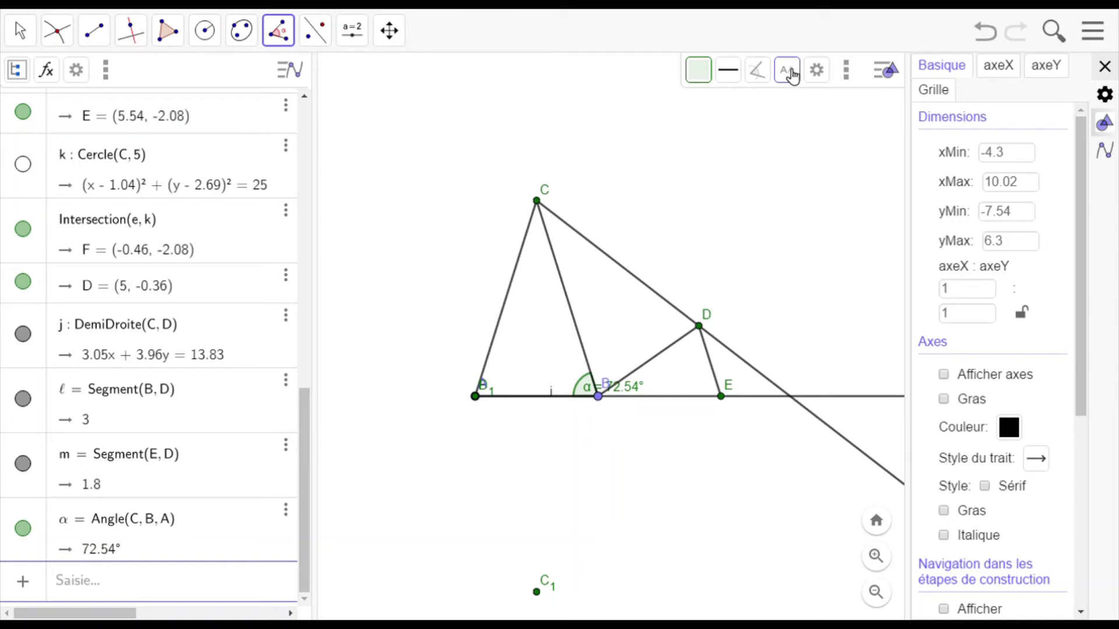
left_click(757, 72)
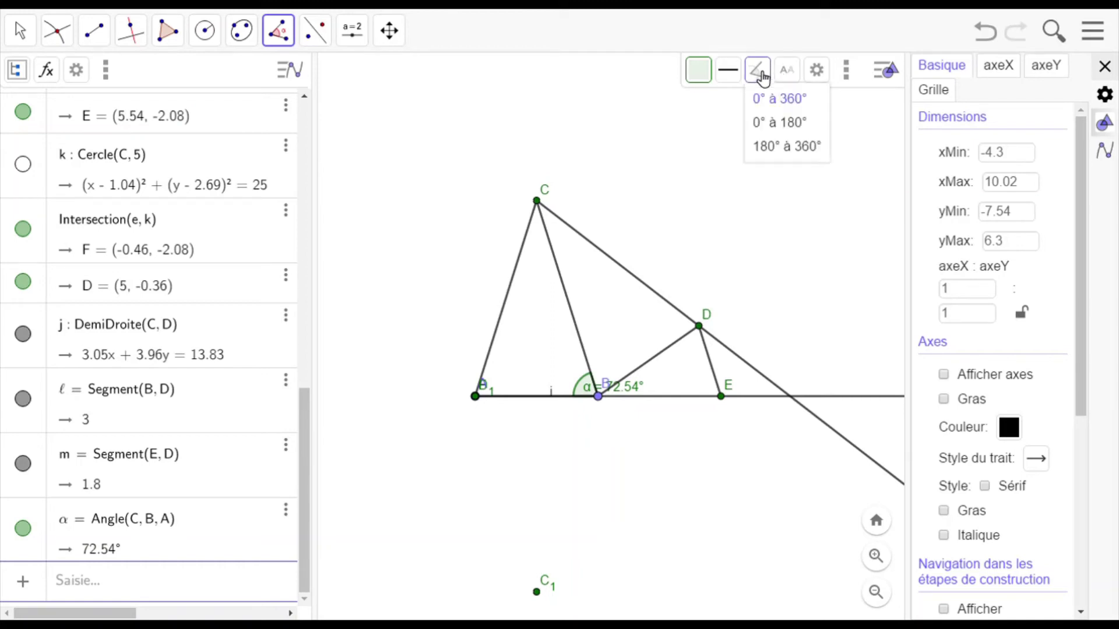
left_click(798, 72)
left_click(803, 99)
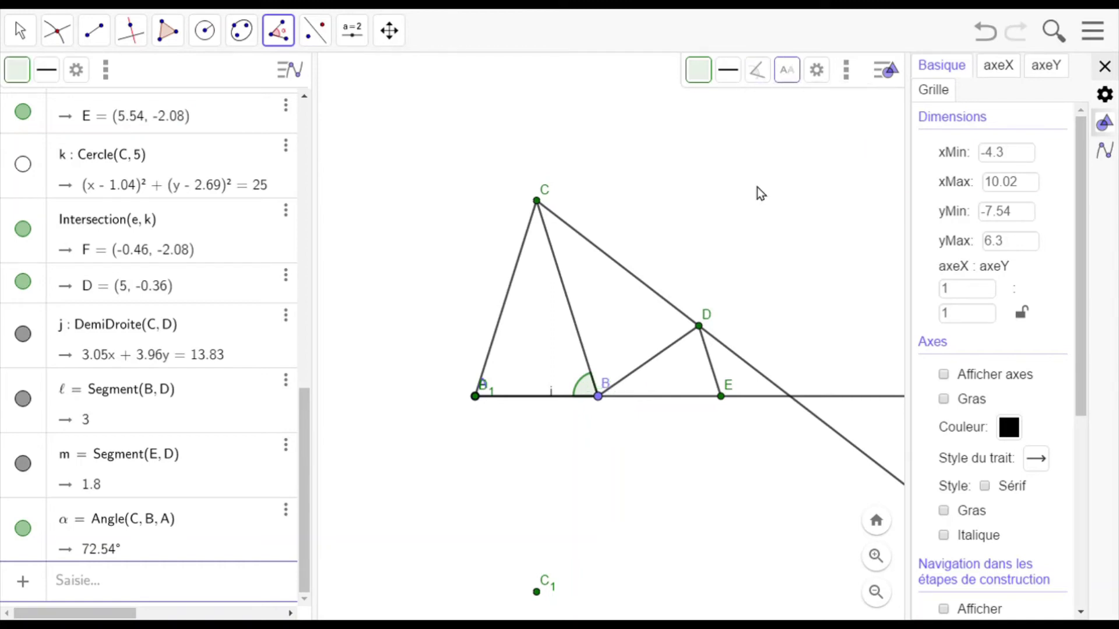
- Mark angle BAC at vertex A in green
left_click(599, 397)
left_click(476, 397)
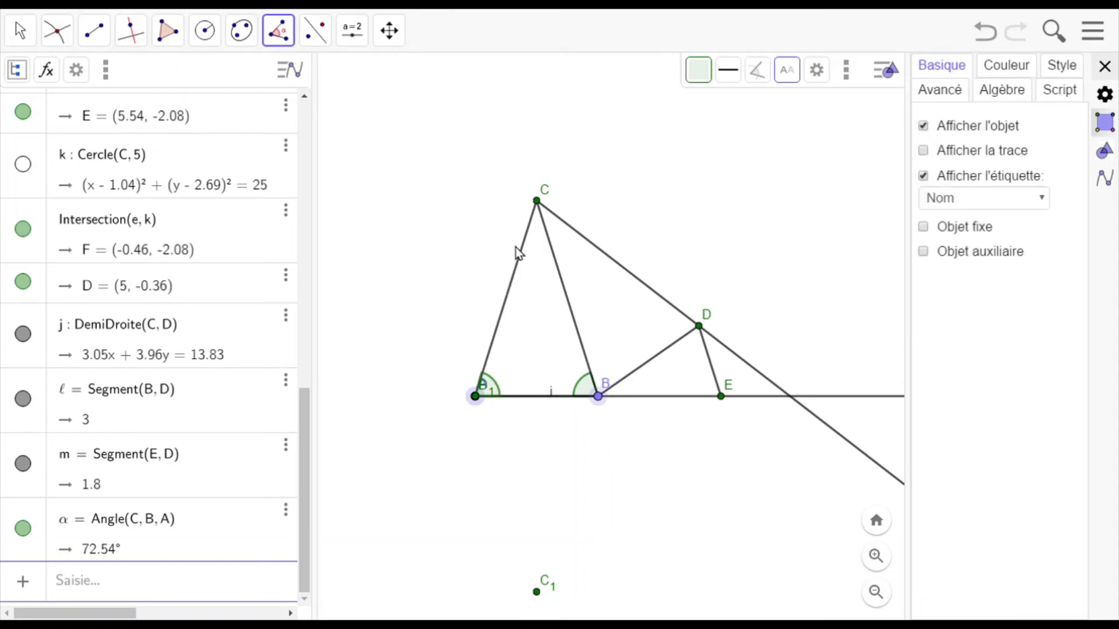
left_click(538, 202)
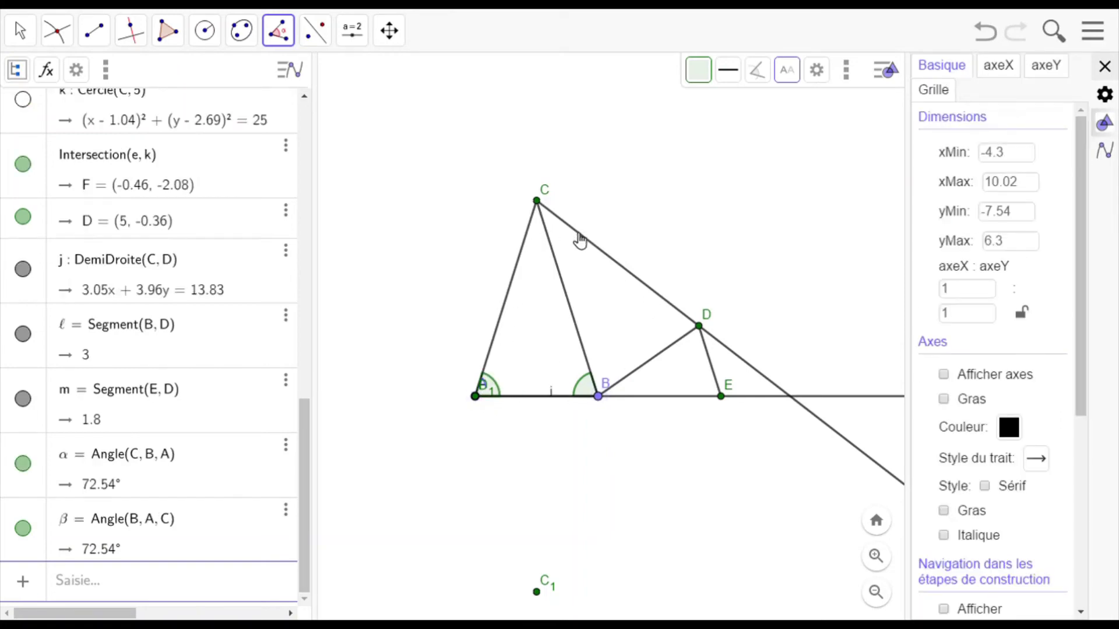
- Mark the base angles DBC and CDB of triangle CBD in green
left_click(699, 328)
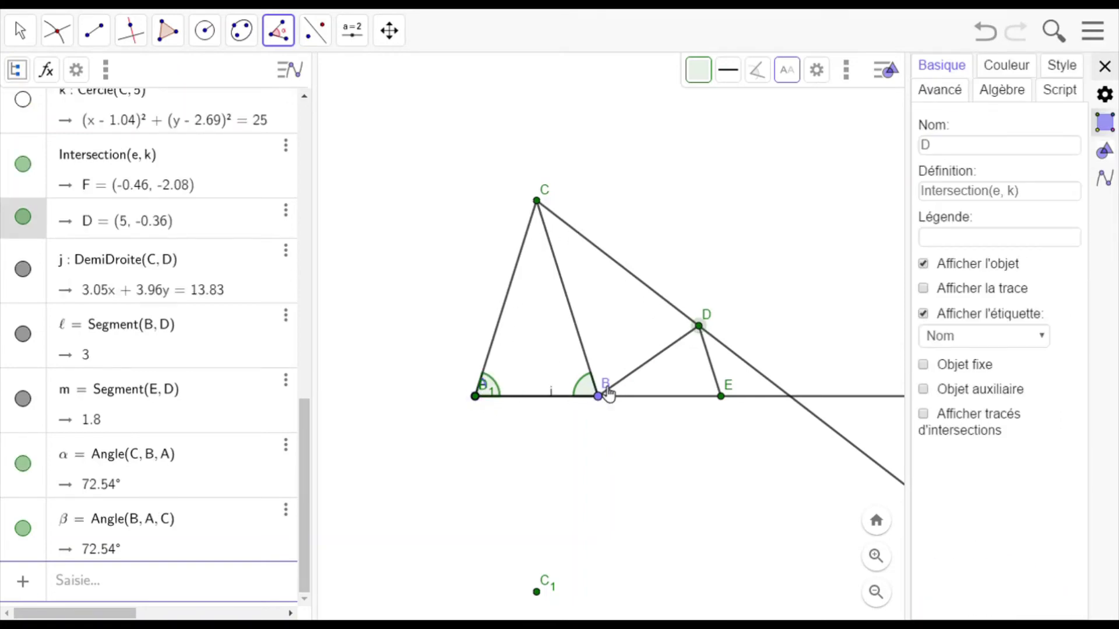
left_click(600, 398)
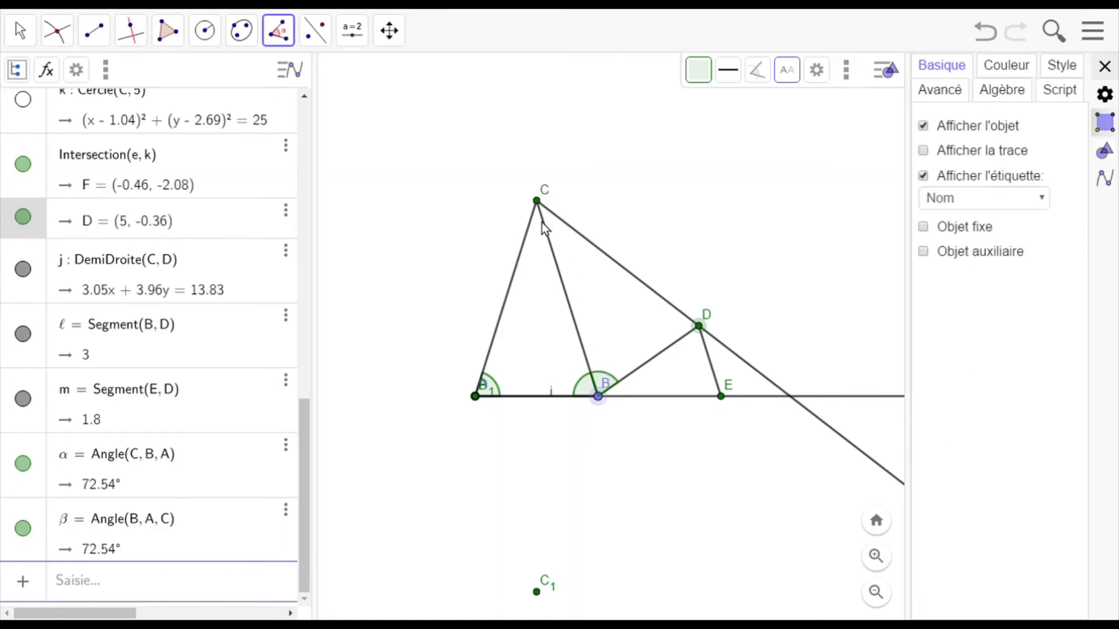
left_click(537, 201)
left_click(537, 202)
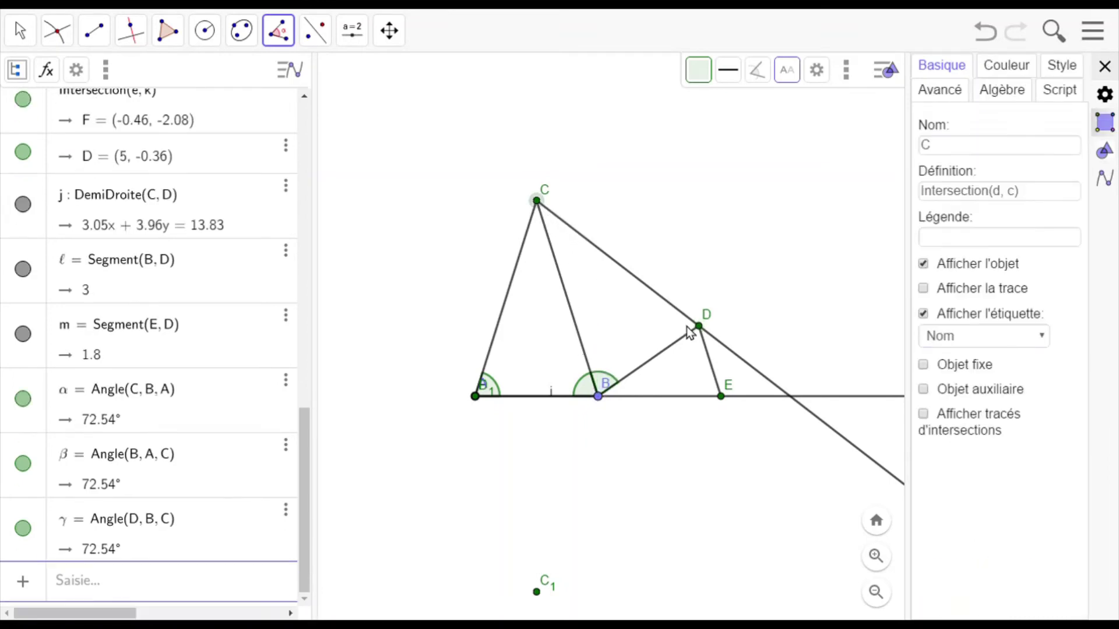
left_click(699, 326)
left_click(600, 398)
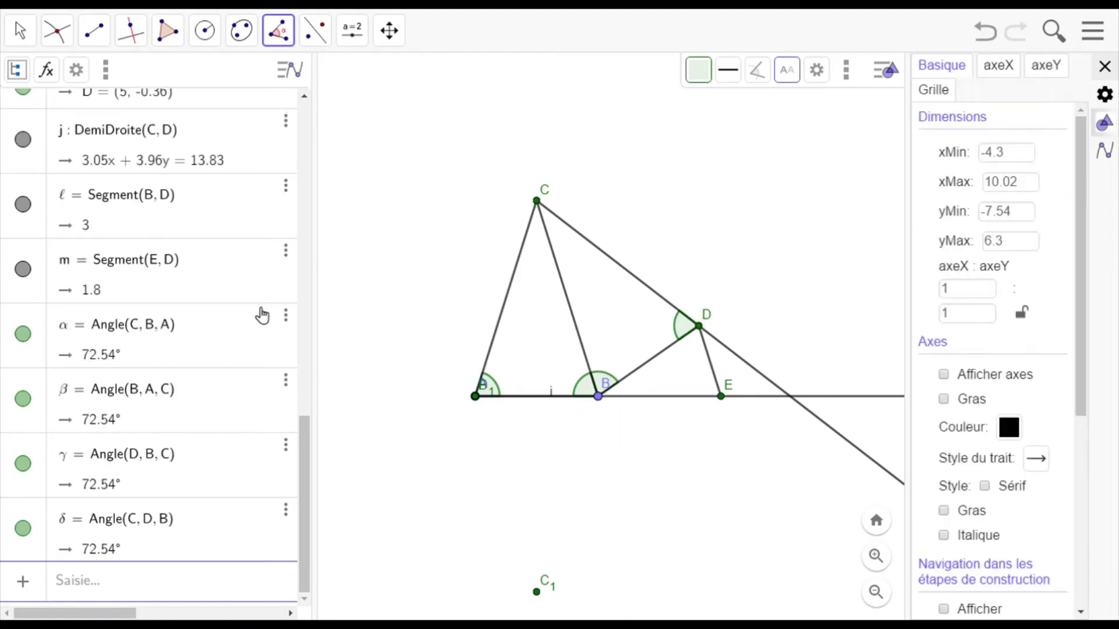
left_click(278, 30)
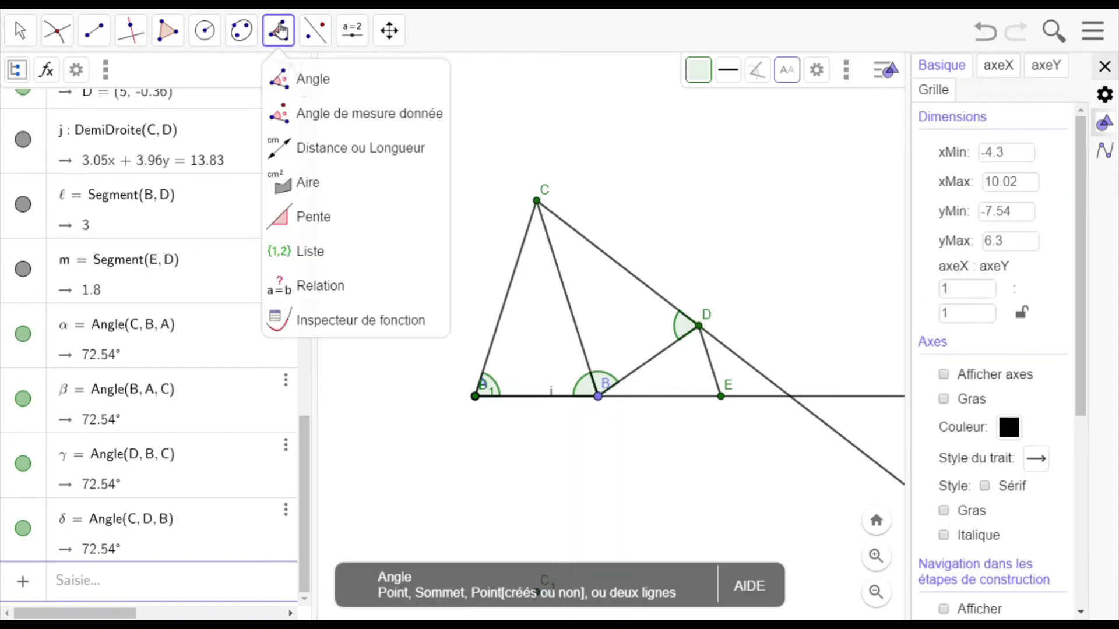
left_click(288, 89)
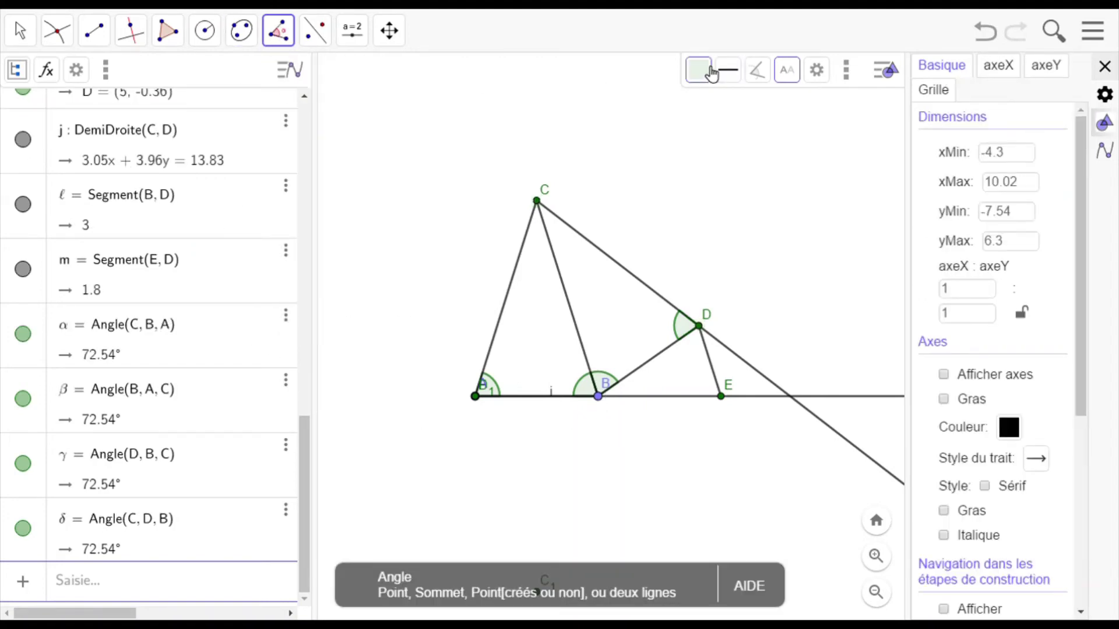
left_click(703, 71)
left_click(746, 109)
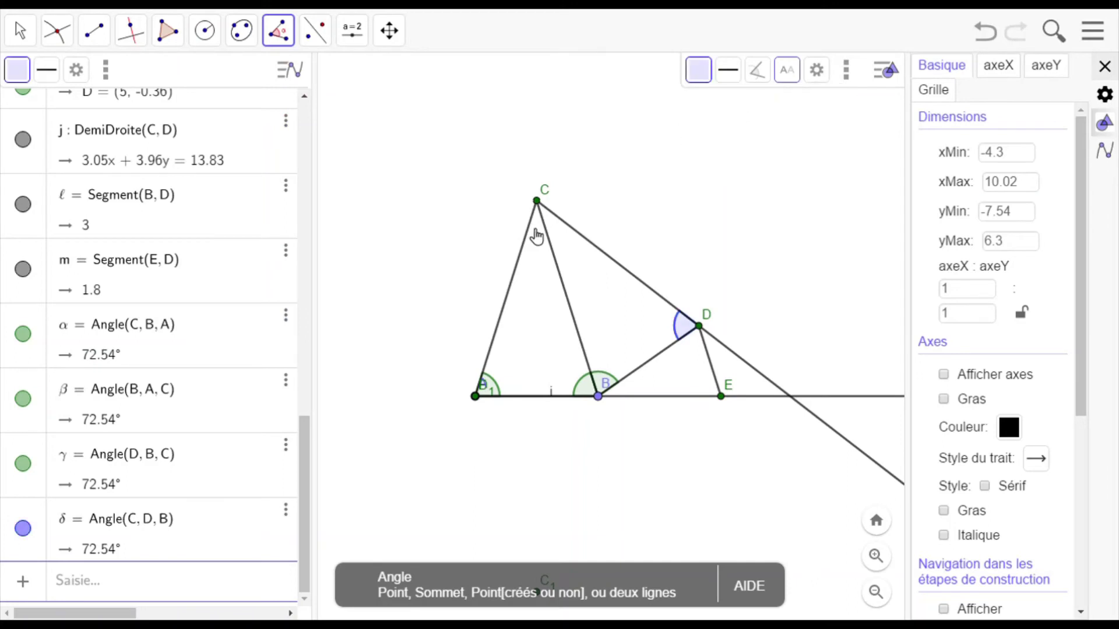
left_click(994, 36)
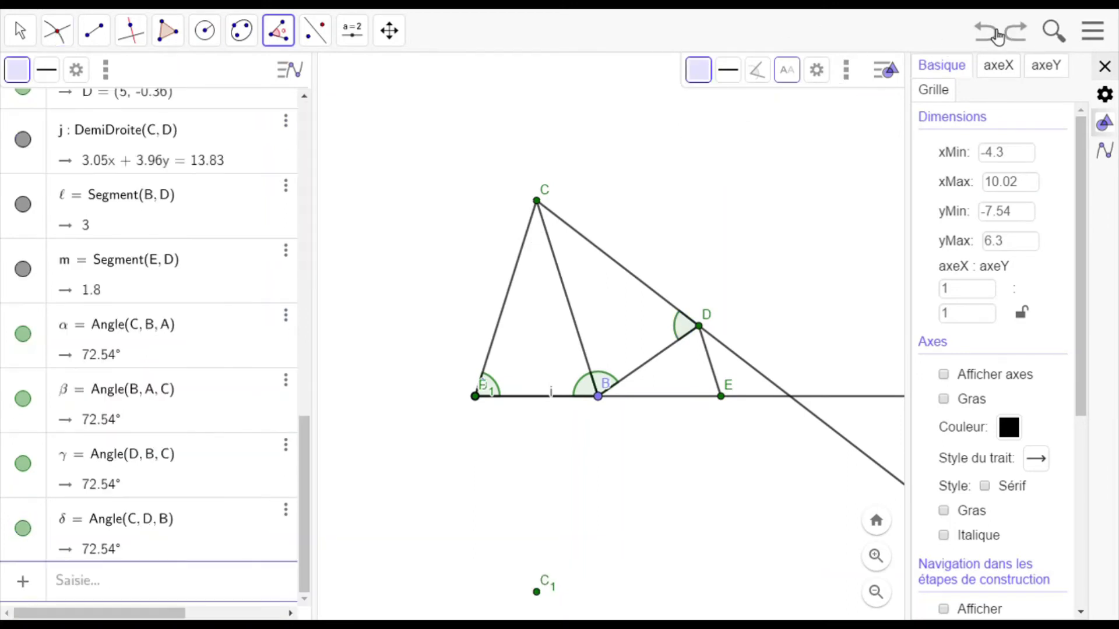
- Set the angle colour to blue and mark the two angles at vertex C, ACB and BCD
left_click(705, 71)
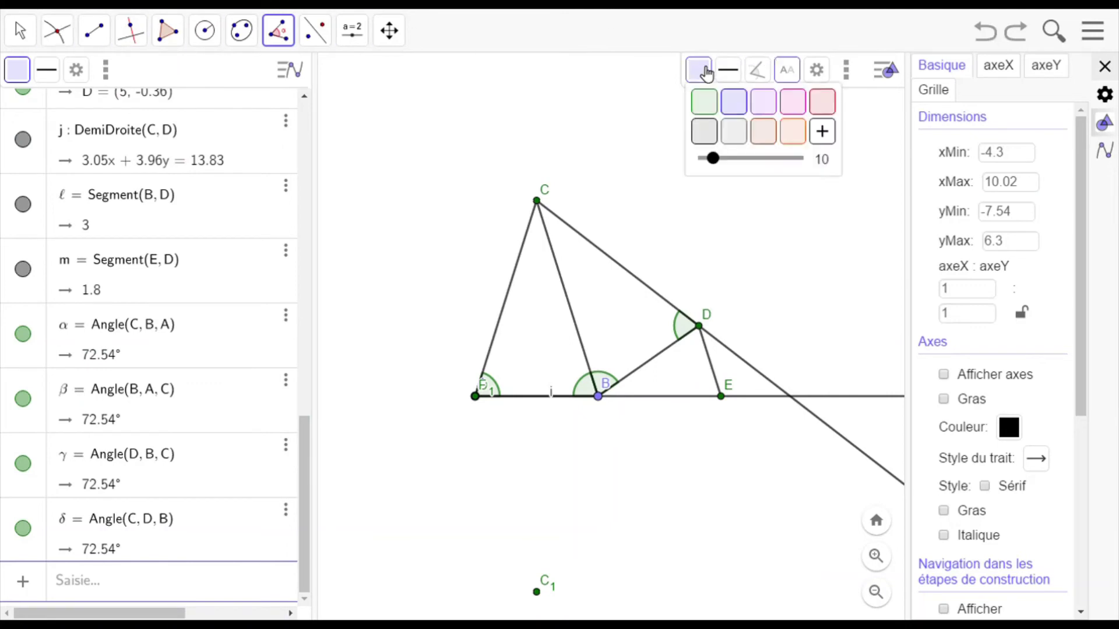
left_click(737, 105)
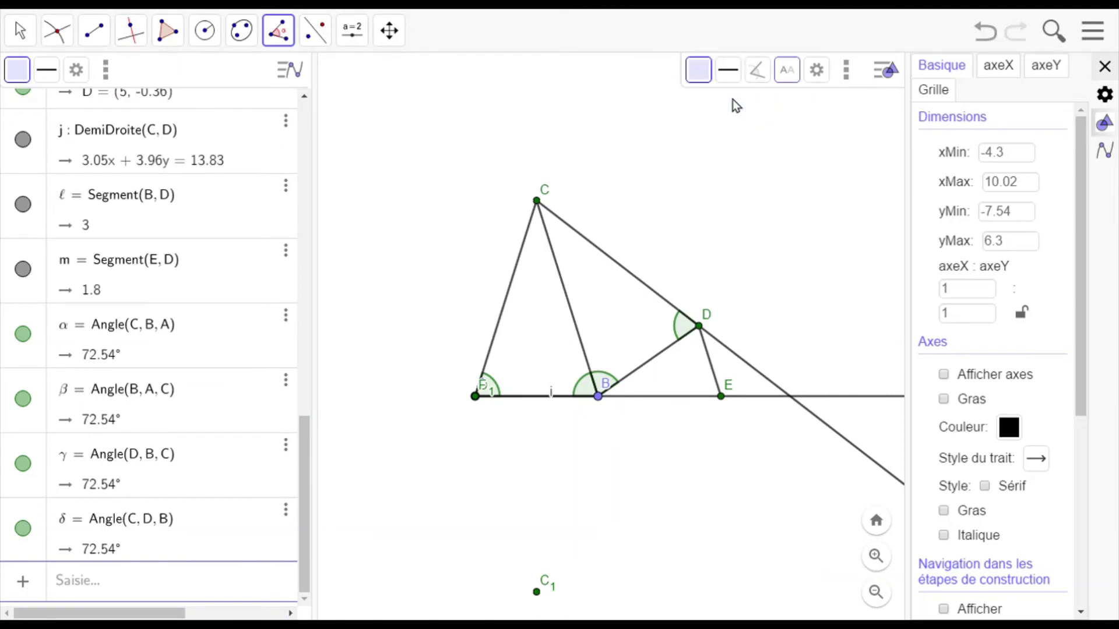
left_click(284, 37)
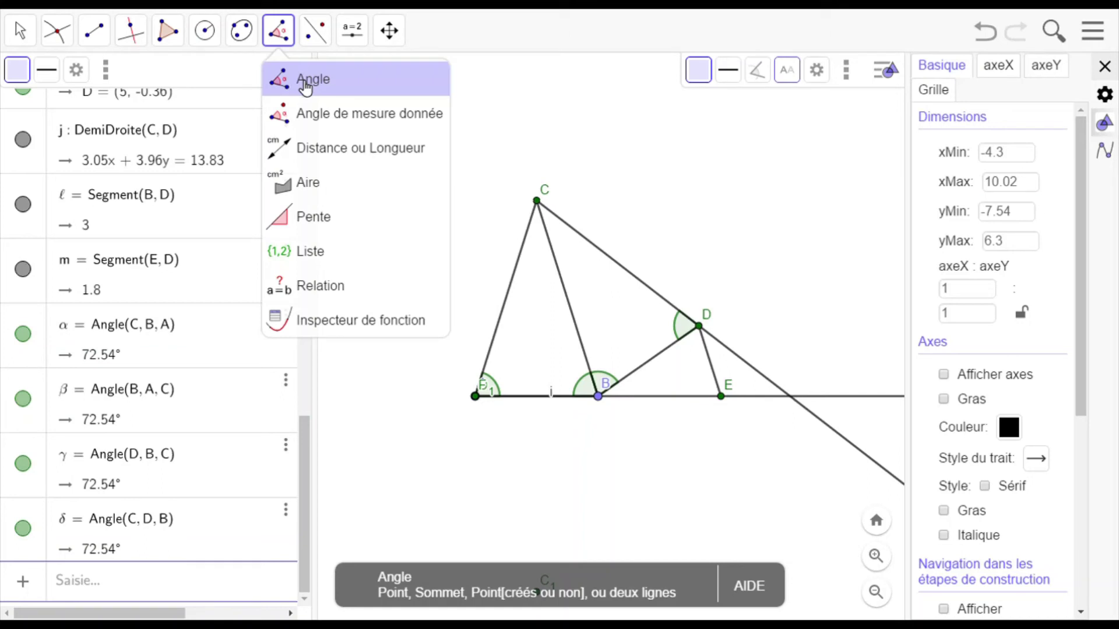
left_click(306, 87)
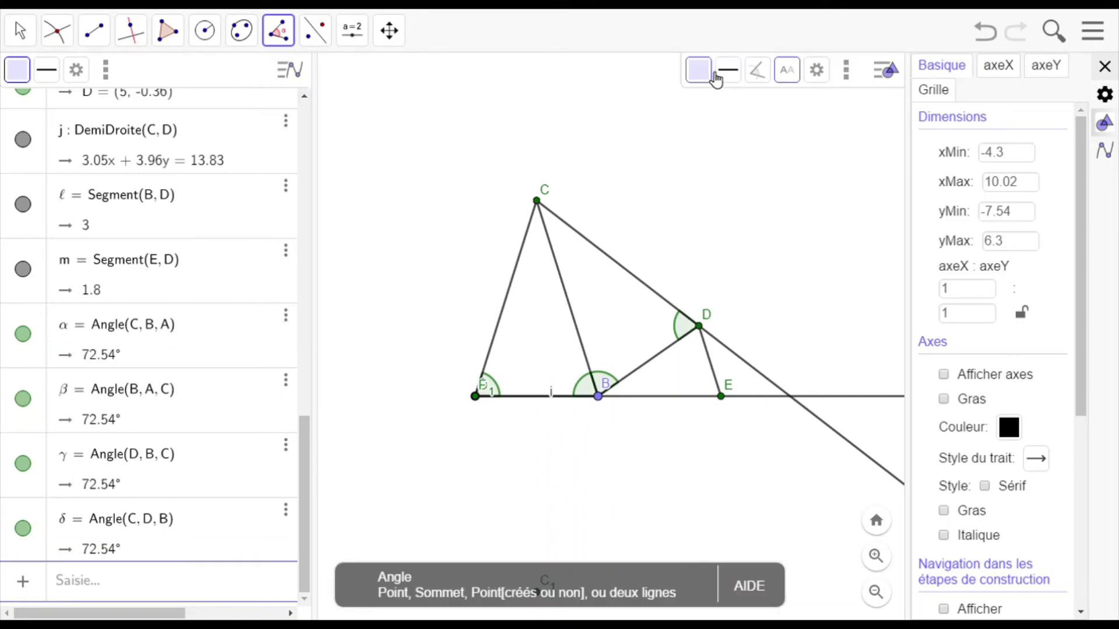
left_click(476, 396)
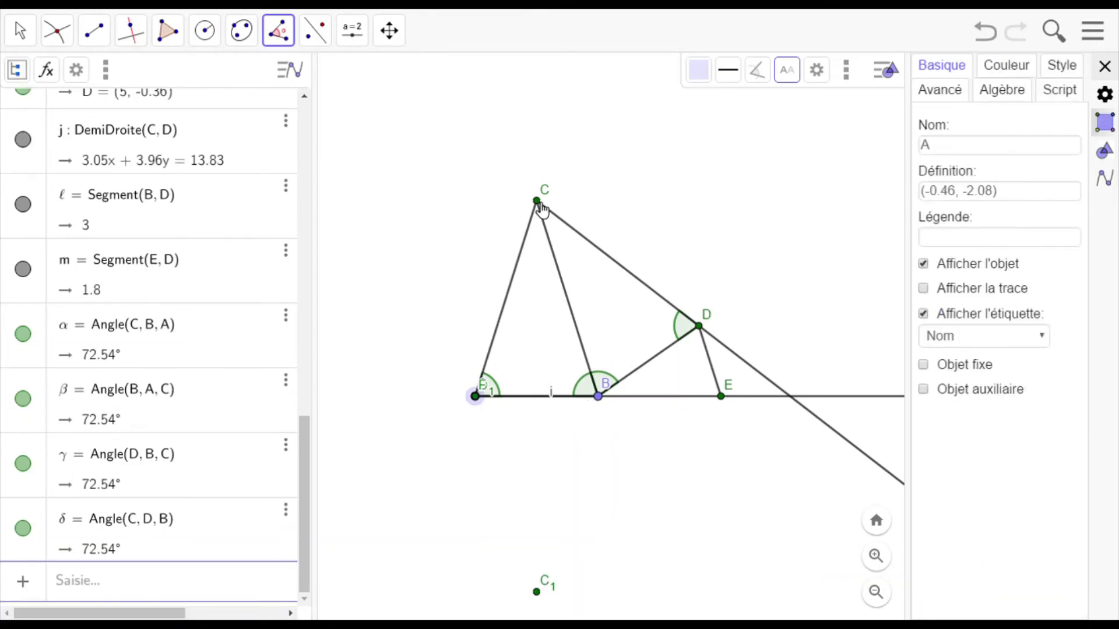
left_click(538, 204)
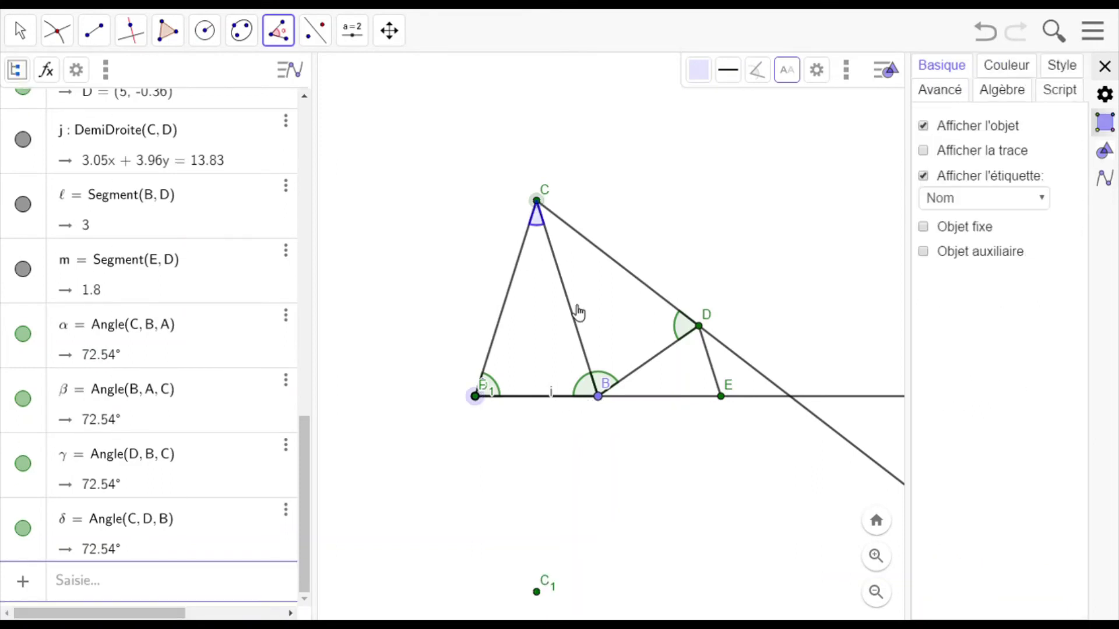
left_click(600, 397)
left_click(599, 397)
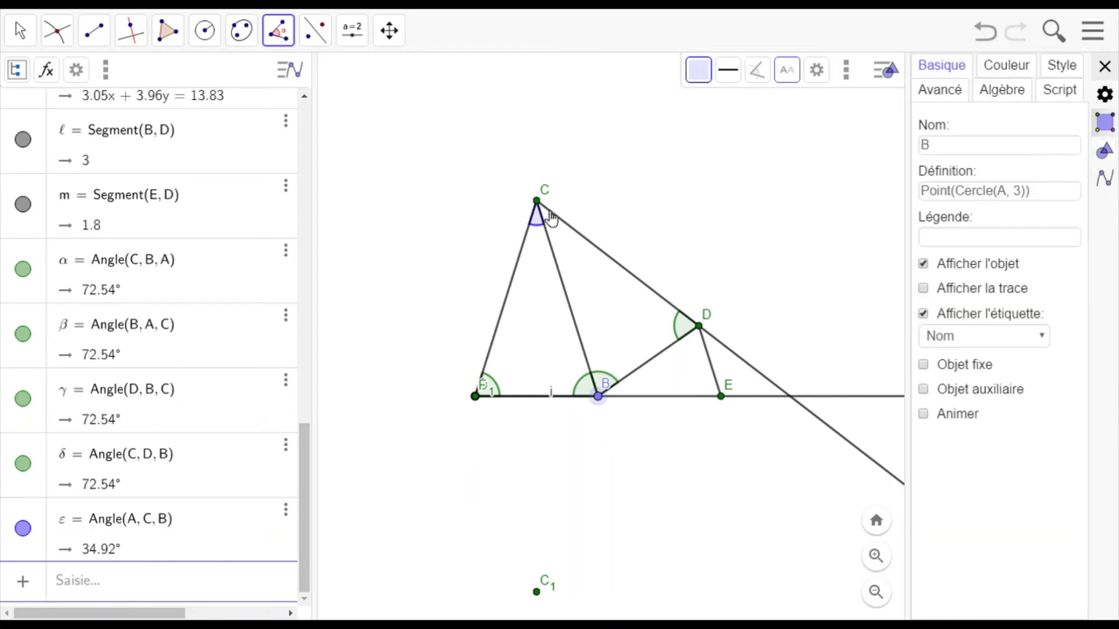
left_click(537, 201)
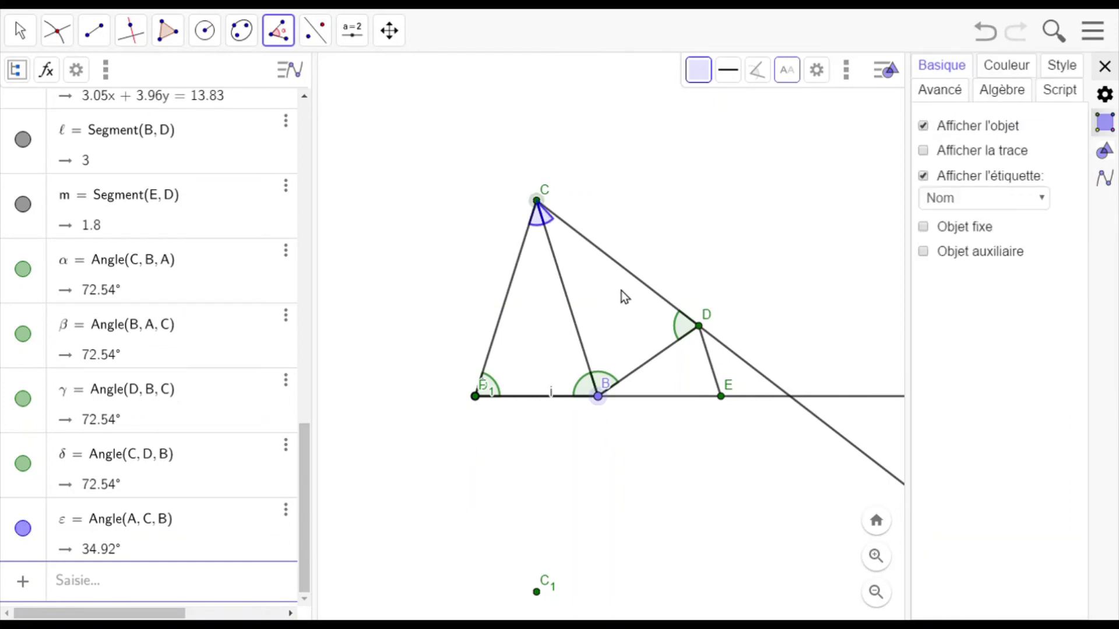
left_click(702, 329)
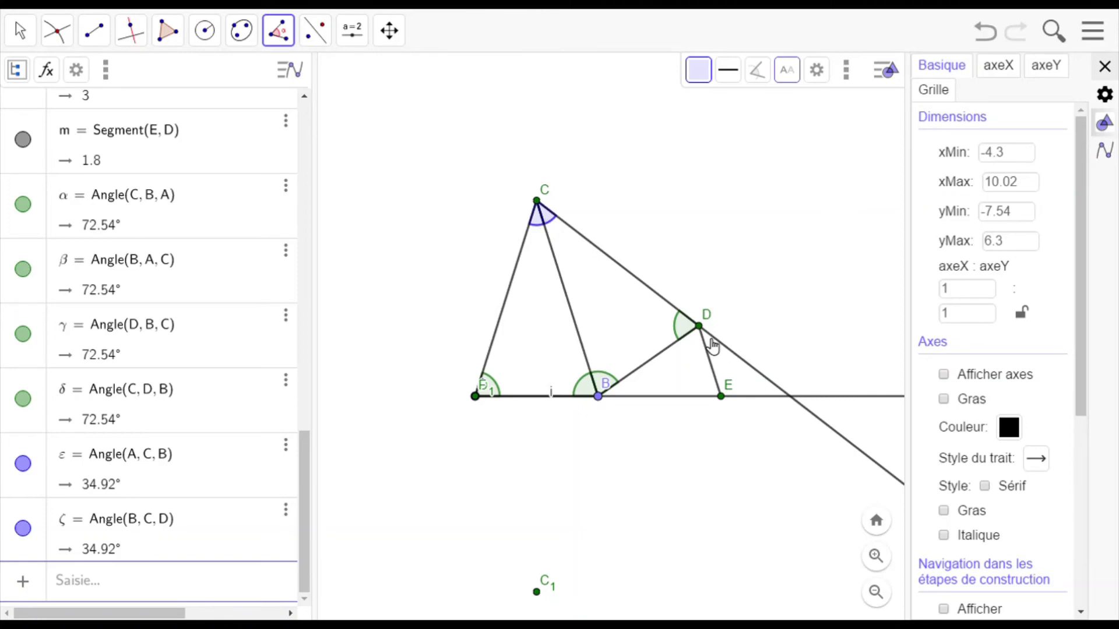
- Mark angle EBD at vertex B in blue
left_click(597, 397)
left_click(722, 398)
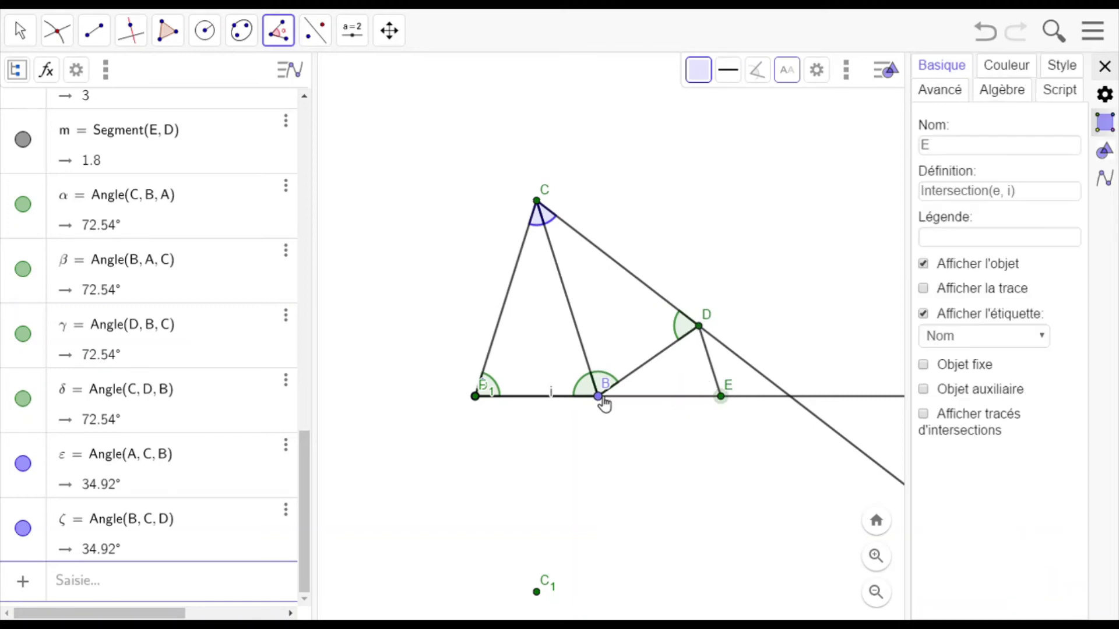
left_click(600, 398)
left_click(699, 336)
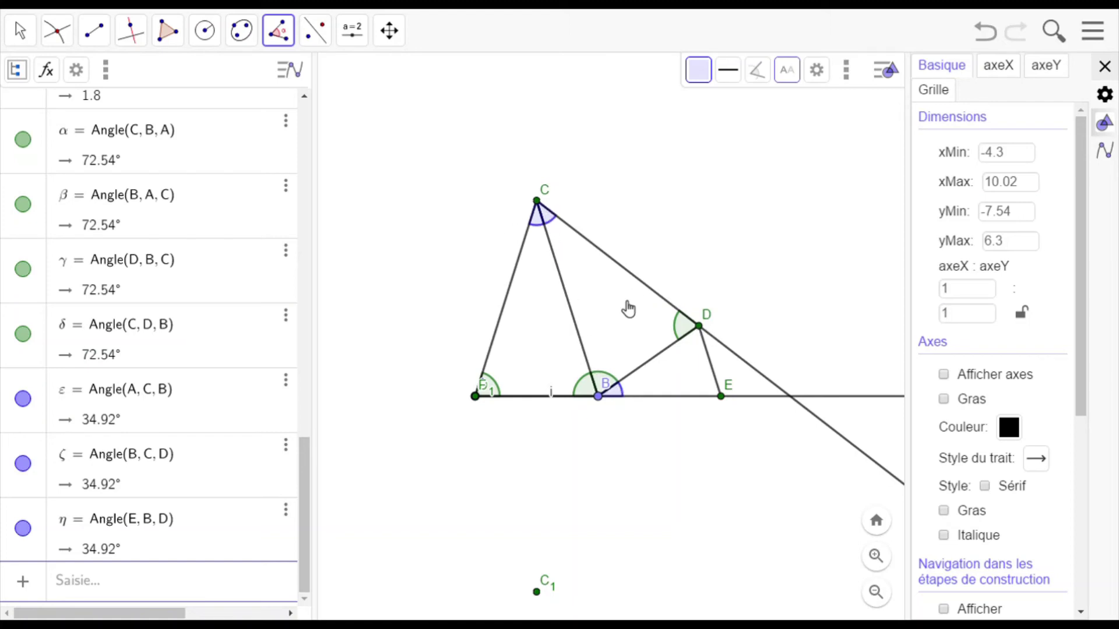
- Set the angle colour to green and mark the base angles BDE and DEB of triangle BDE
left_click(708, 75)
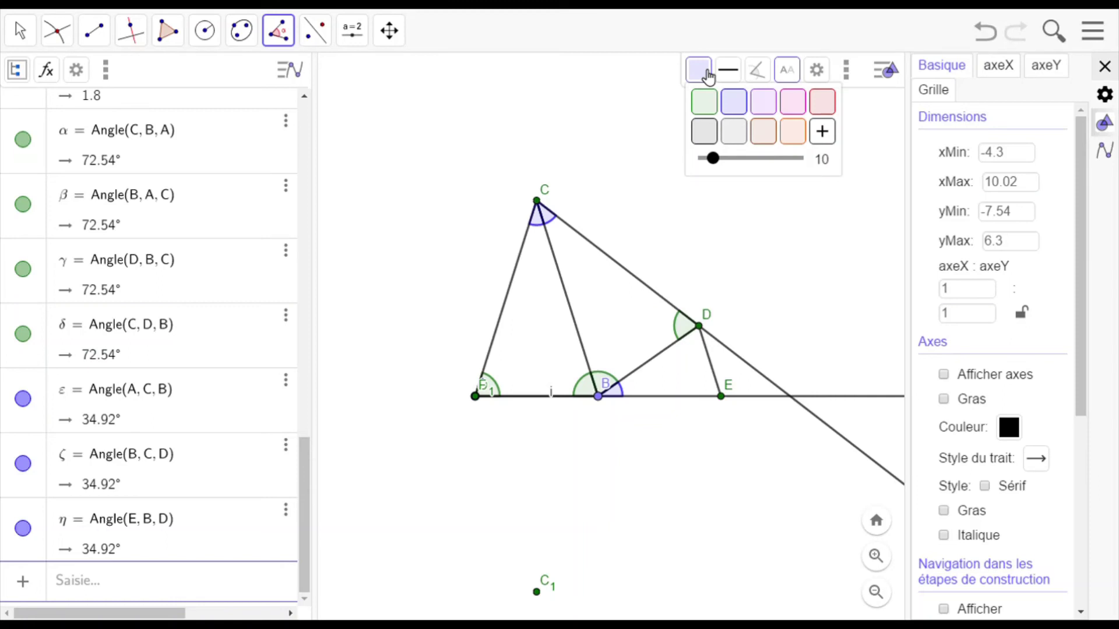
left_click(279, 33)
left_click(280, 36)
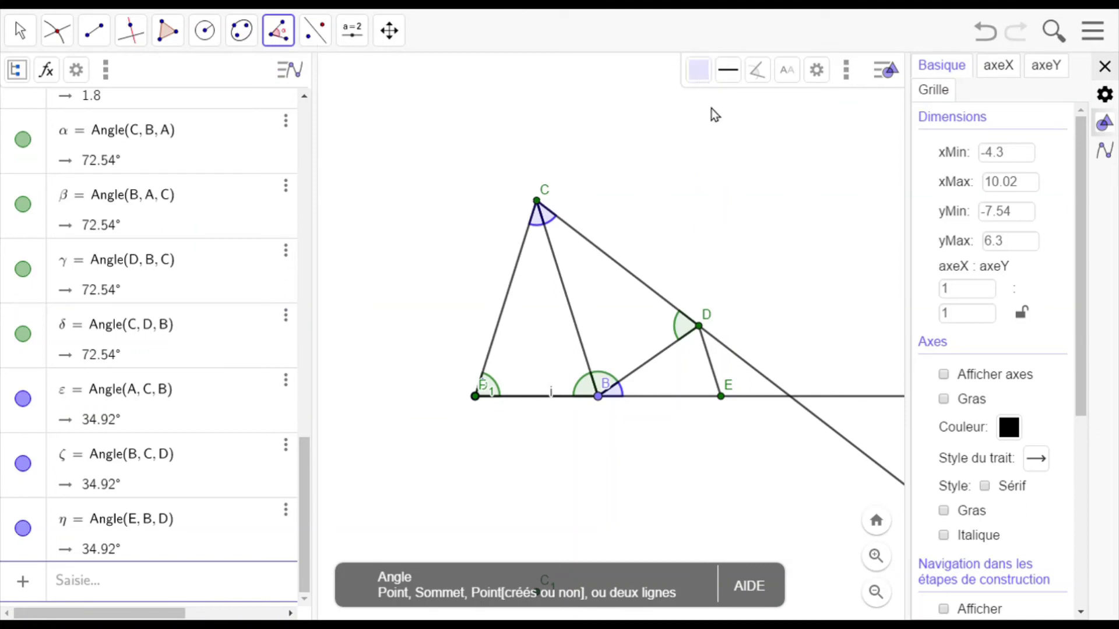
left_click(710, 82)
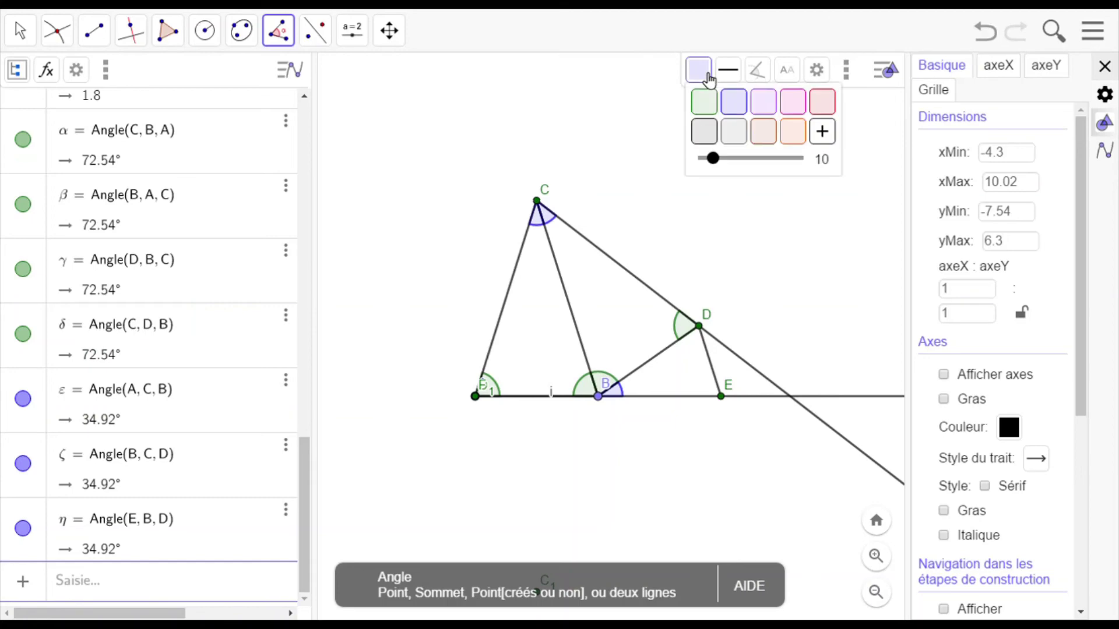
left_click(708, 112)
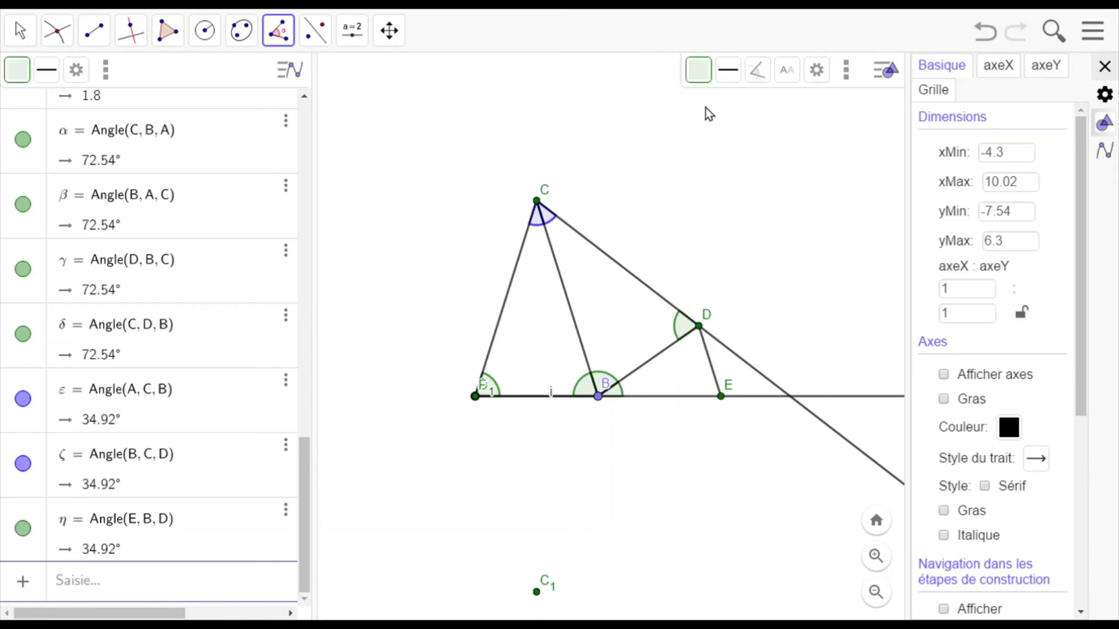
left_click(605, 403)
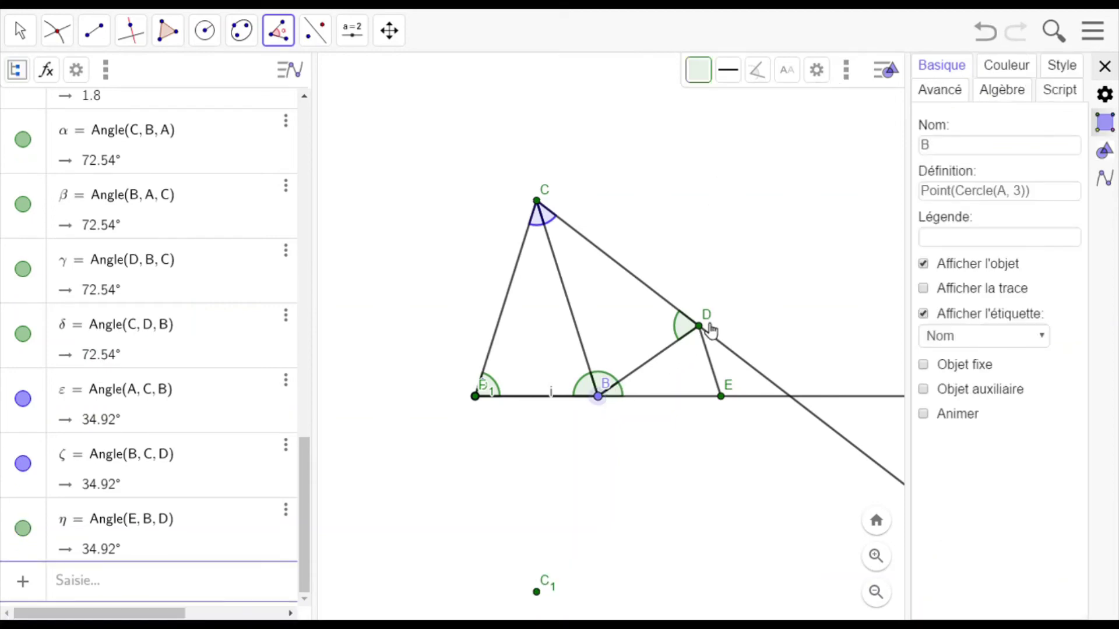
left_click(704, 342)
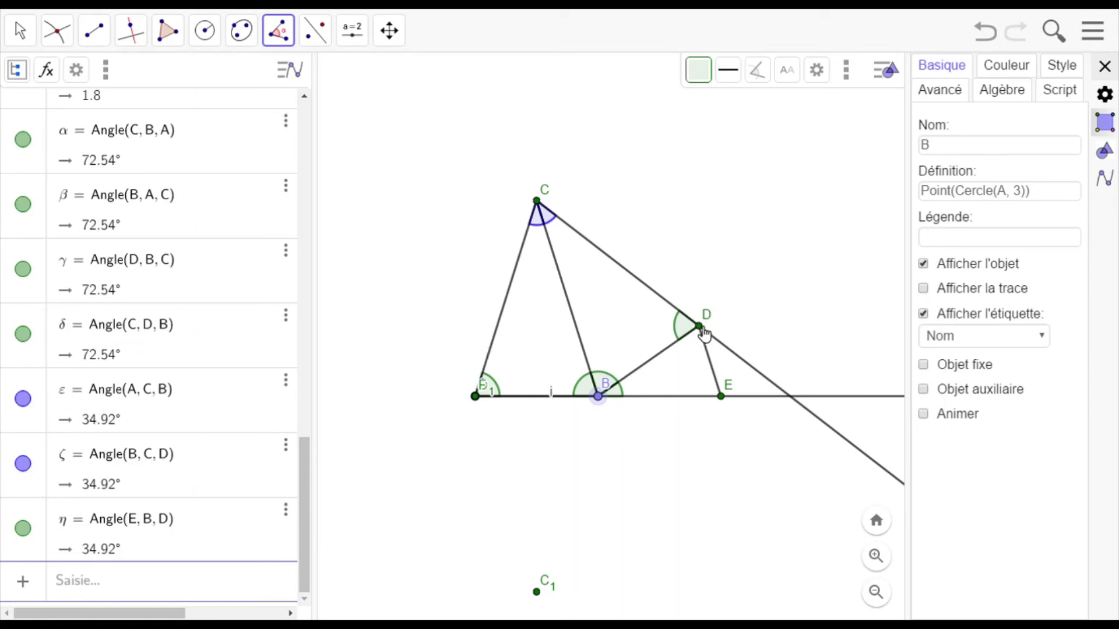
left_click(722, 397)
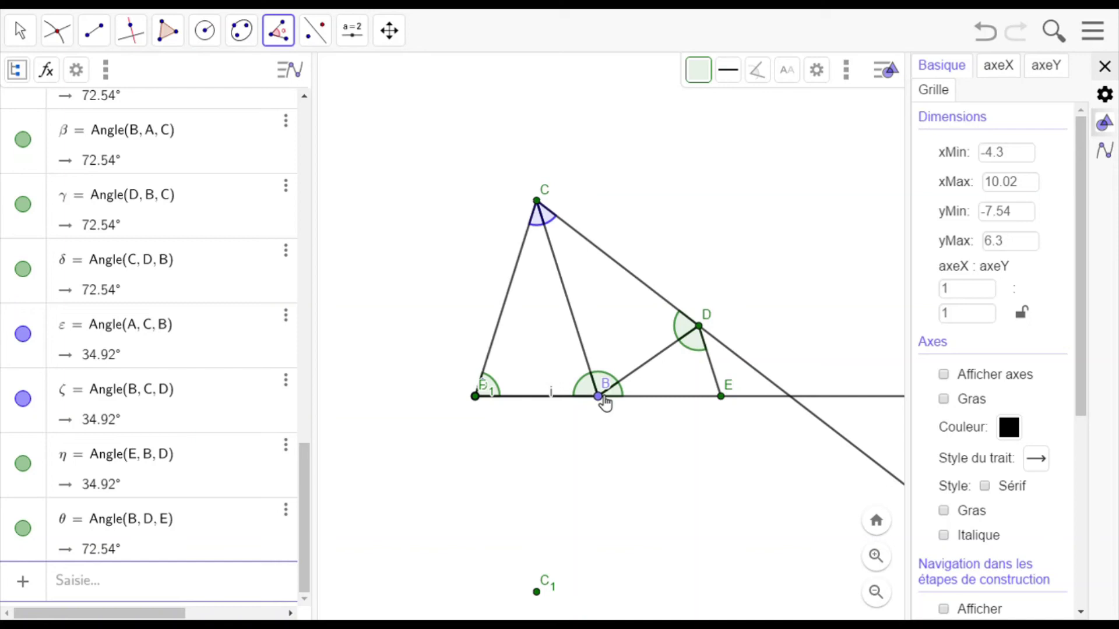
left_click(704, 335)
left_click(722, 398)
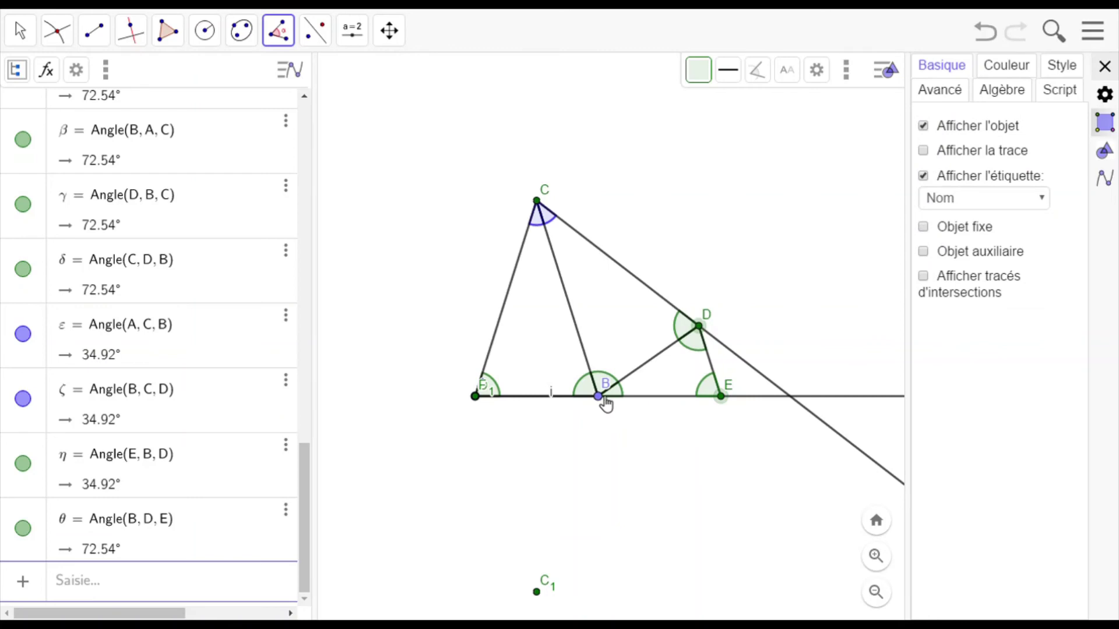
left_click(602, 401)
- Recolour angle EBD at vertex B to blue (0, 0, 255)
right_click(620, 396)
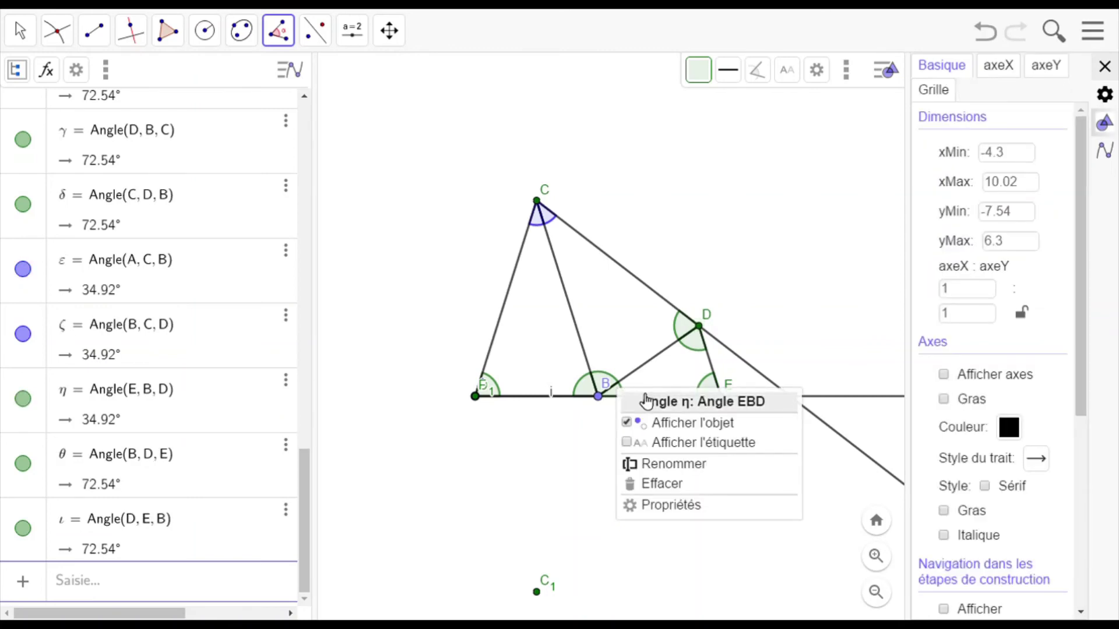
left_click(670, 505)
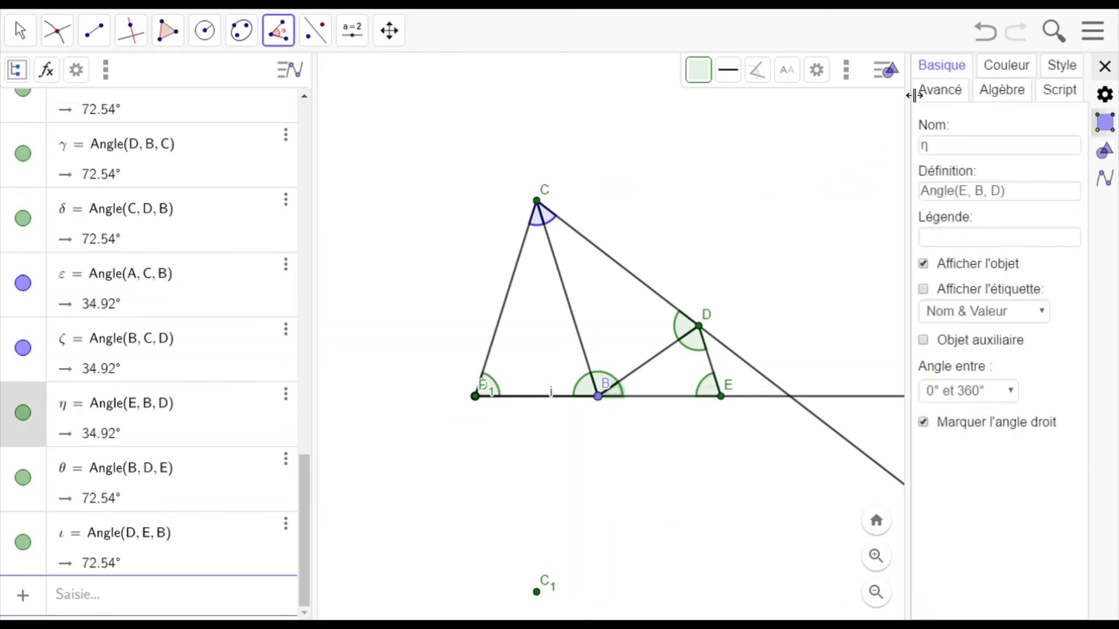
left_click(1001, 69)
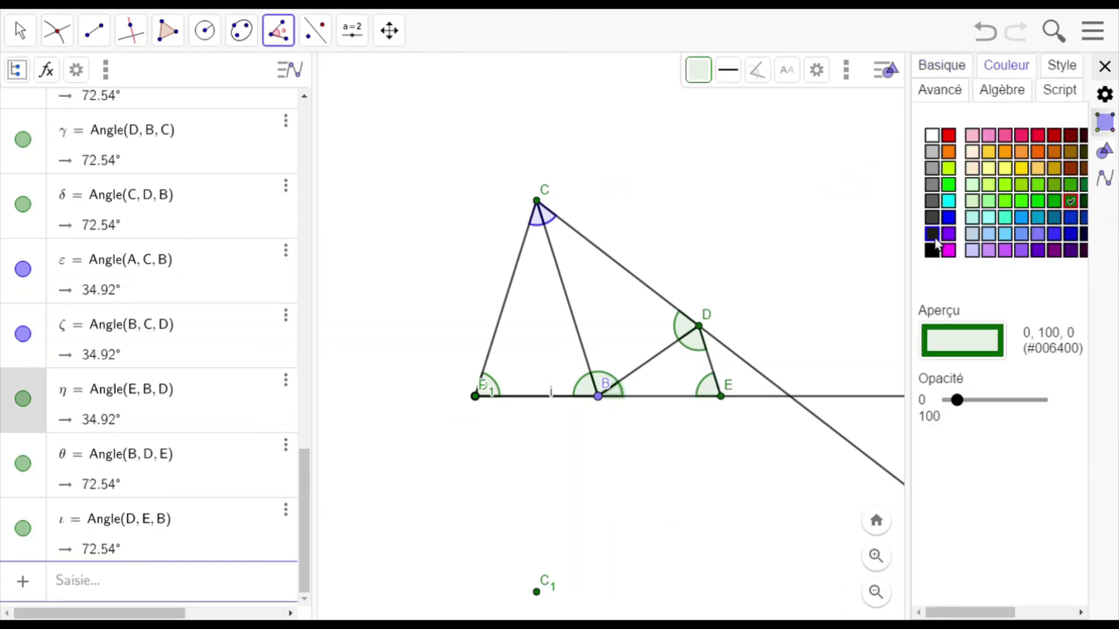
left_click(949, 219)
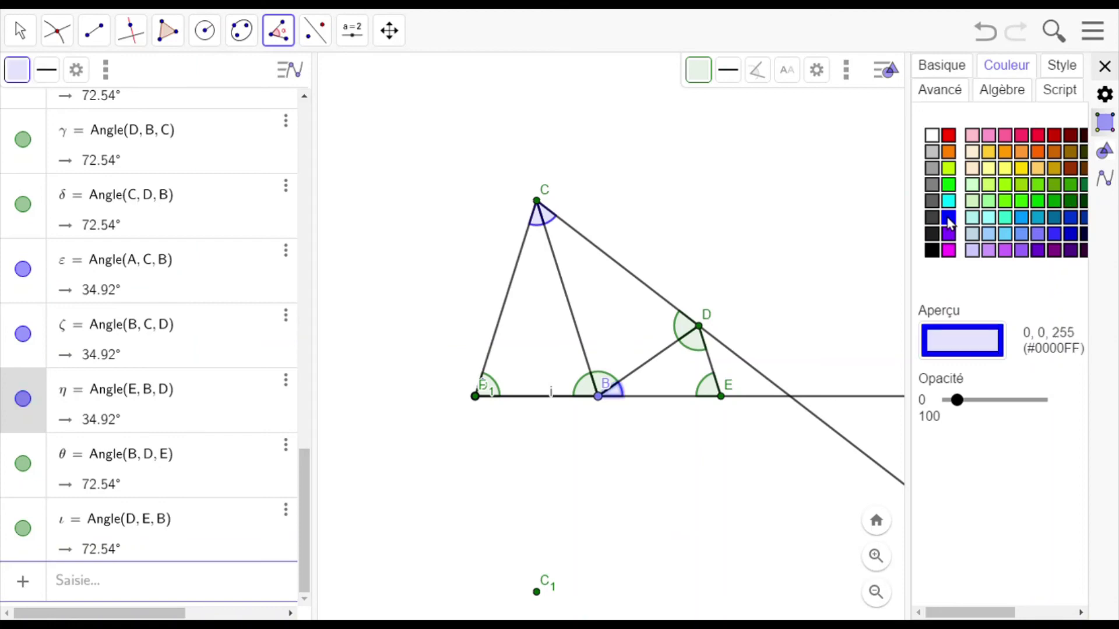
left_click(22, 32)
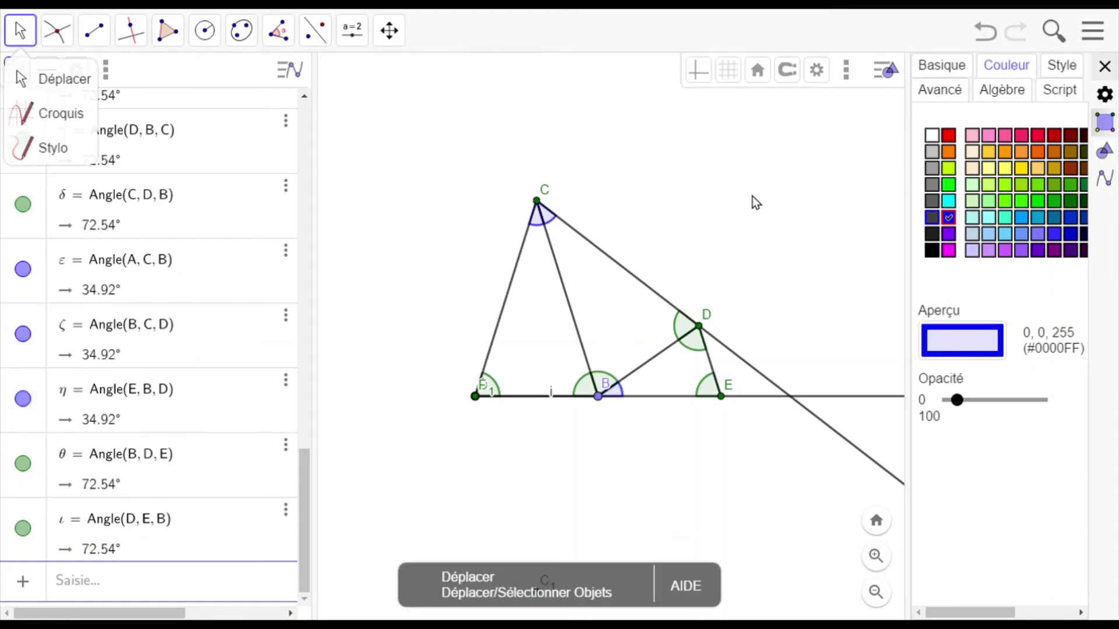
left_click(539, 149)
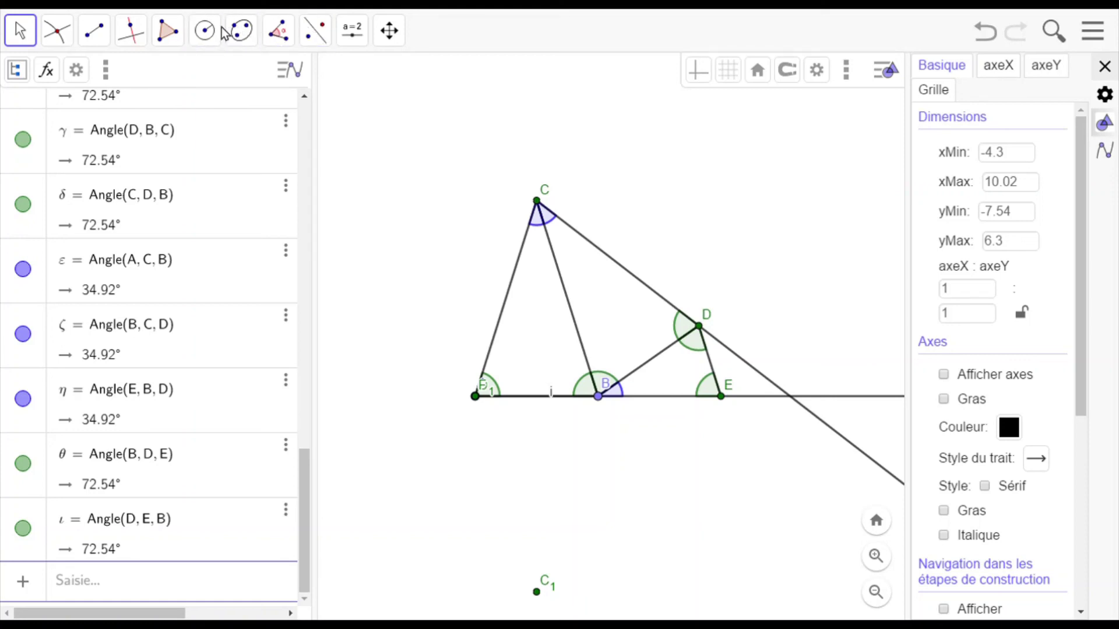
- Add length labels to segments CA, CB and CD with the distance tool
left_click(280, 32)
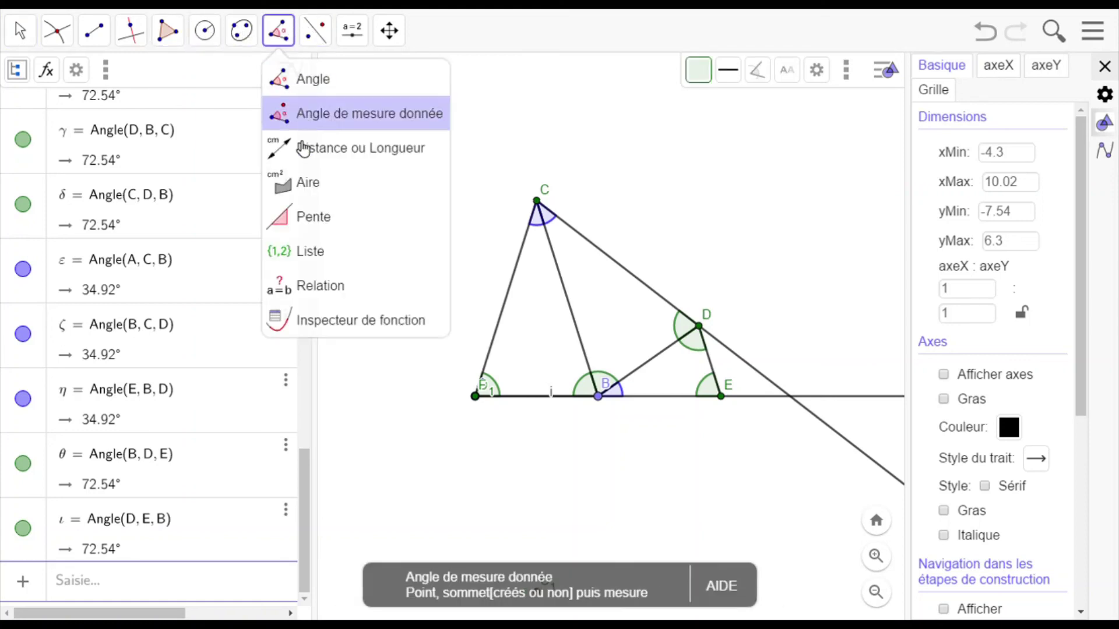
left_click(302, 156)
left_click(537, 201)
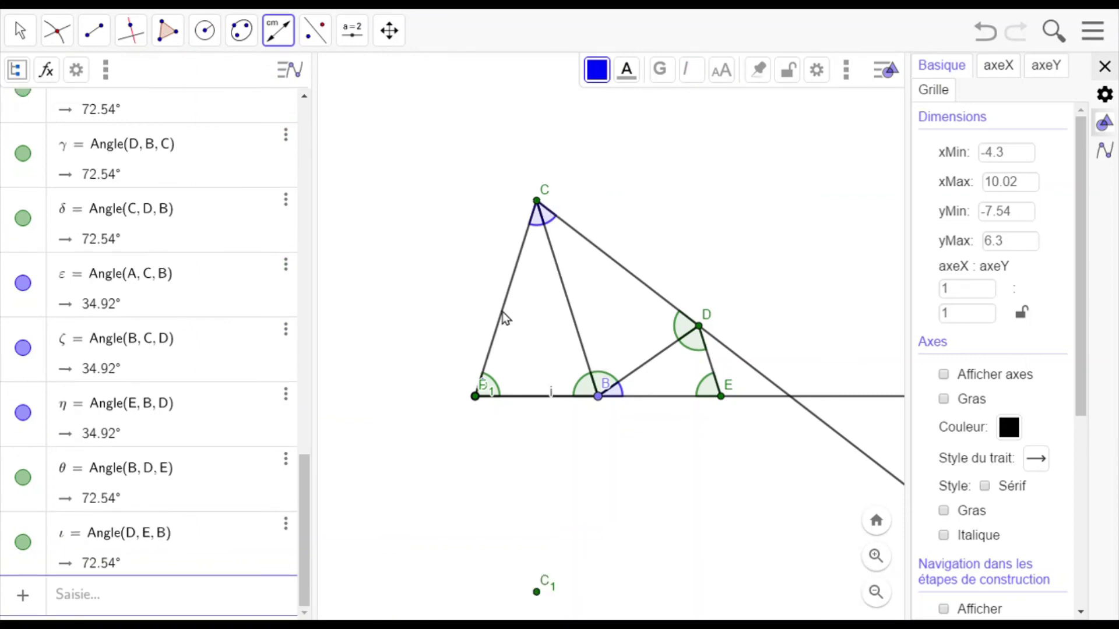
left_click(484, 397)
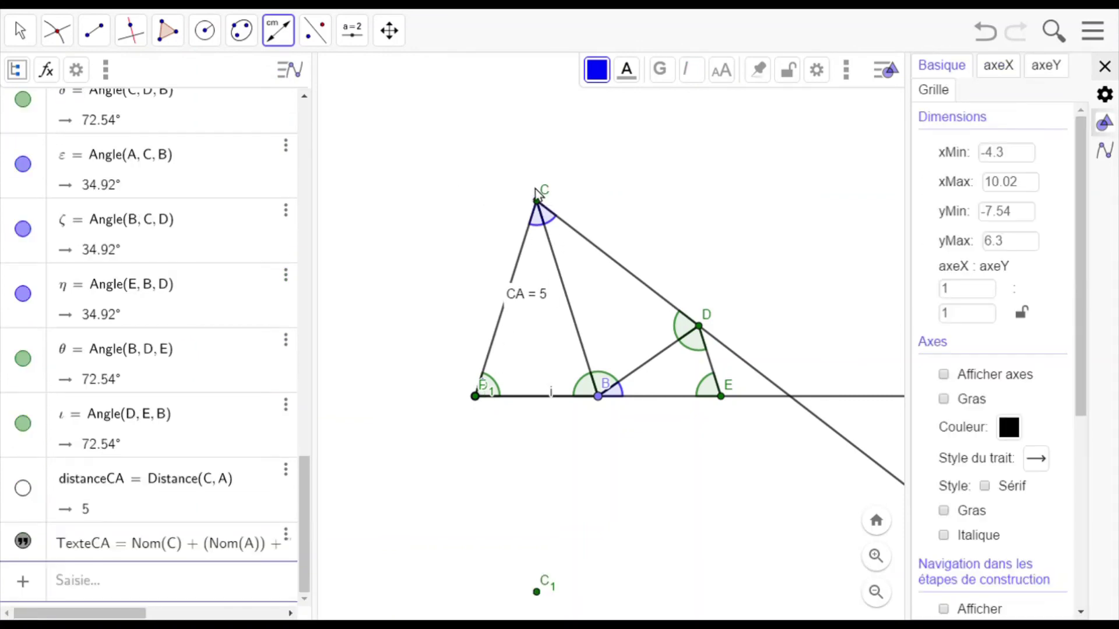
left_click(545, 204)
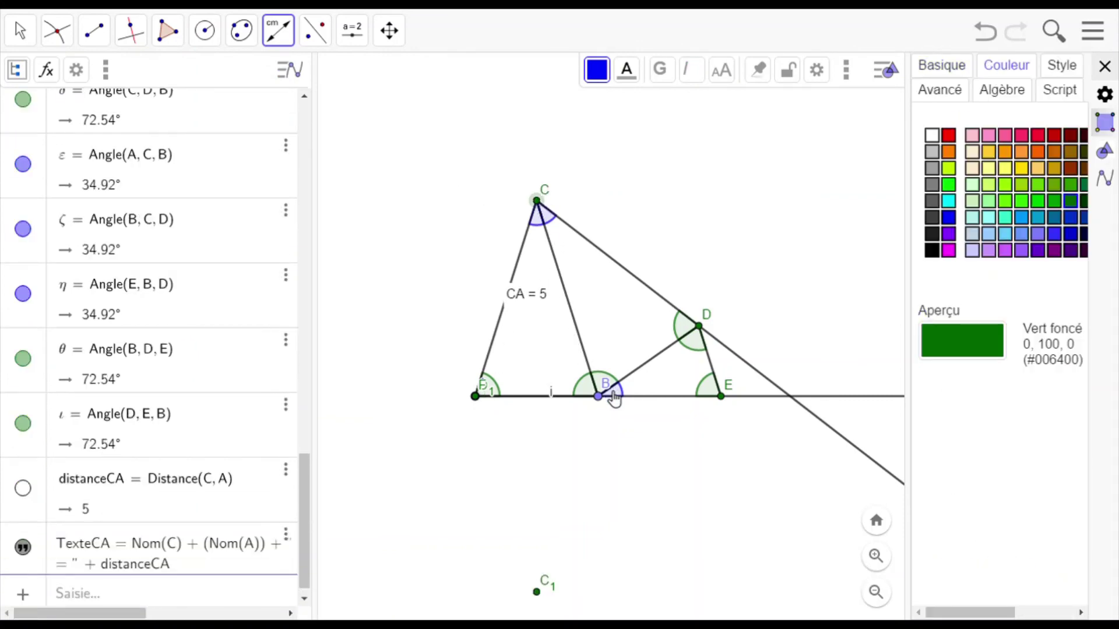
left_click(599, 397)
left_click(537, 201)
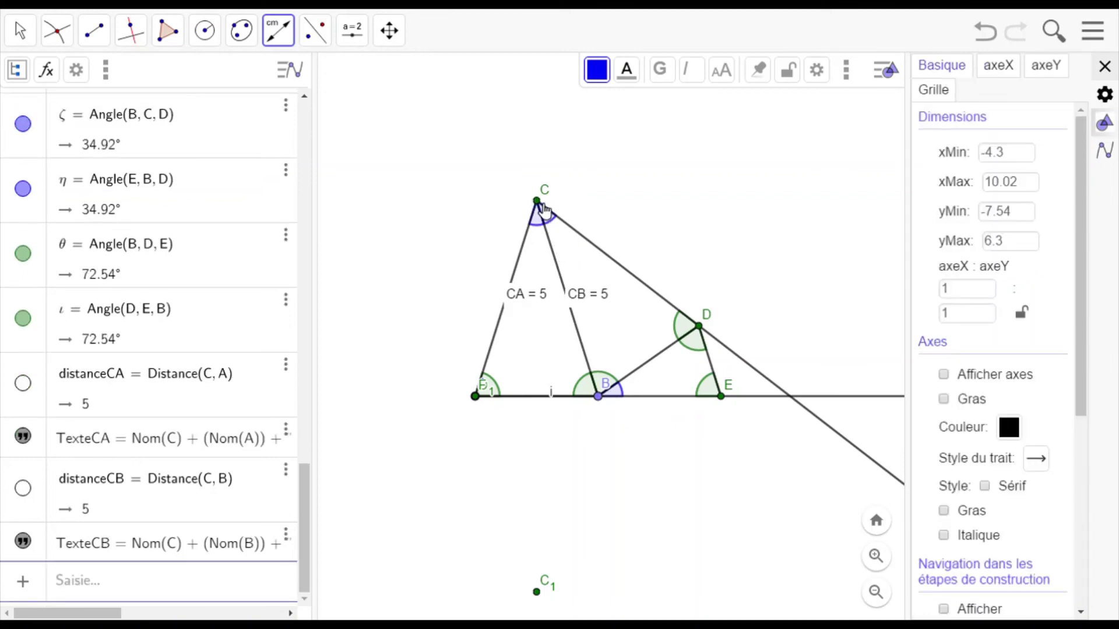
left_click(699, 327)
- Add length labels to segments BD, BE and AB
left_click(599, 397)
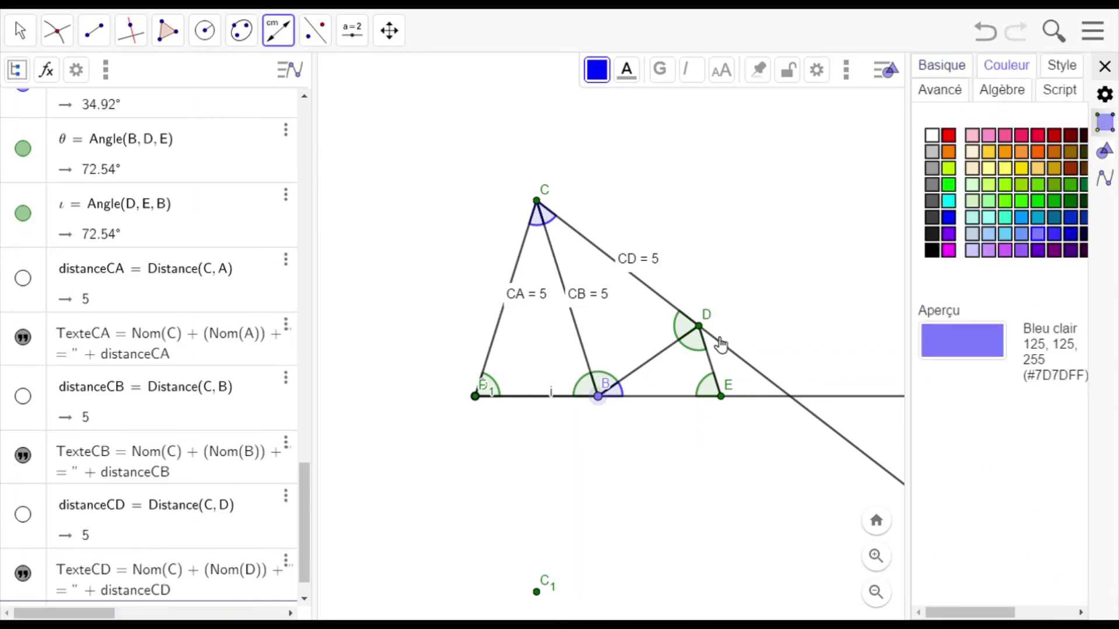
left_click(700, 326)
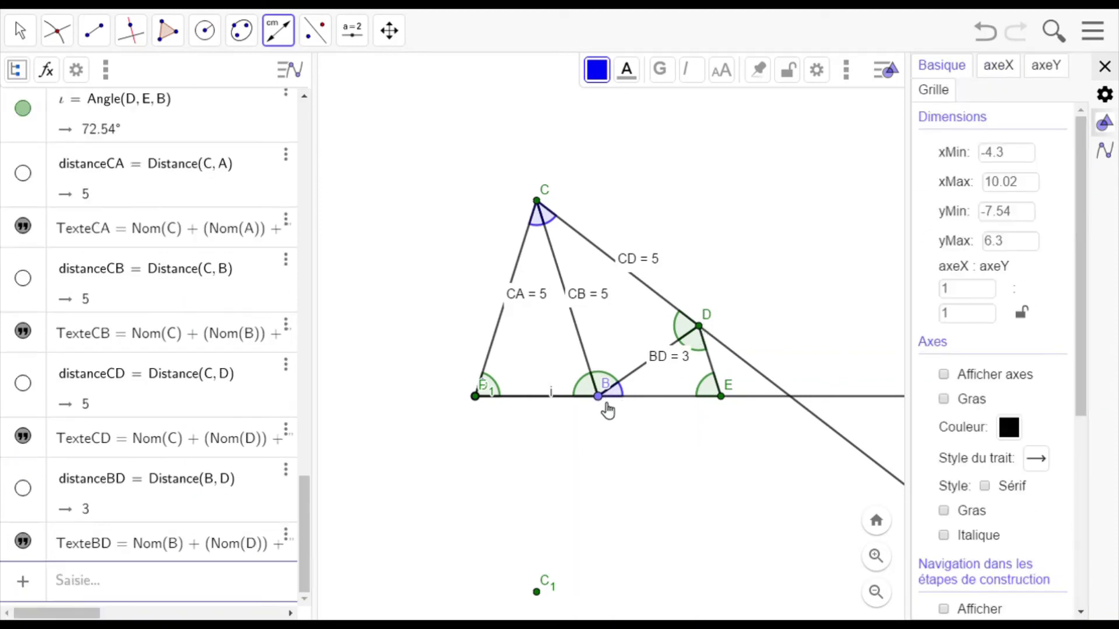
left_click(601, 398)
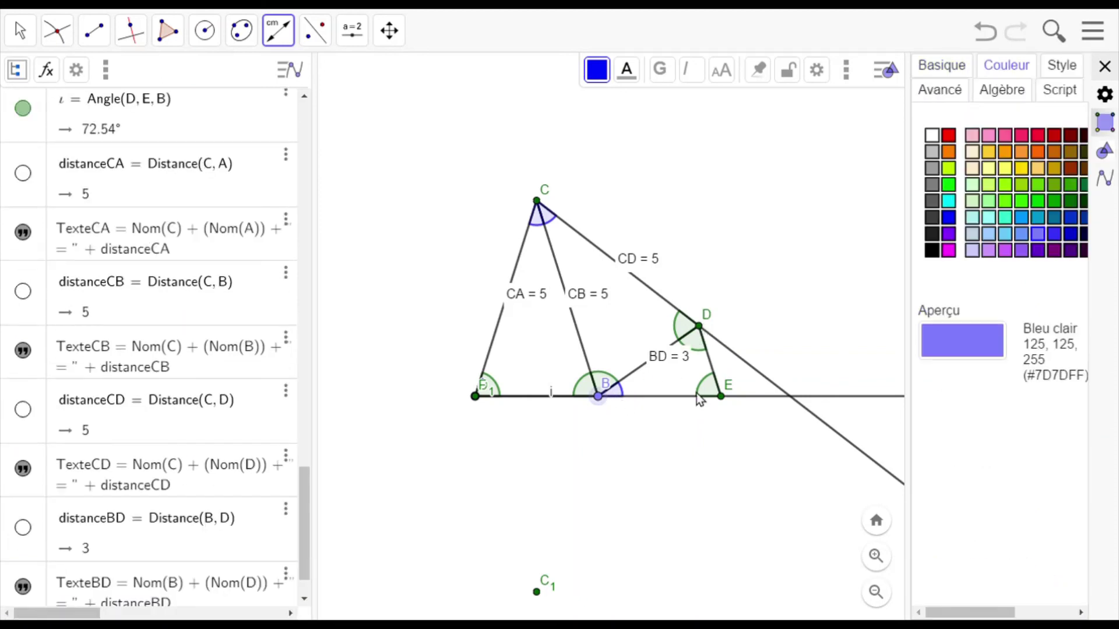
left_click(723, 398)
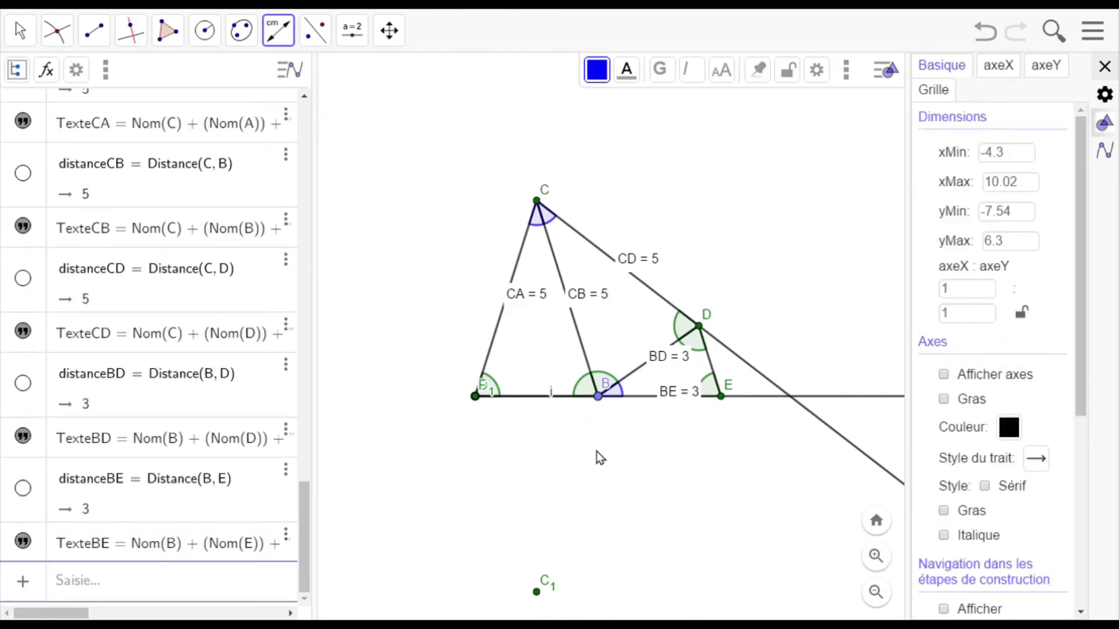
left_click(478, 398)
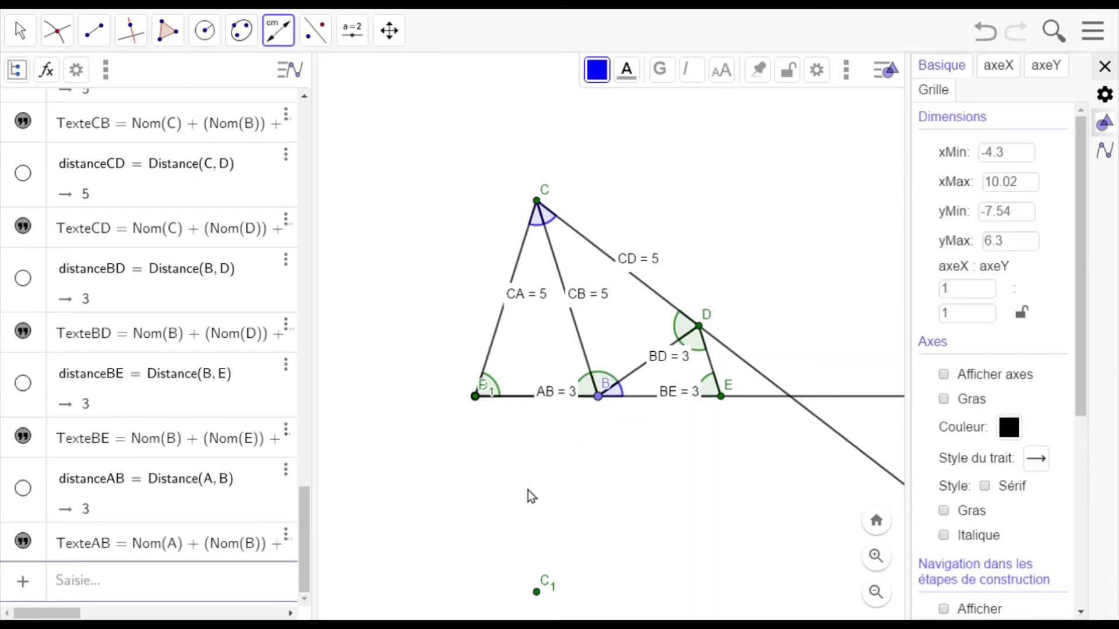
- Create the intersection point of the line through C and D with the line through A and B
left_click(57, 30)
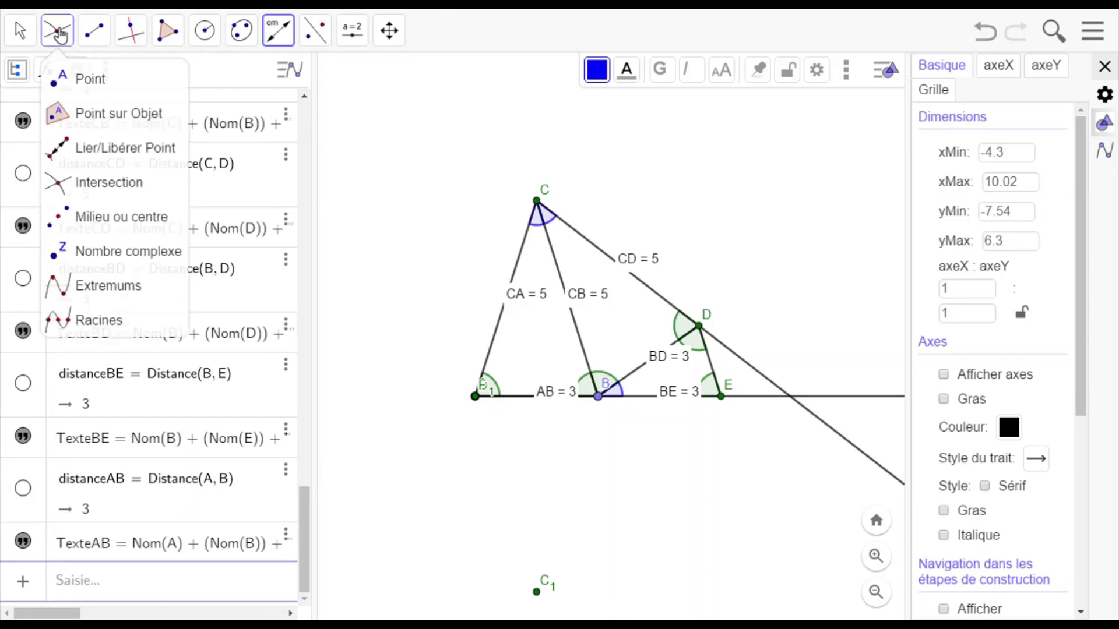
left_click(84, 187)
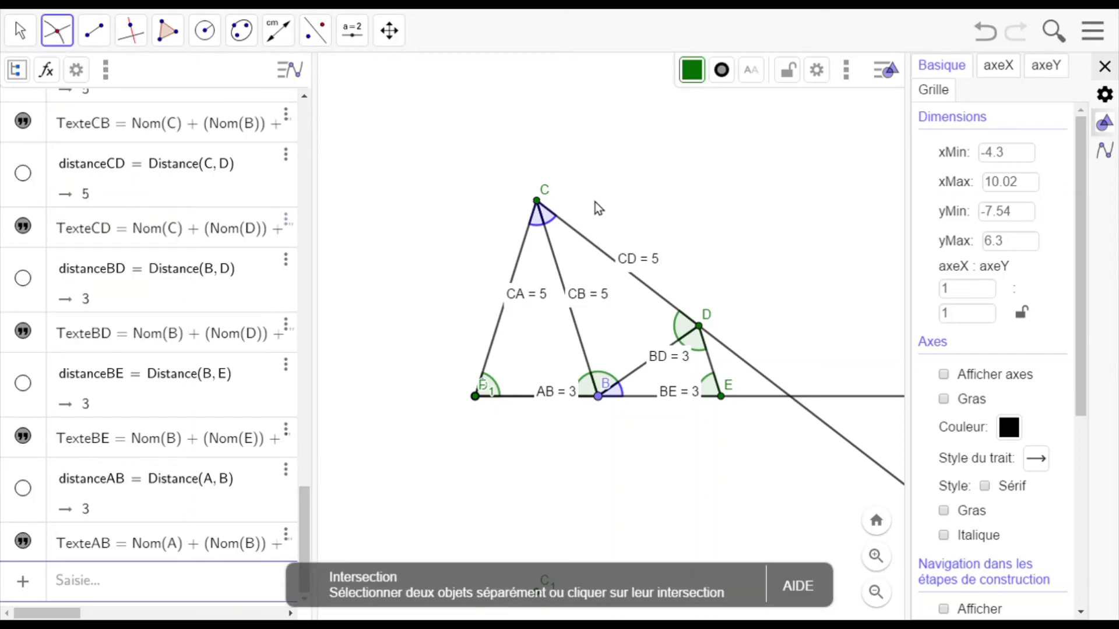
left_click(591, 242)
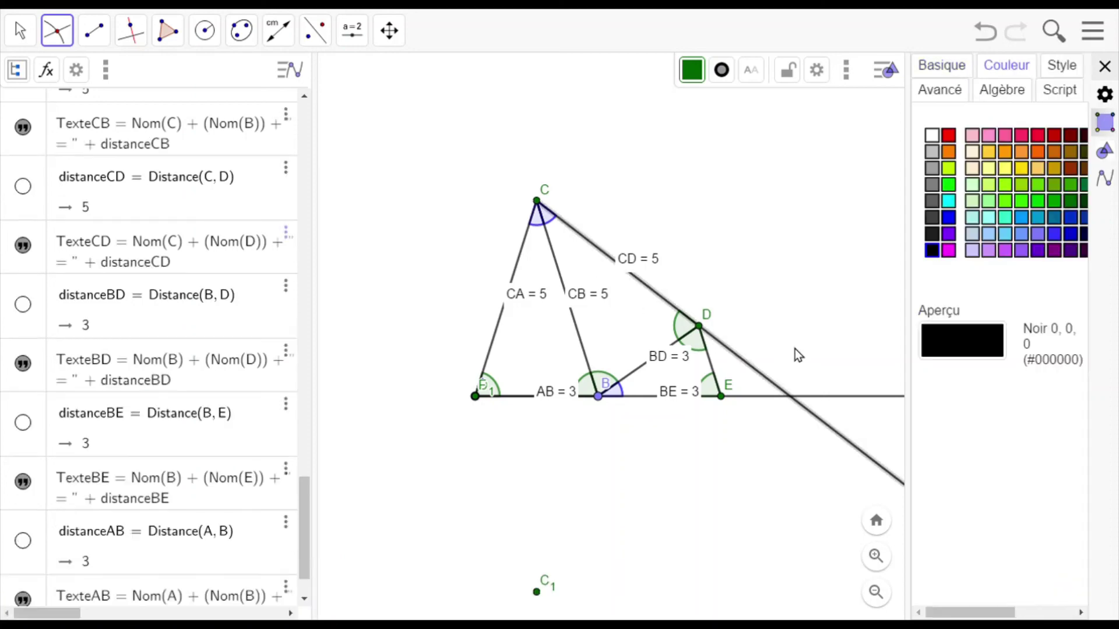
left_click(846, 397)
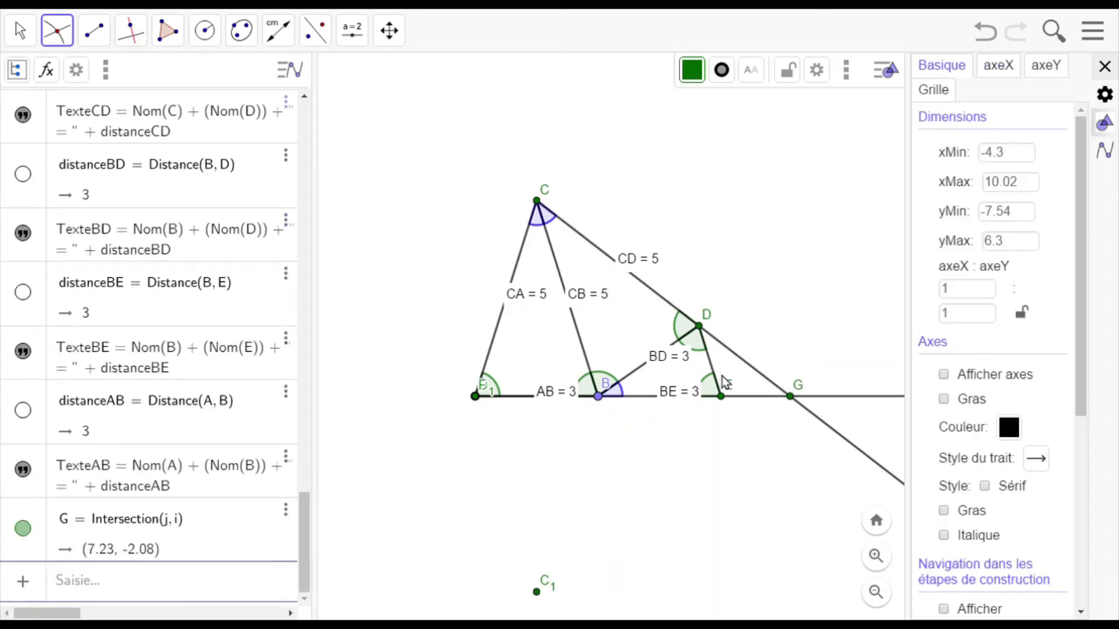
- Rename the new intersection point as F
right_click(804, 394)
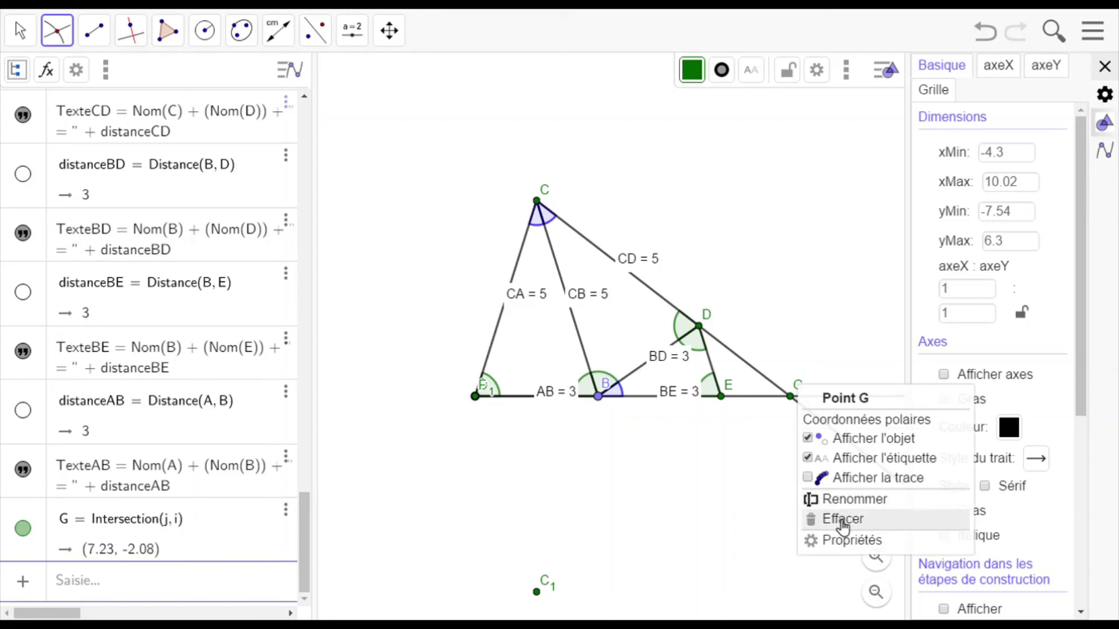
left_click(843, 502)
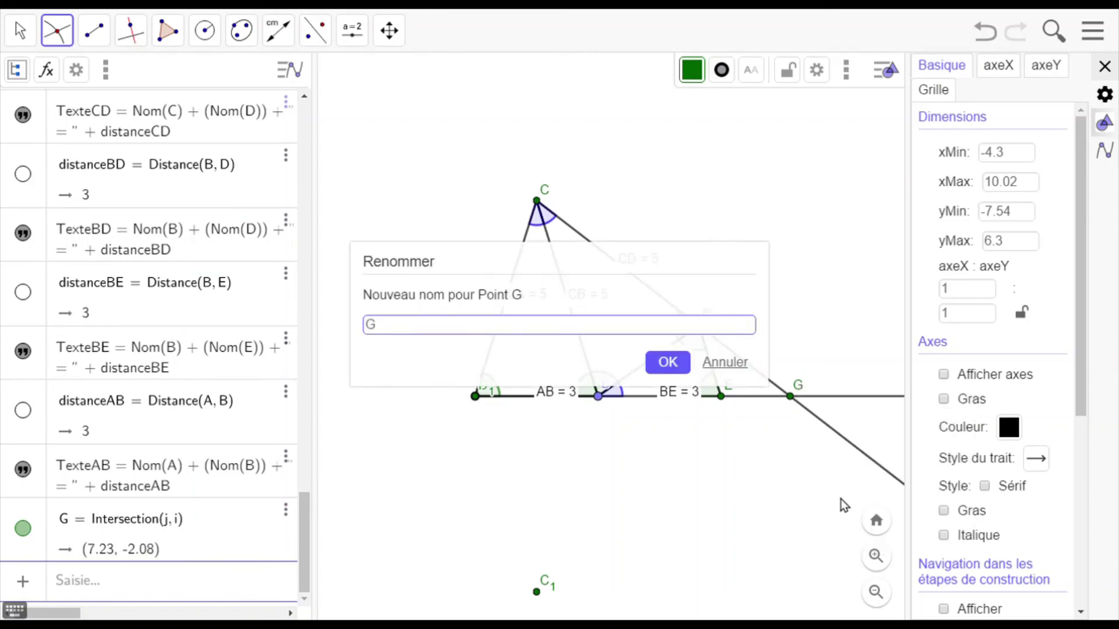
key("BackSpace")
type("F")
left_click(668, 366)
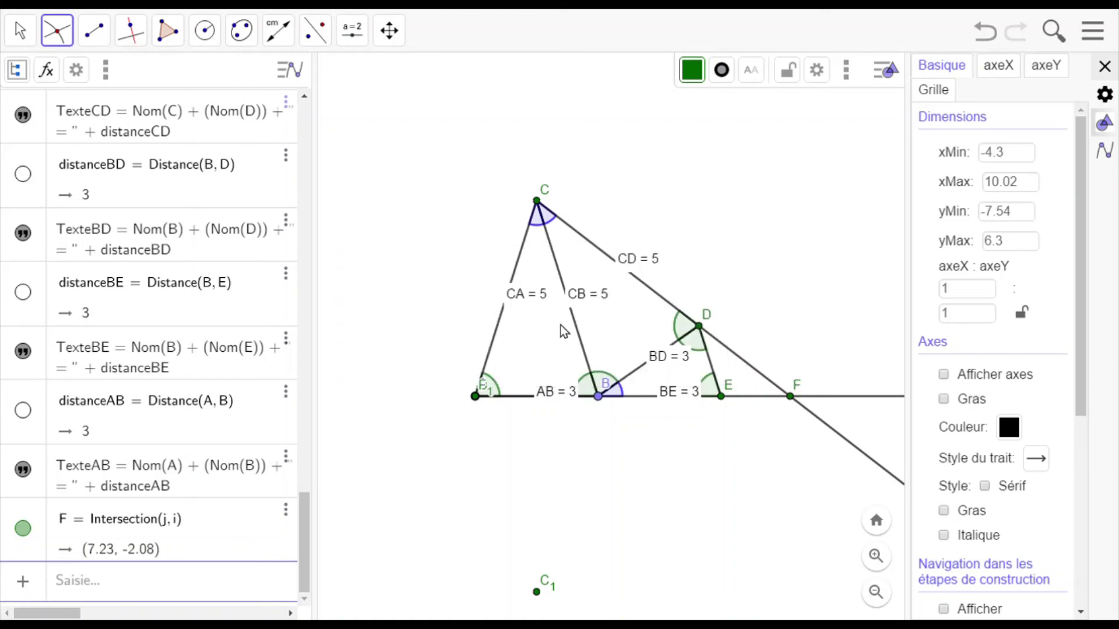
- Move point A slightly to the left so that the whole figure shifts with it
scroll(560, 325, "up", 3)
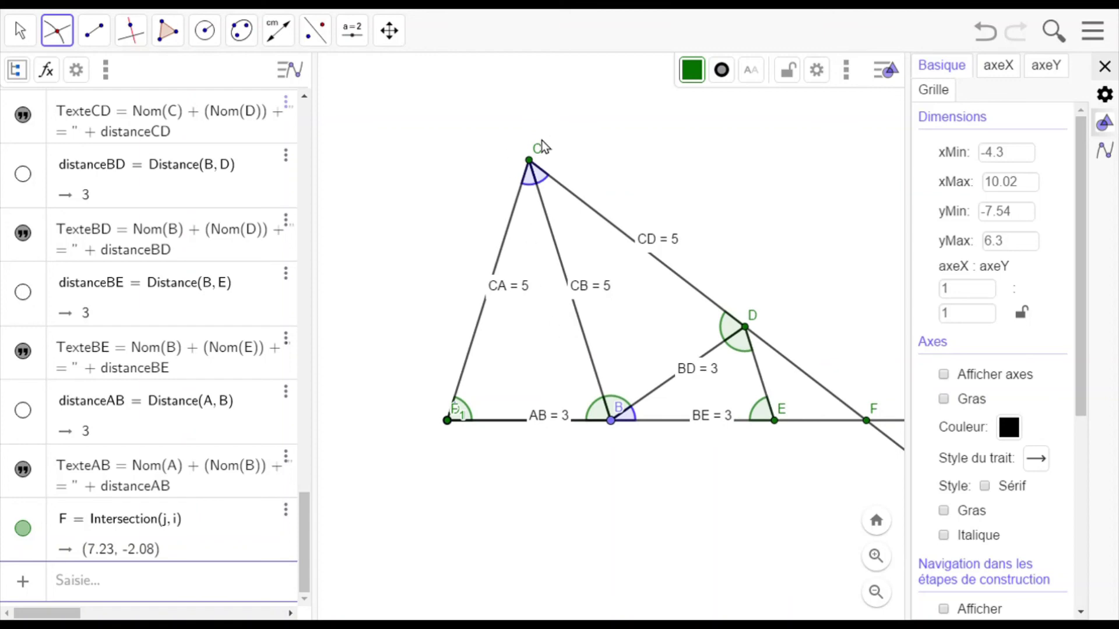
left_click(19, 34)
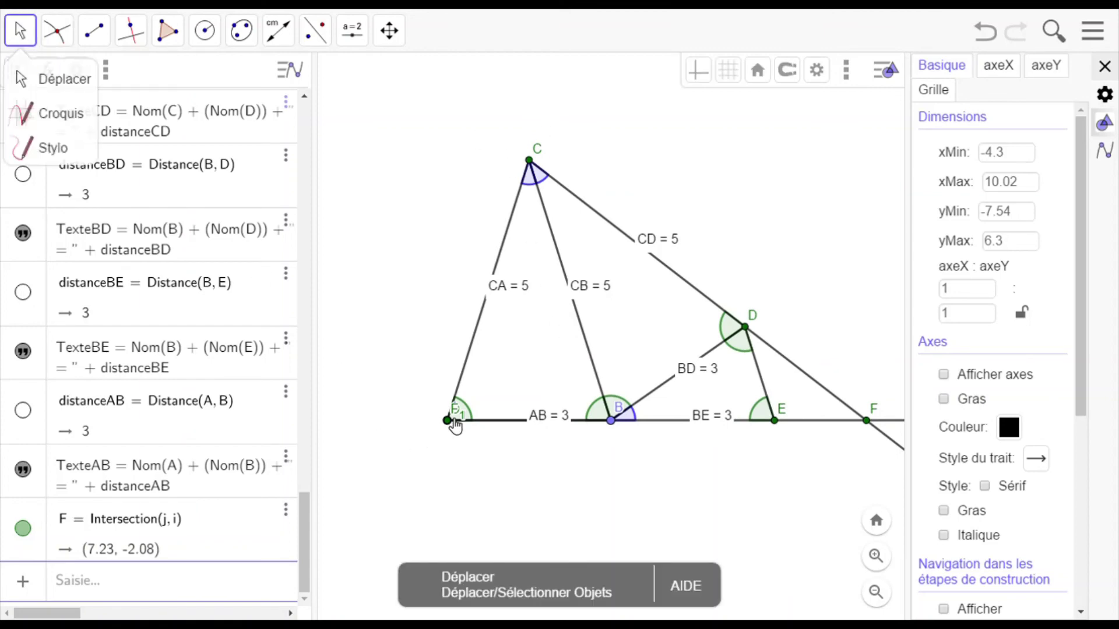
left_click(447, 420)
left_click_drag(390, 432, 403, 432)
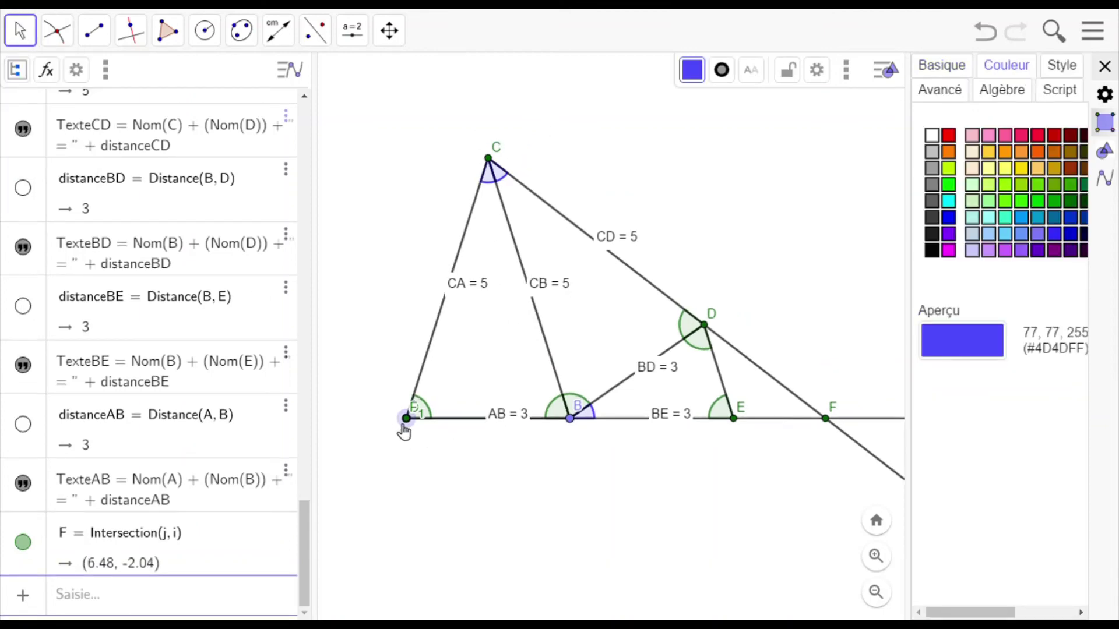